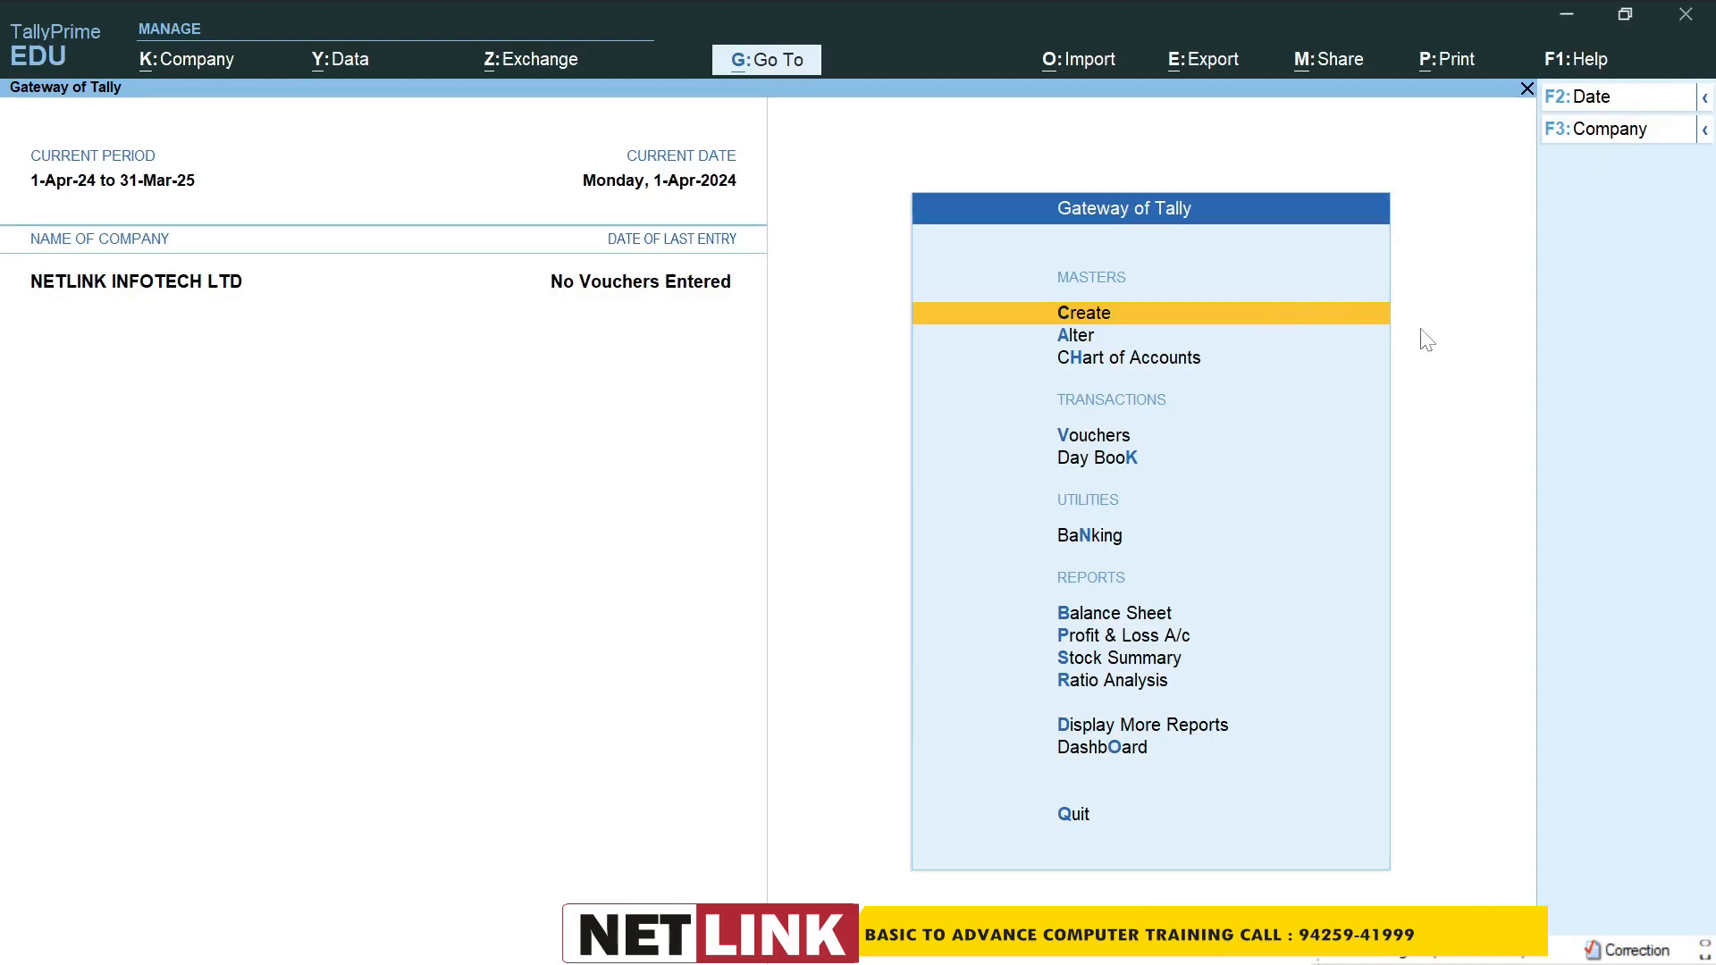
# Start creating a new ledger in the accounting masters.
pyautogui.press('Down')
pyautogui.press('Up')
pyautogui.press('Return')
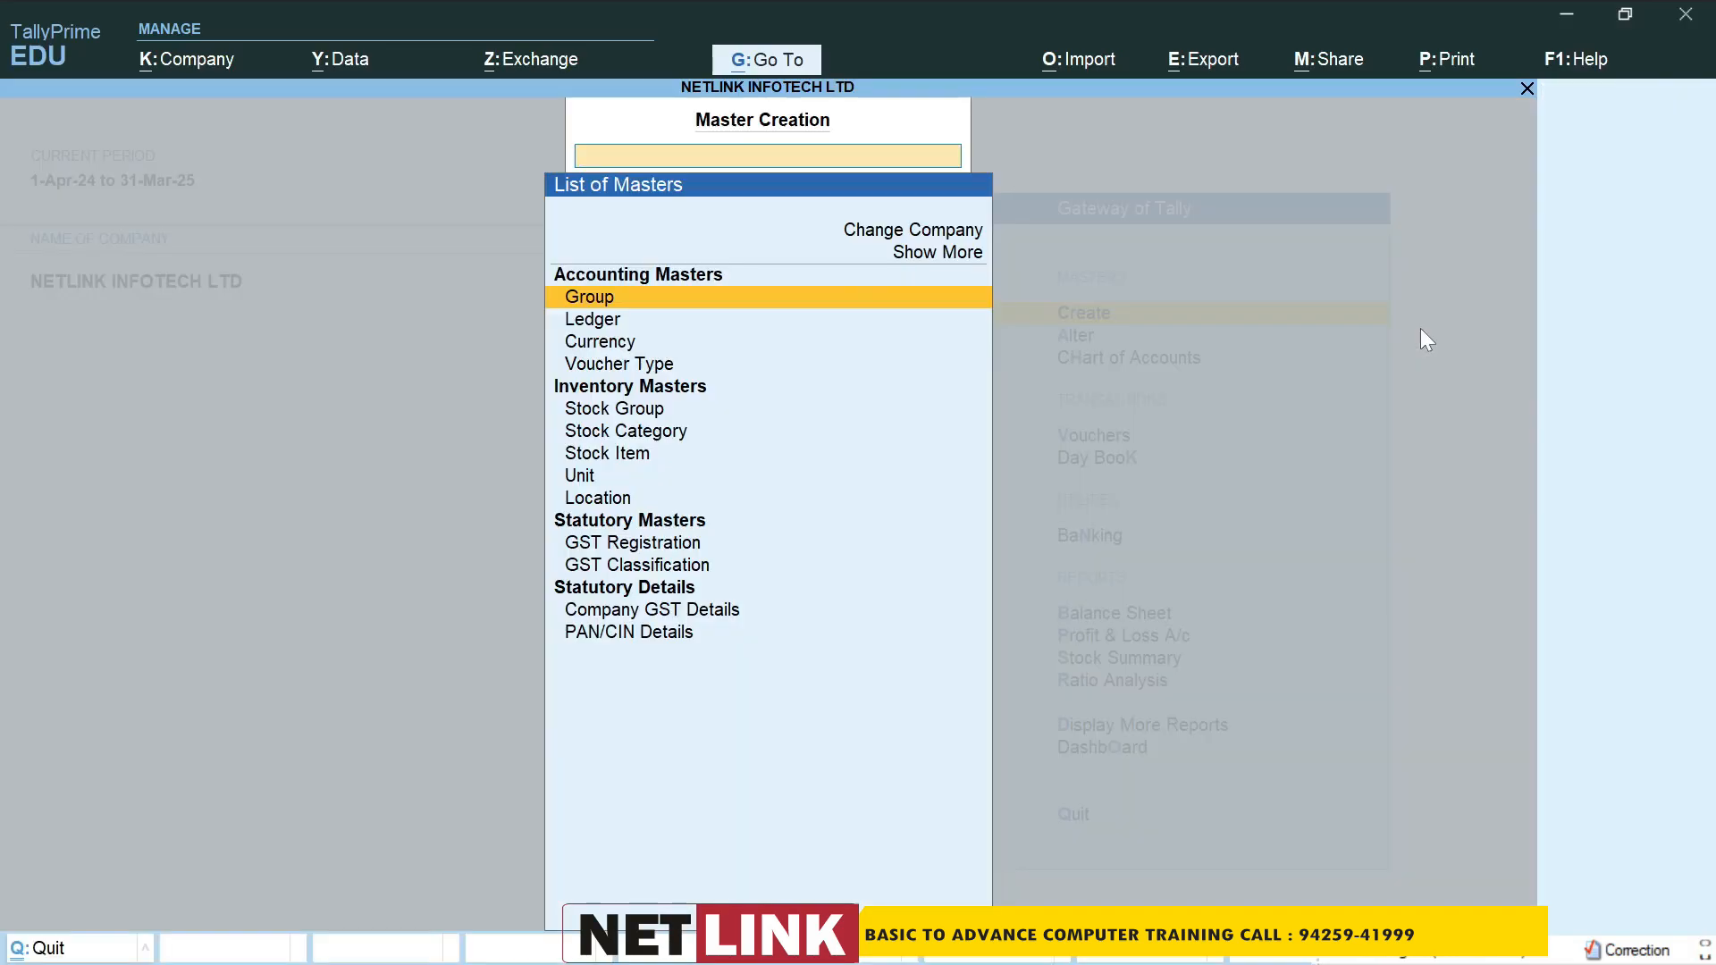
pyautogui.press('Down')
pyautogui.press('Return')
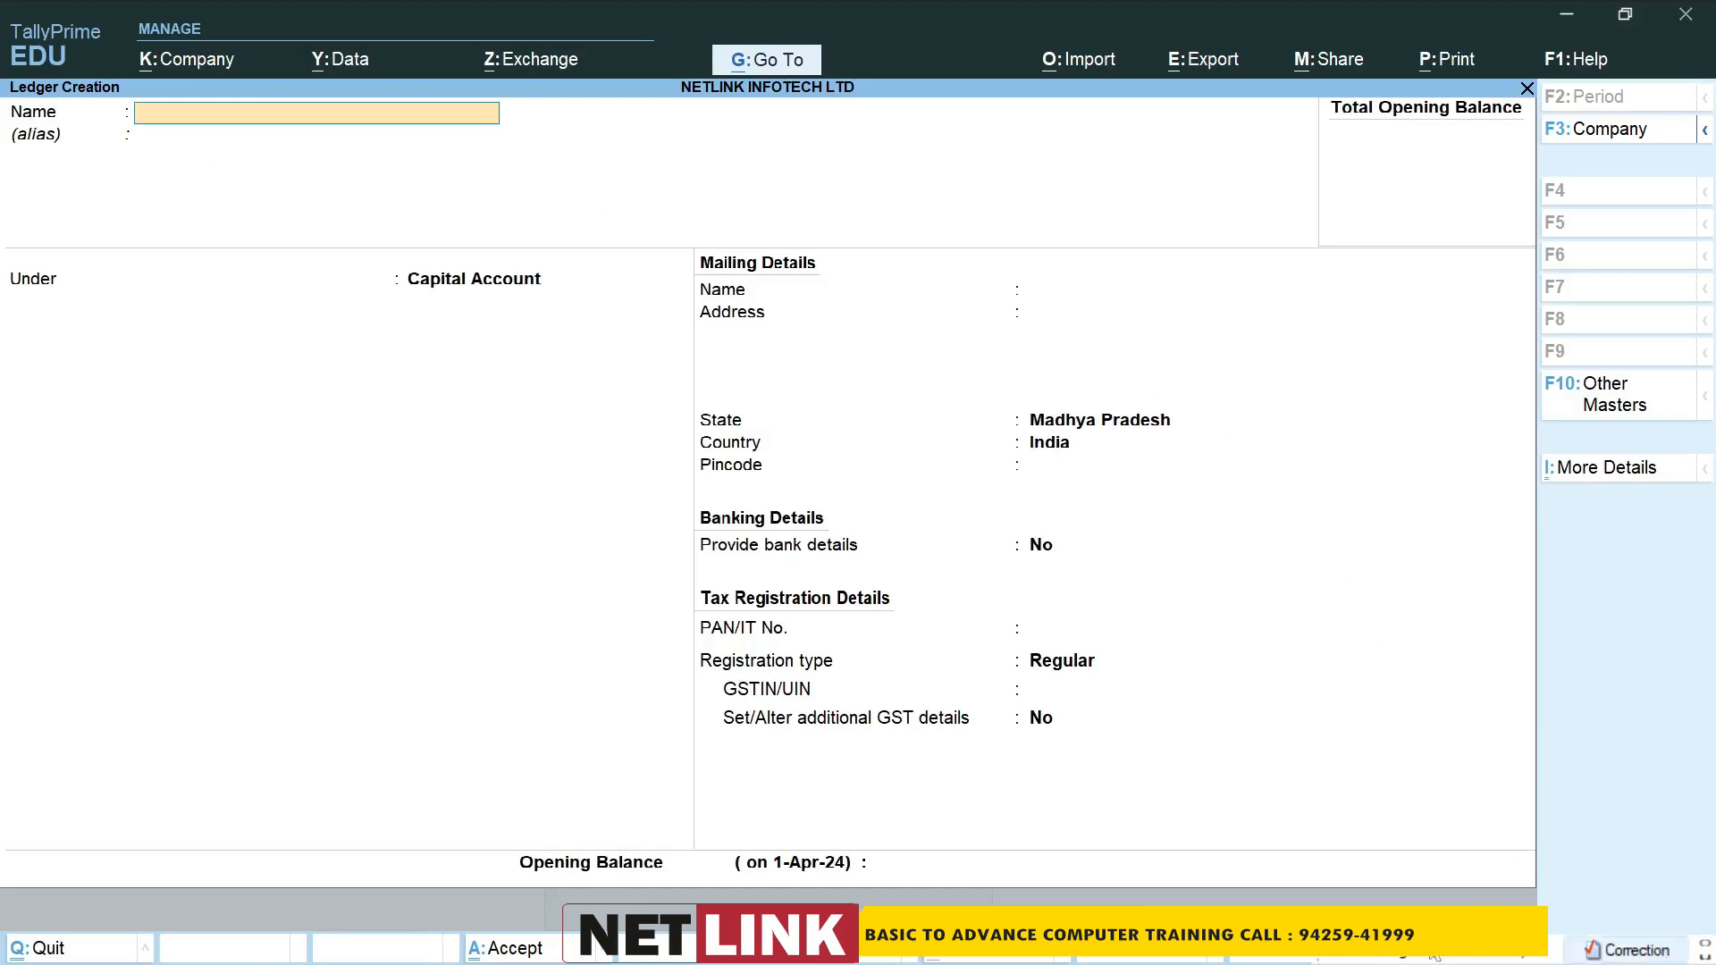
# Expand the full list of additional ledger details and examine the Name and Alias entry.
pyautogui.click(1608, 469)
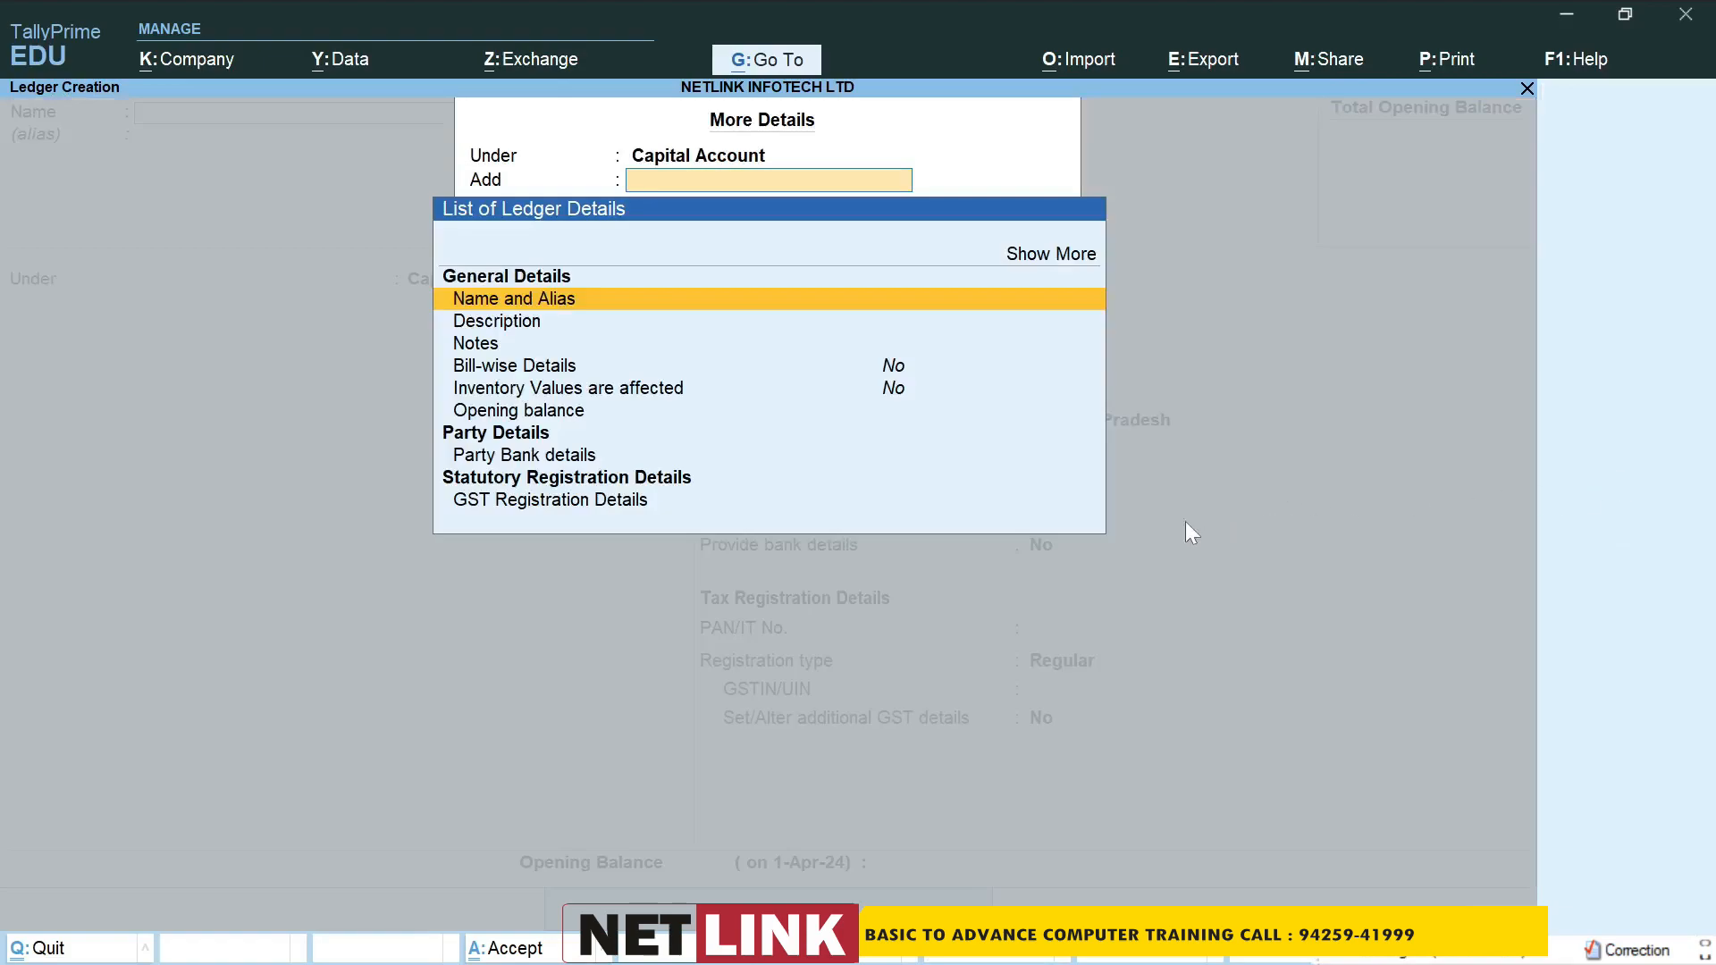
pyautogui.click(1035, 257)
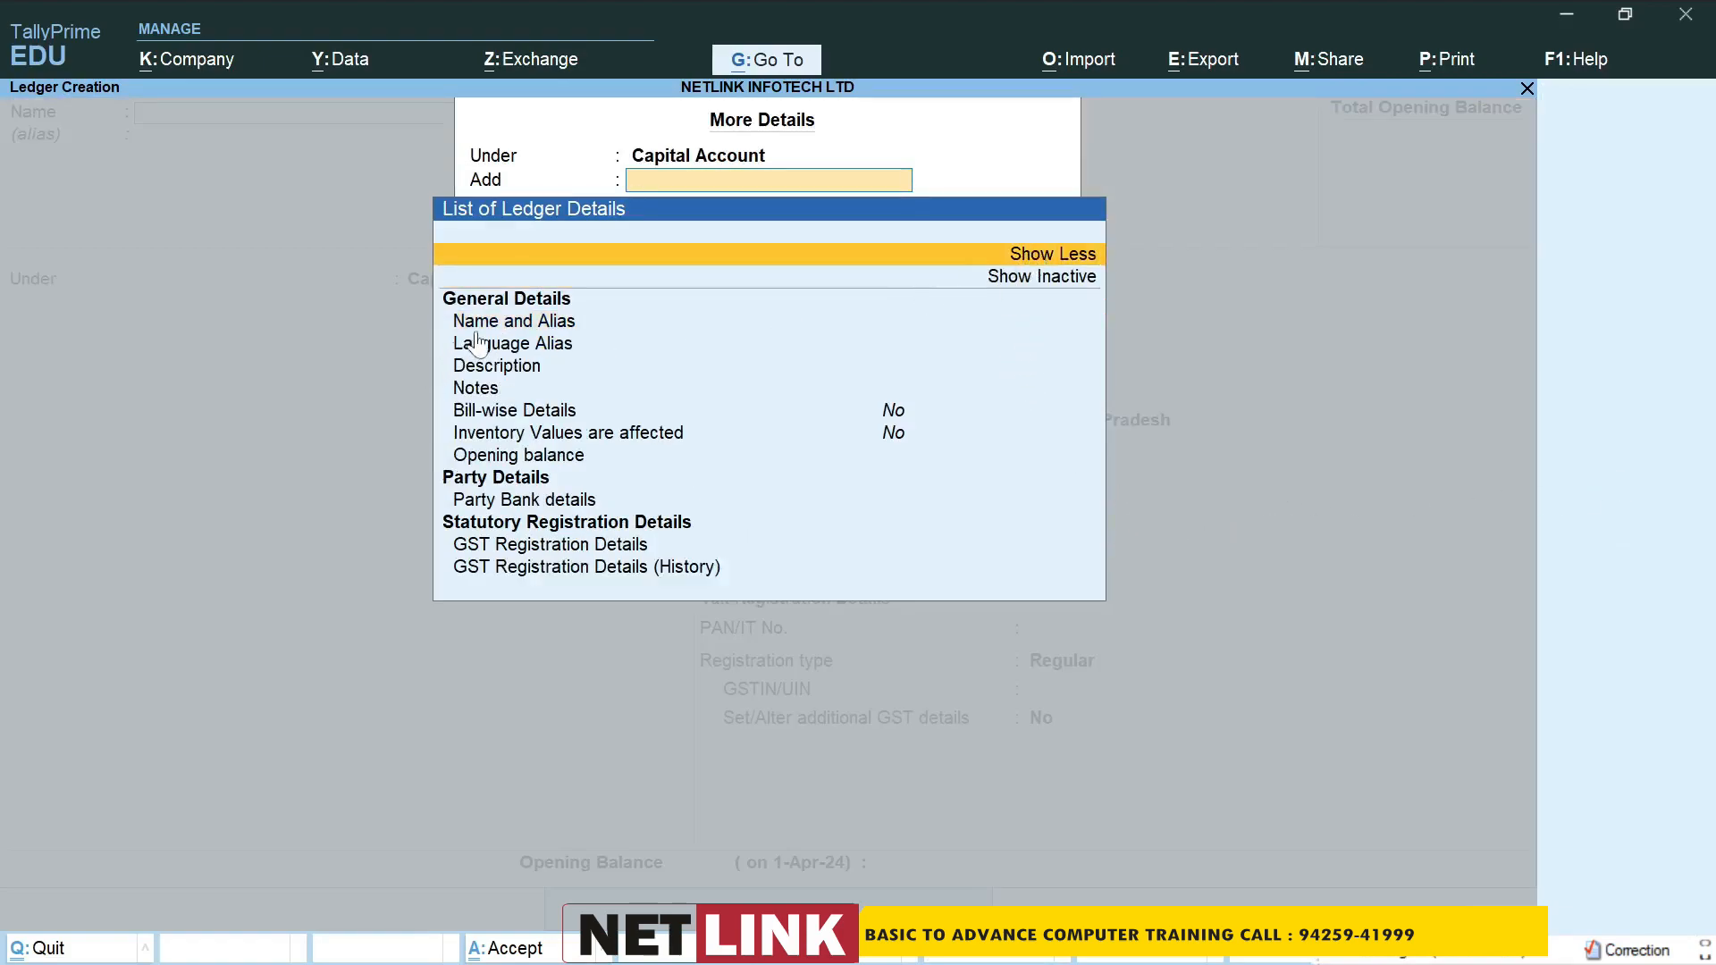
pyautogui.click(677, 330)
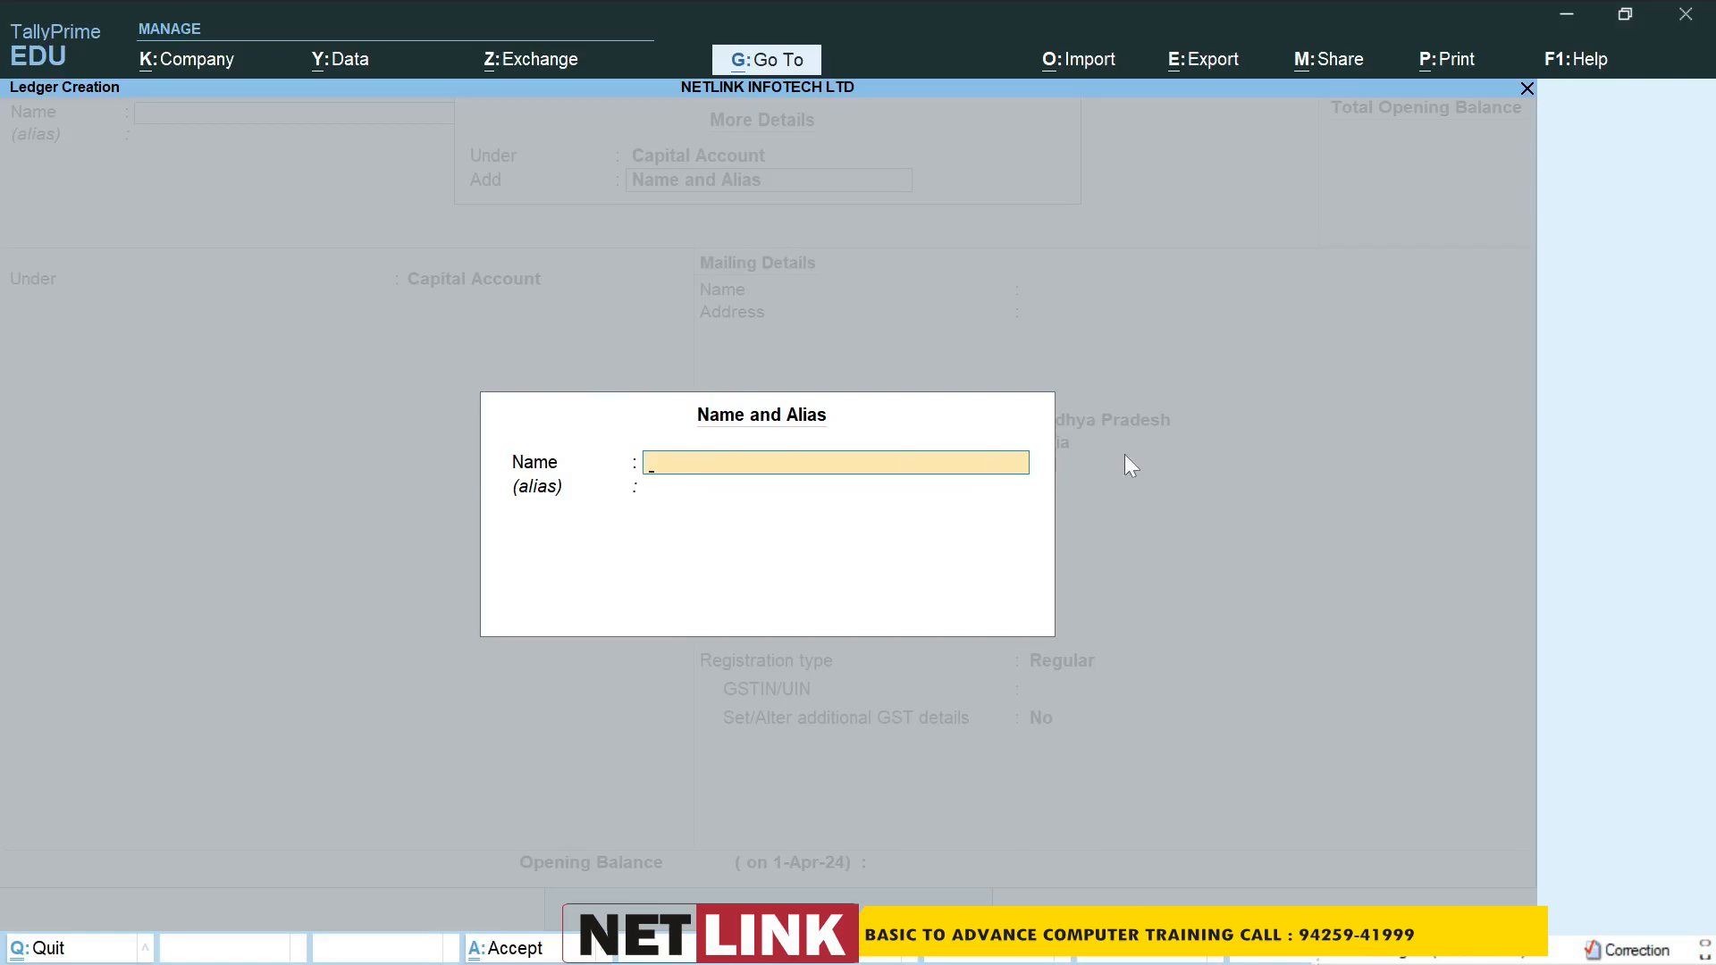
pyautogui.press('Escape')
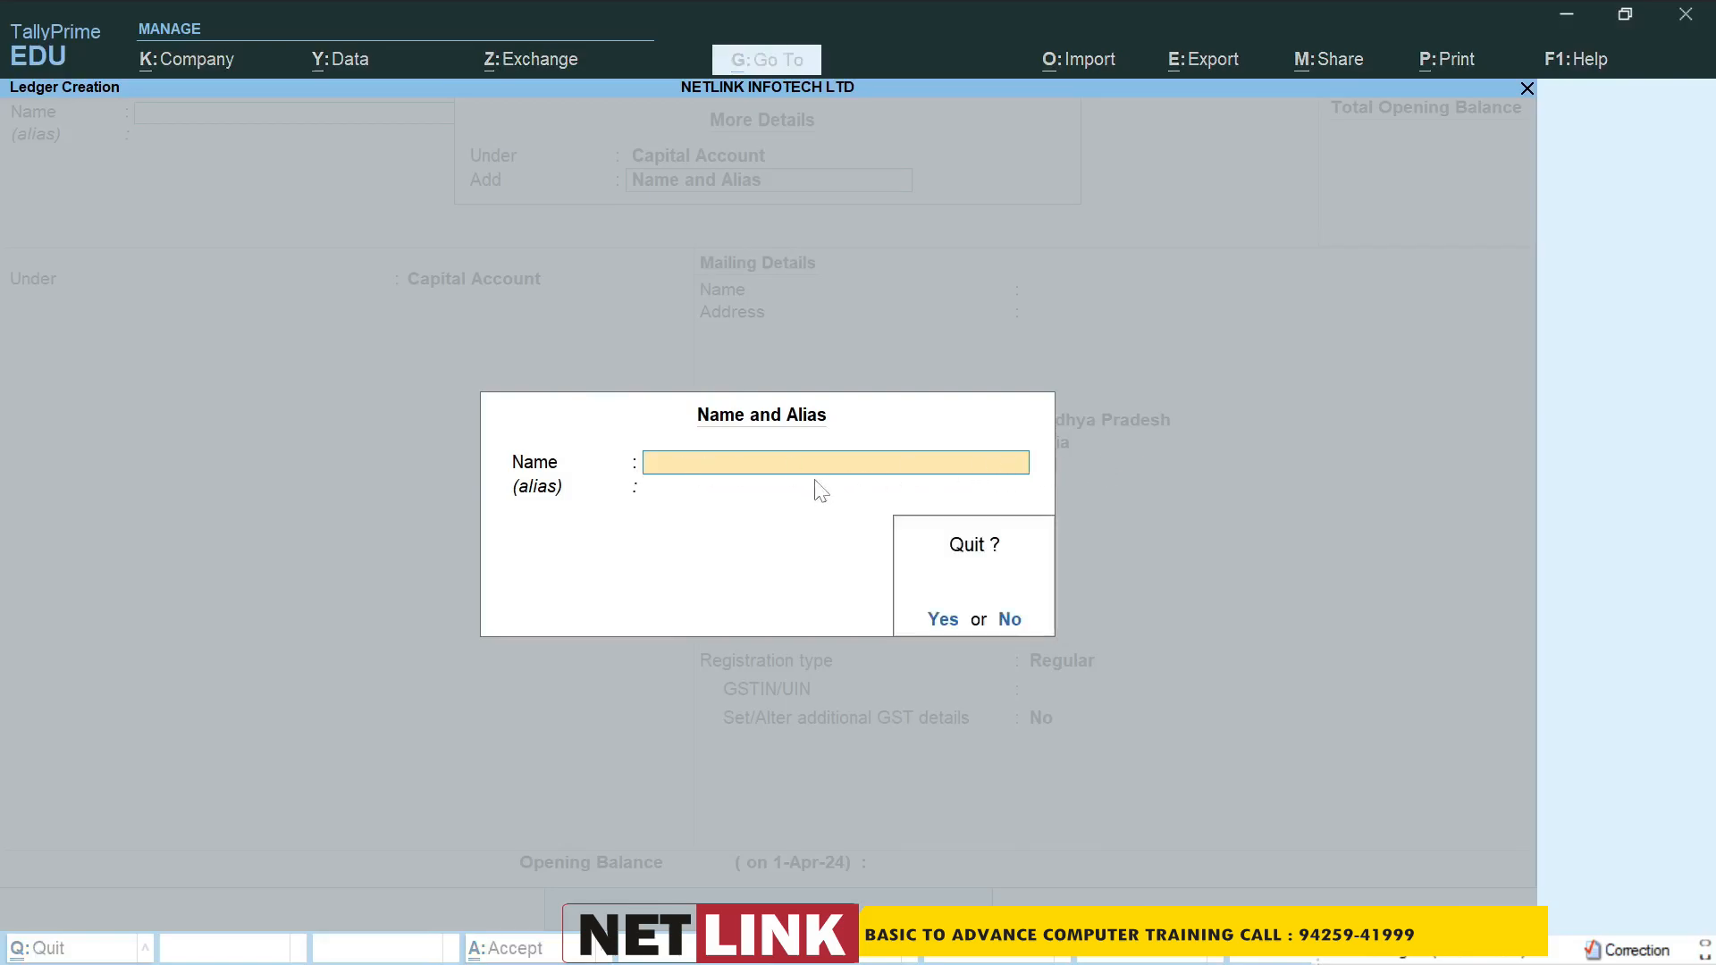
pyautogui.press('y')
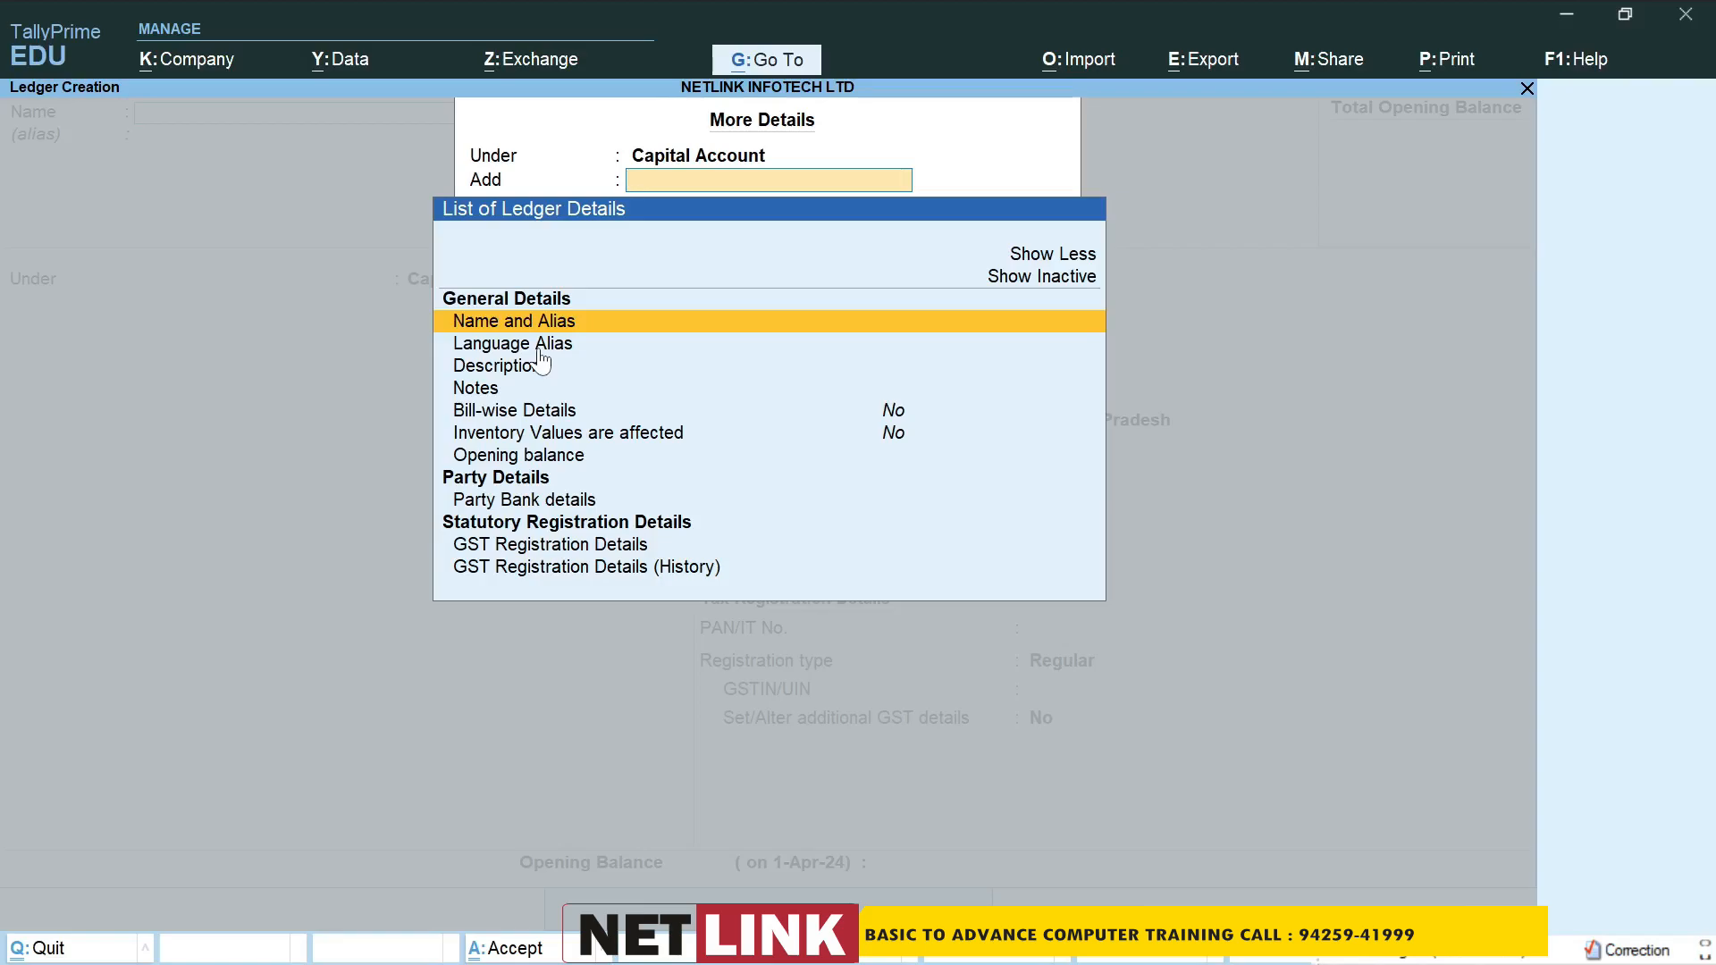
pyautogui.click(770, 321)
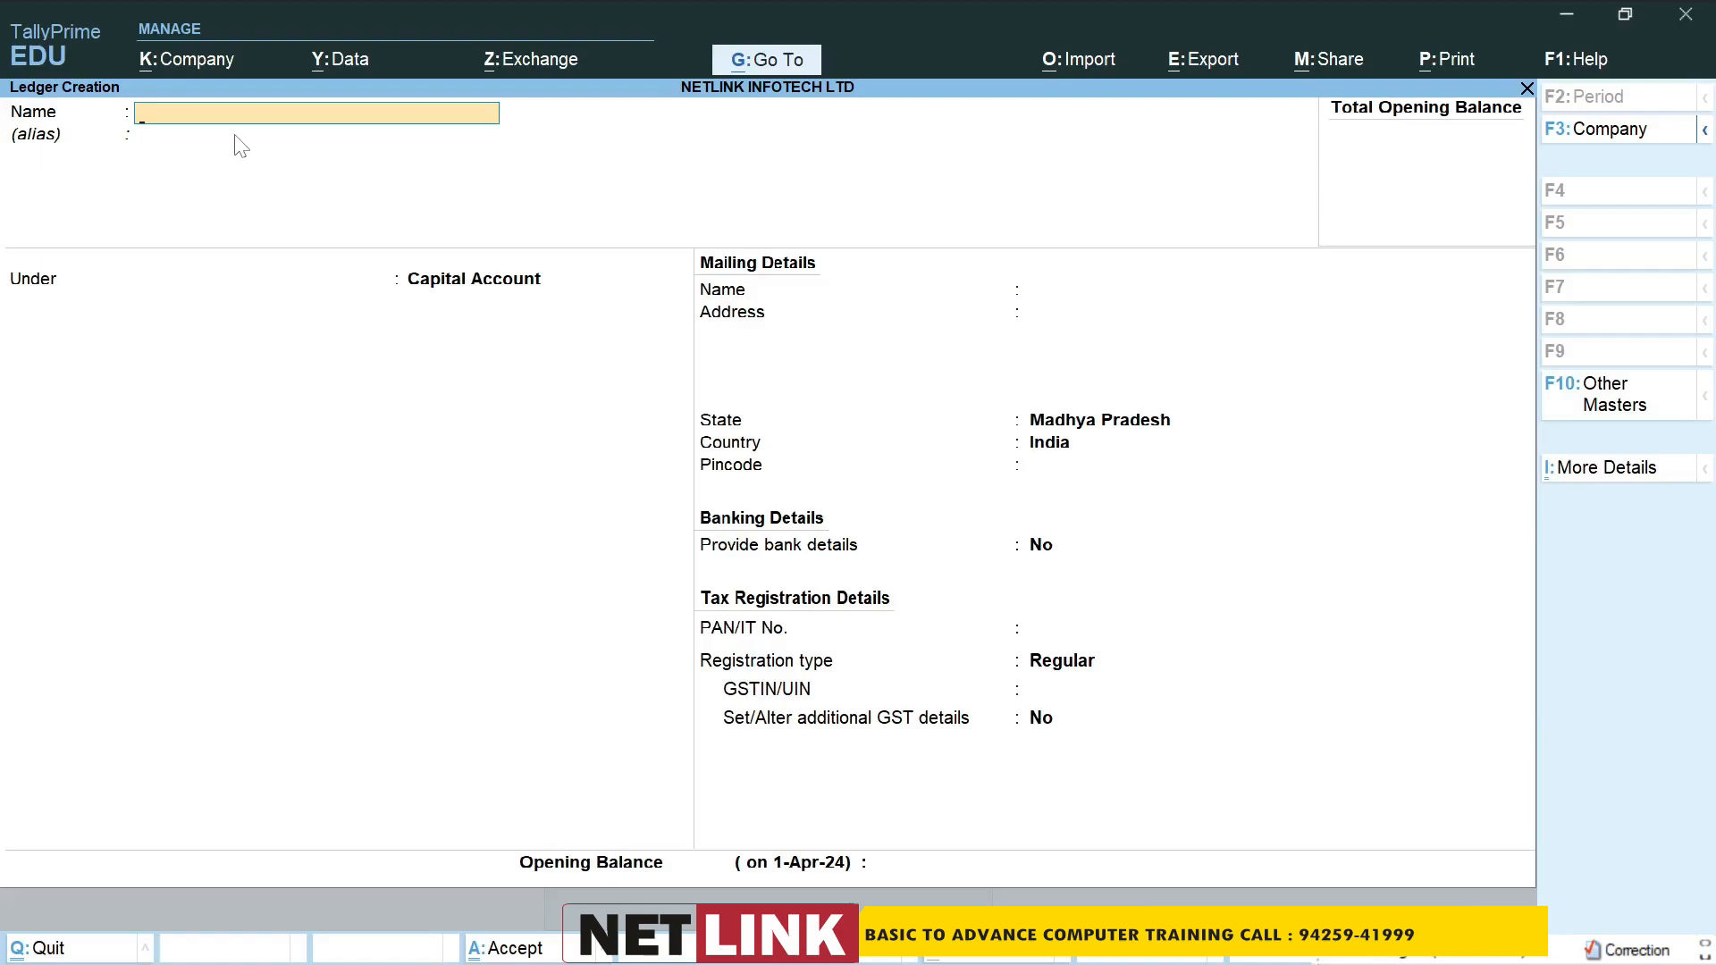
# Name the new ledger Vivek Trading Co. and give it the alias Vt.
pyautogui.write('Vivek Train')
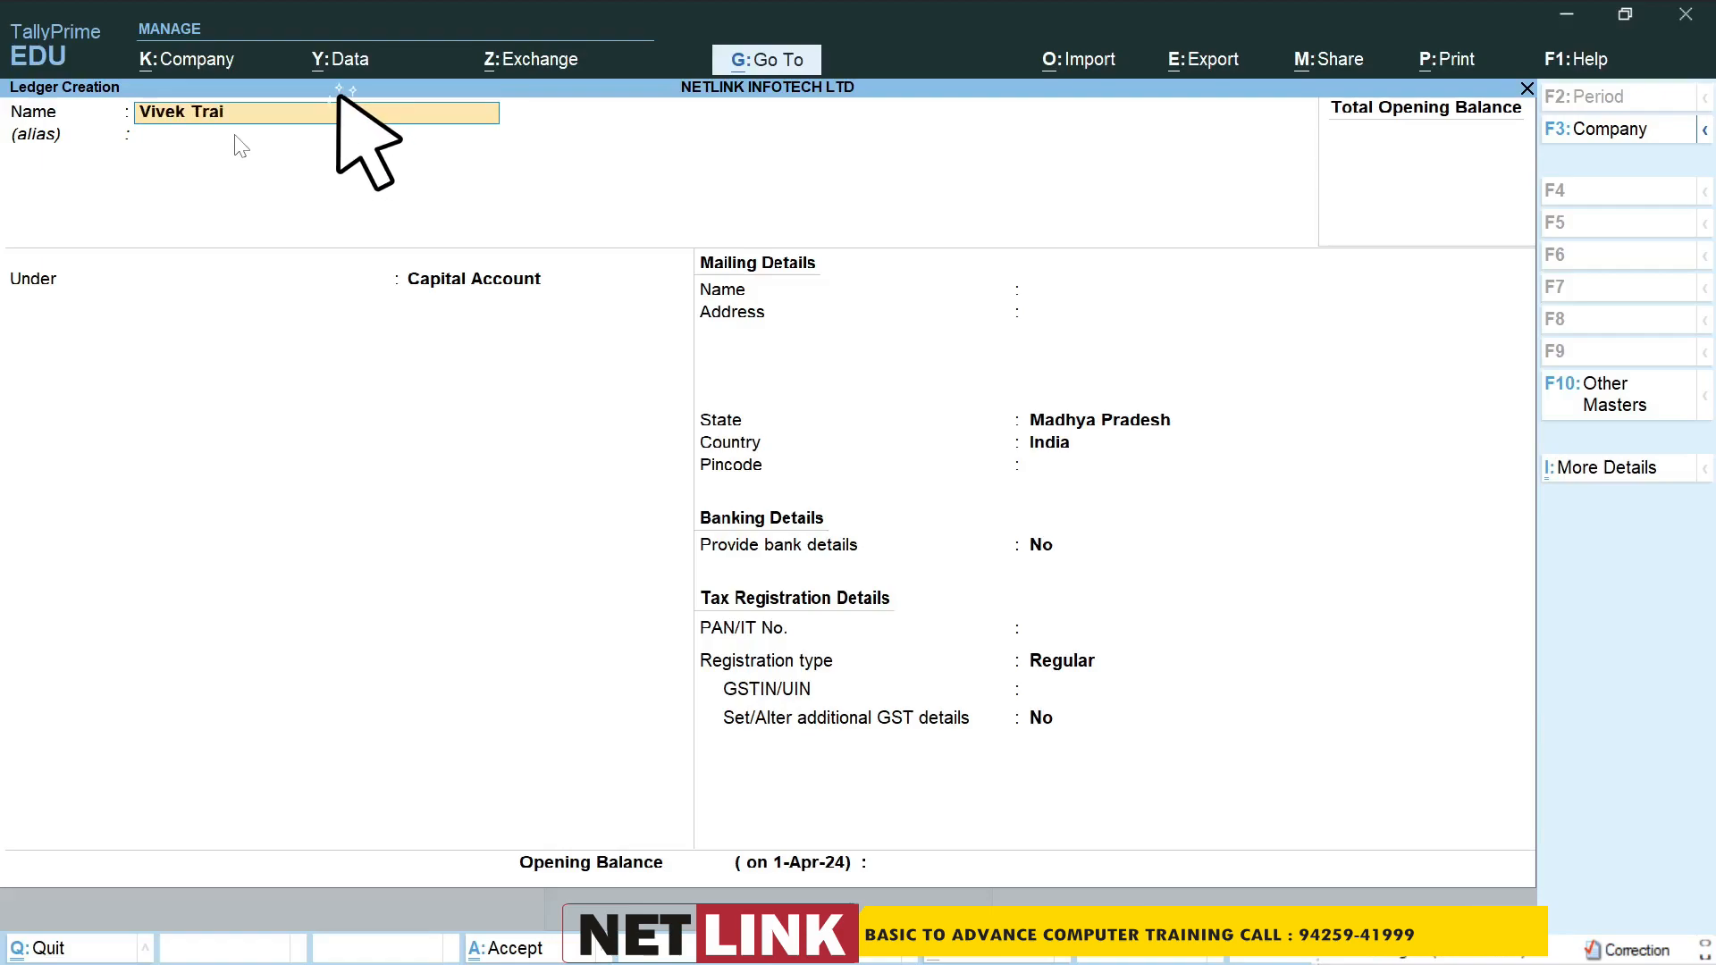
pyautogui.press('BackSpace')
pyautogui.press('BackSpace')
pyautogui.write('ding Co.')
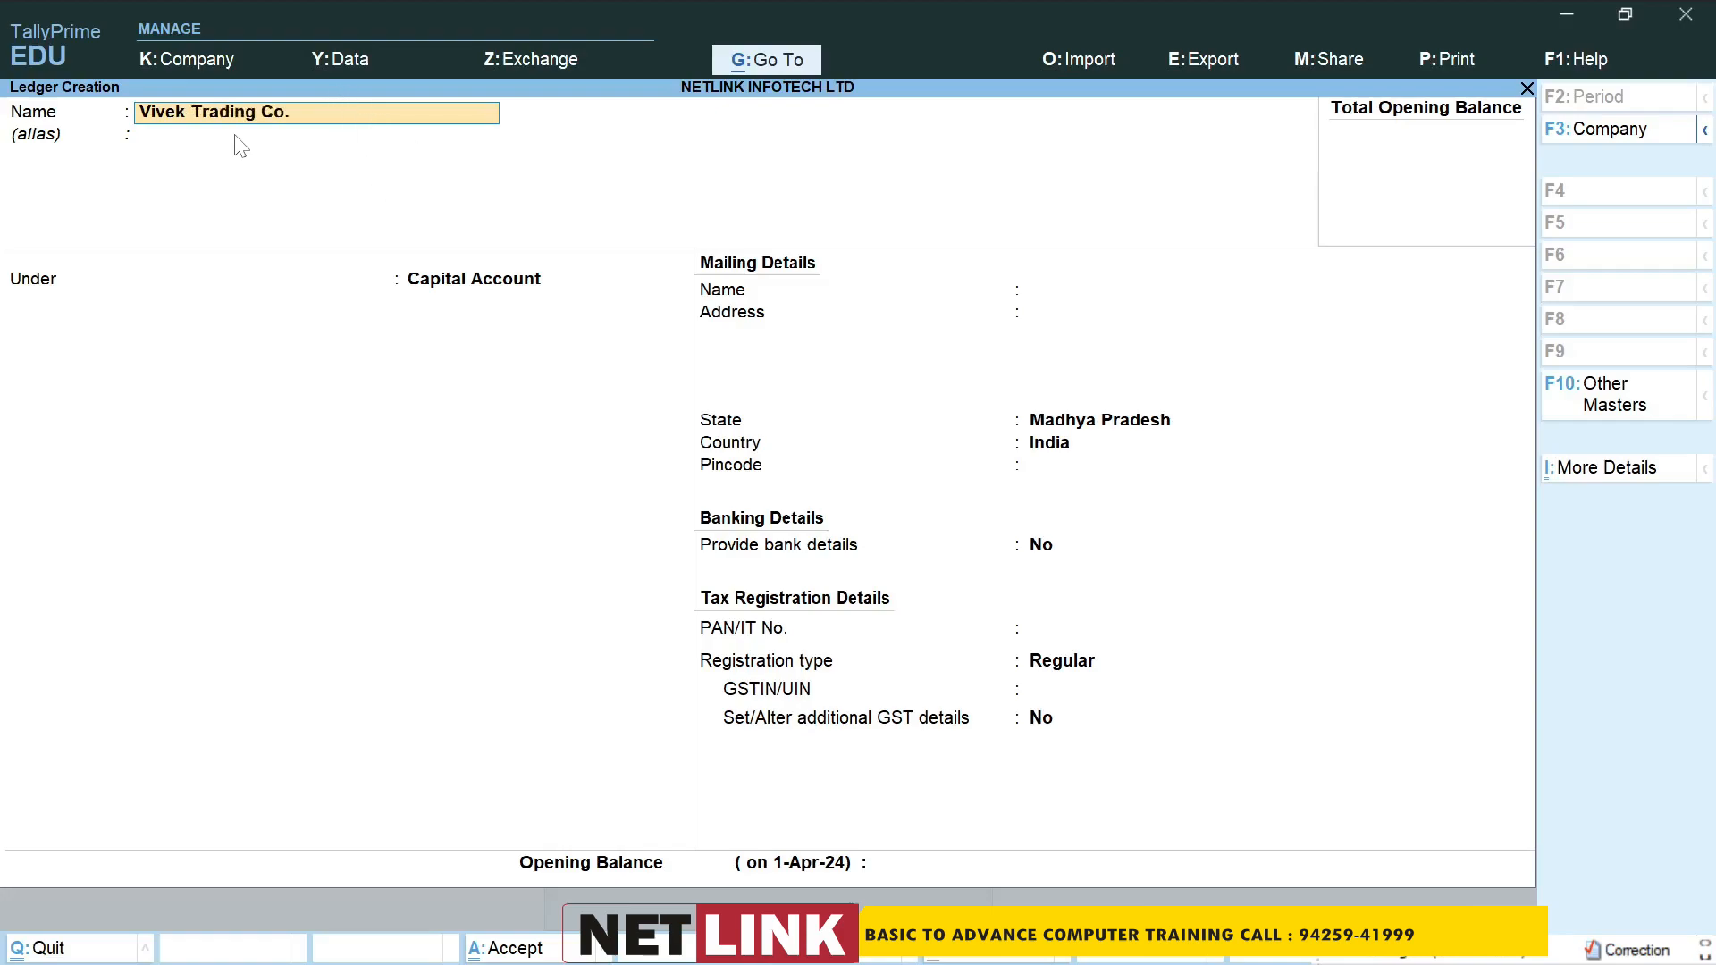
pyautogui.press('Return')
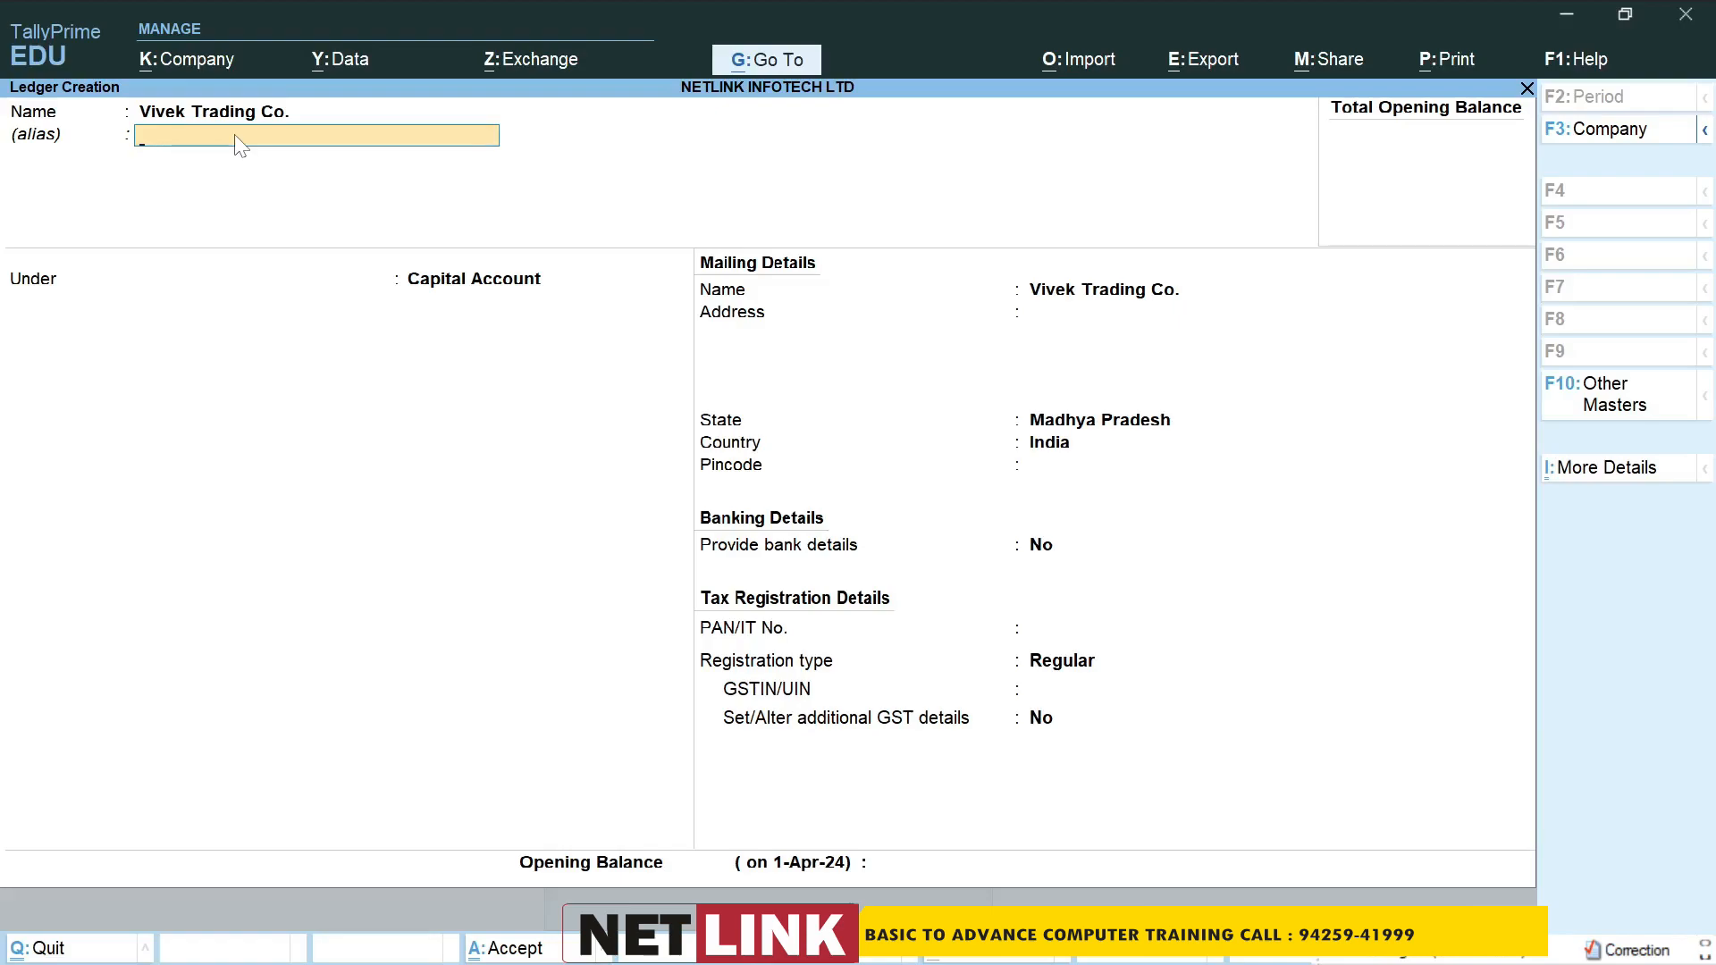
pyautogui.write('Vt')
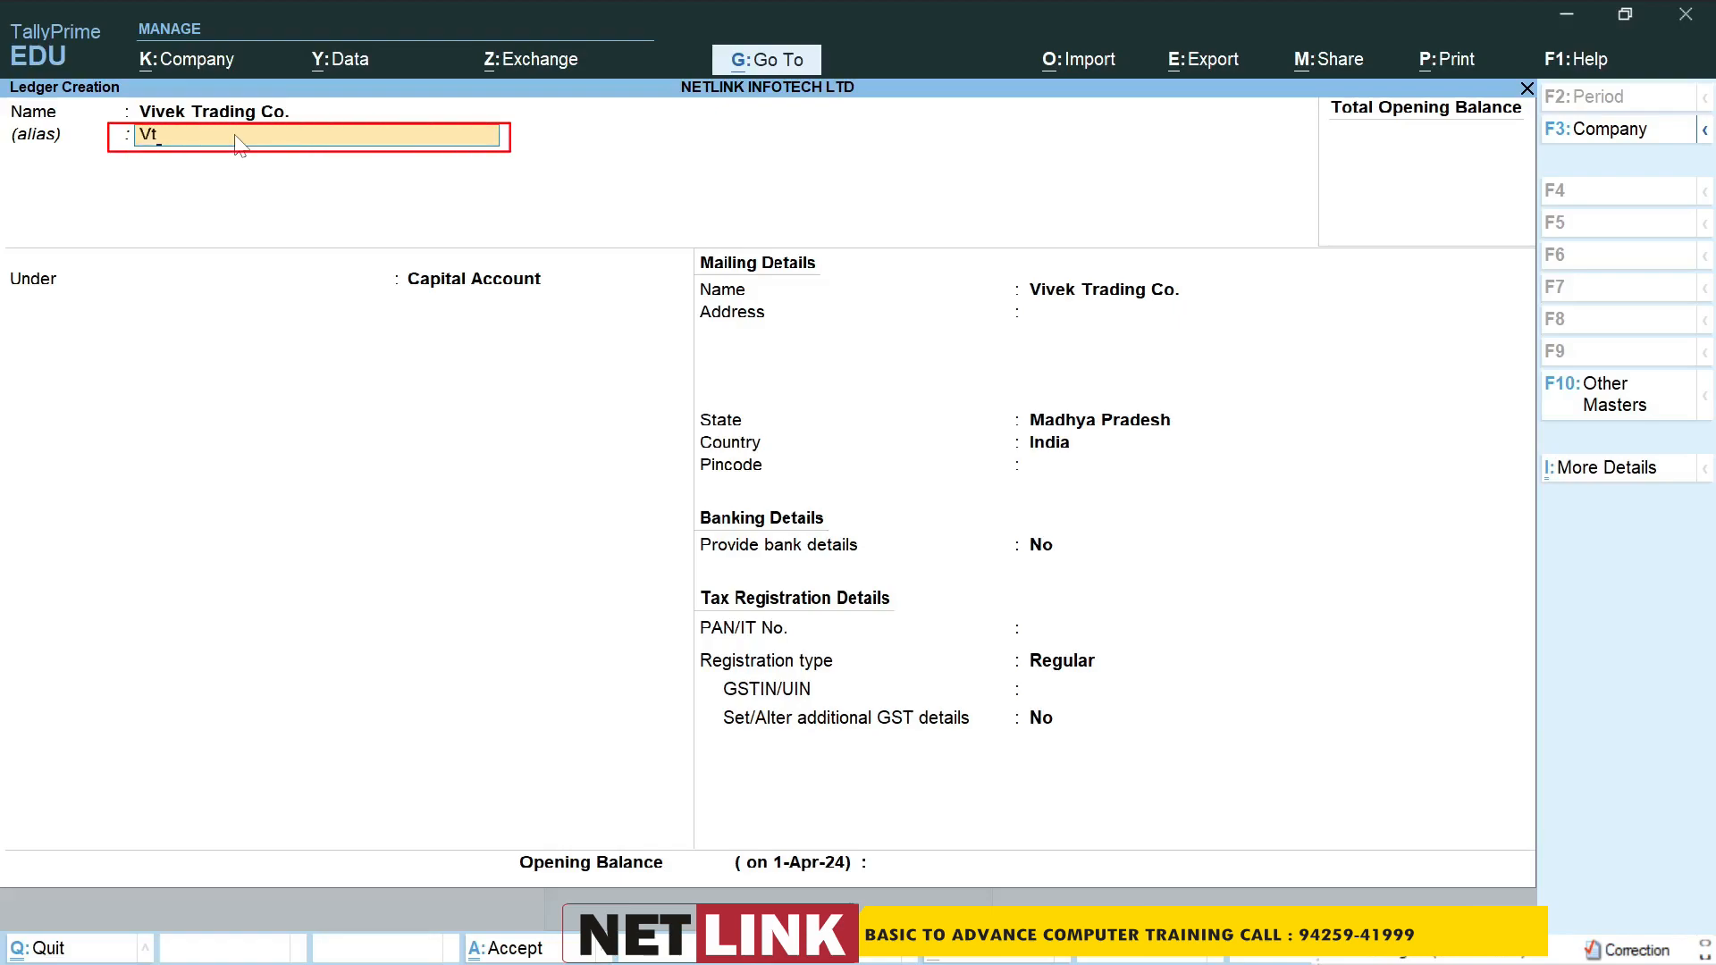
pyautogui.press('Return')
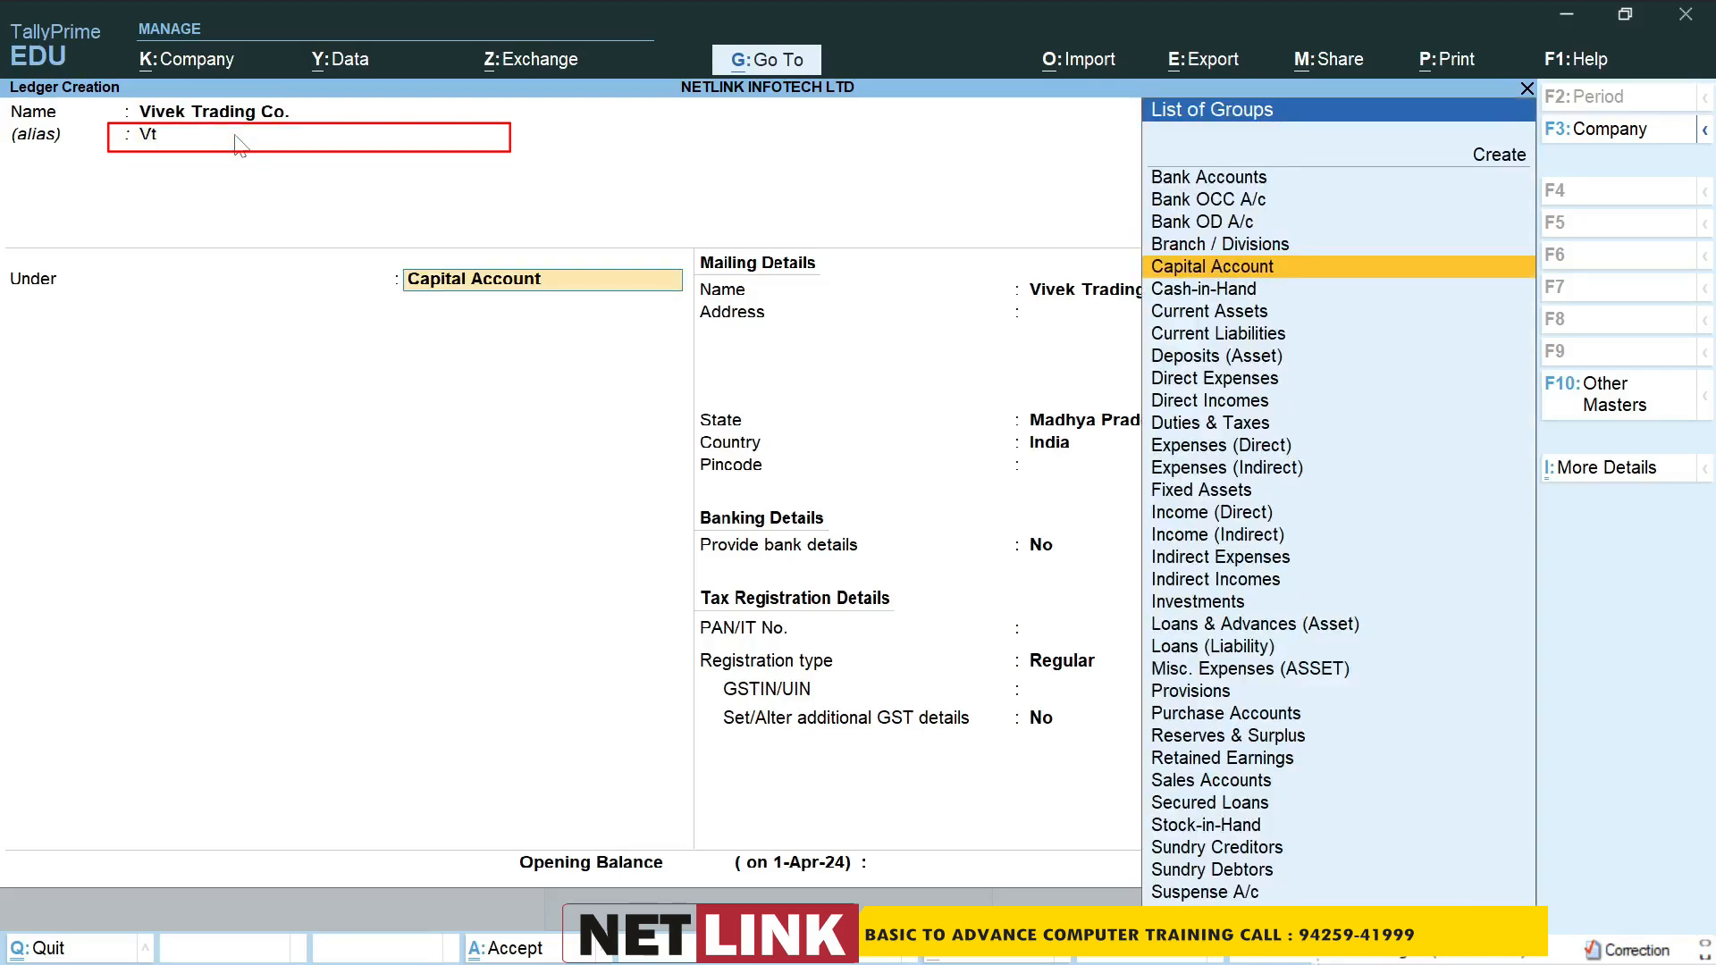
# Place the ledger under Sundry Debtors, keep the remaining default details and save it.
pyautogui.write('Sund')
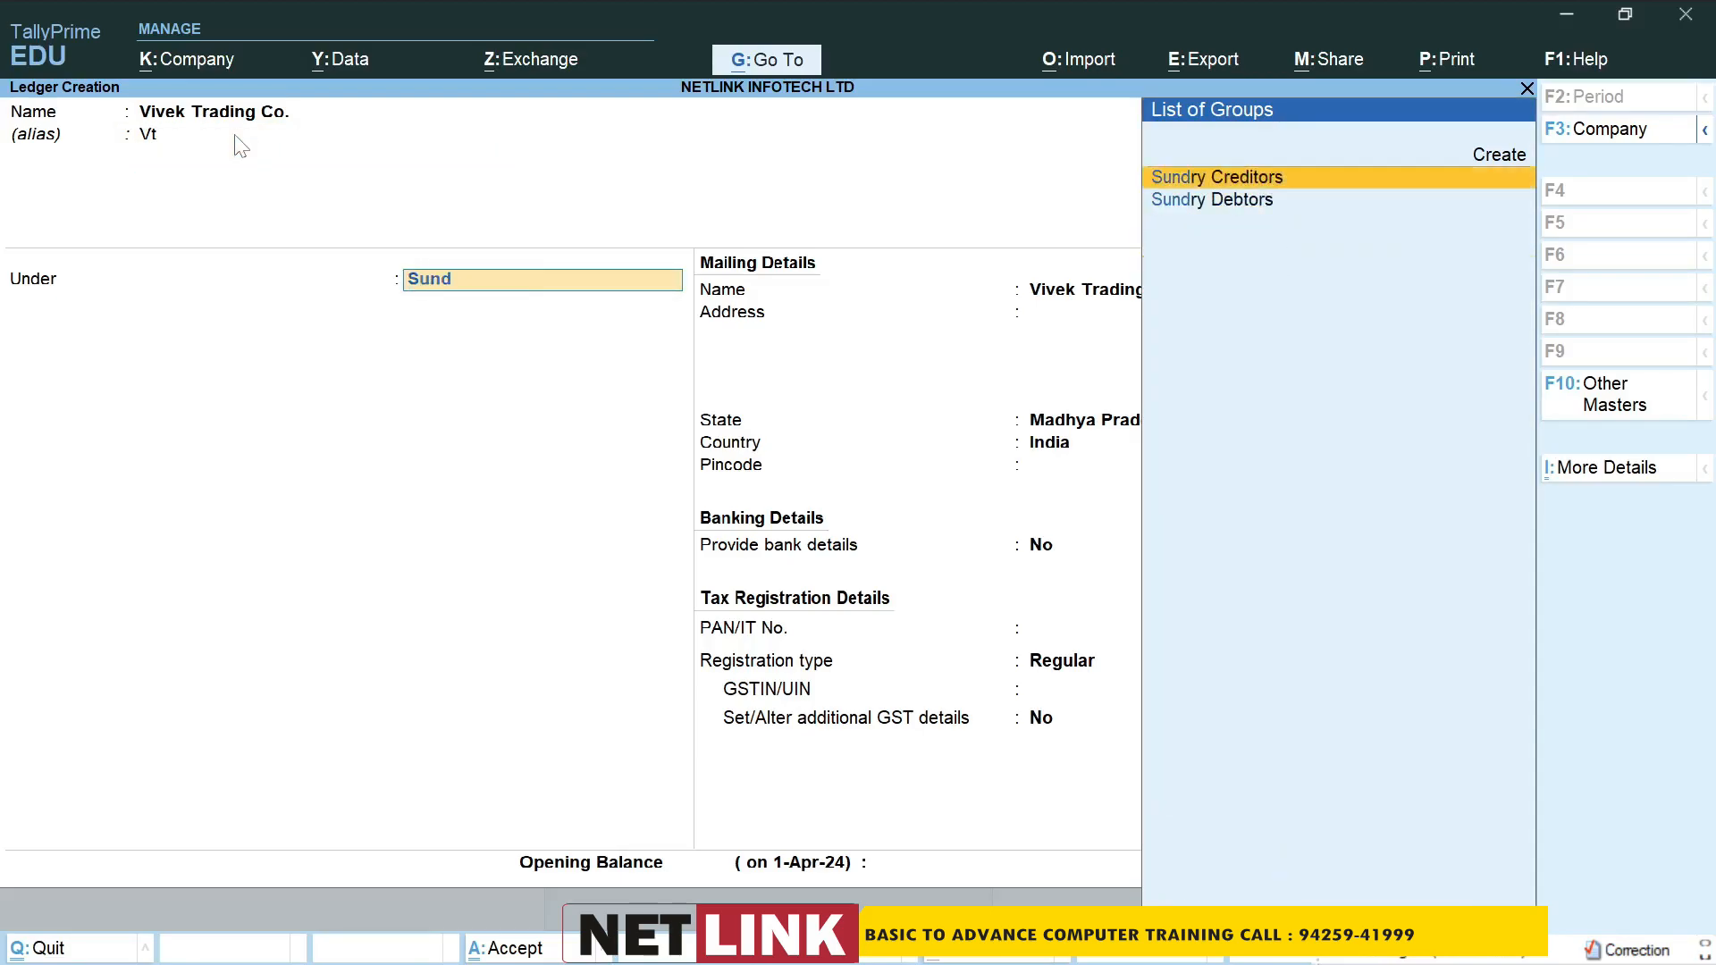
pyautogui.press('Down')
pyautogui.press('Return')
pyautogui.press('Return')
pyautogui.press('Return')
pyautogui.press('Return')
pyautogui.press('Return')
pyautogui.press('Return')
pyautogui.press('Return')
pyautogui.press('Return')
pyautogui.press('Return')
pyautogui.press('Return')
pyautogui.press('Return')
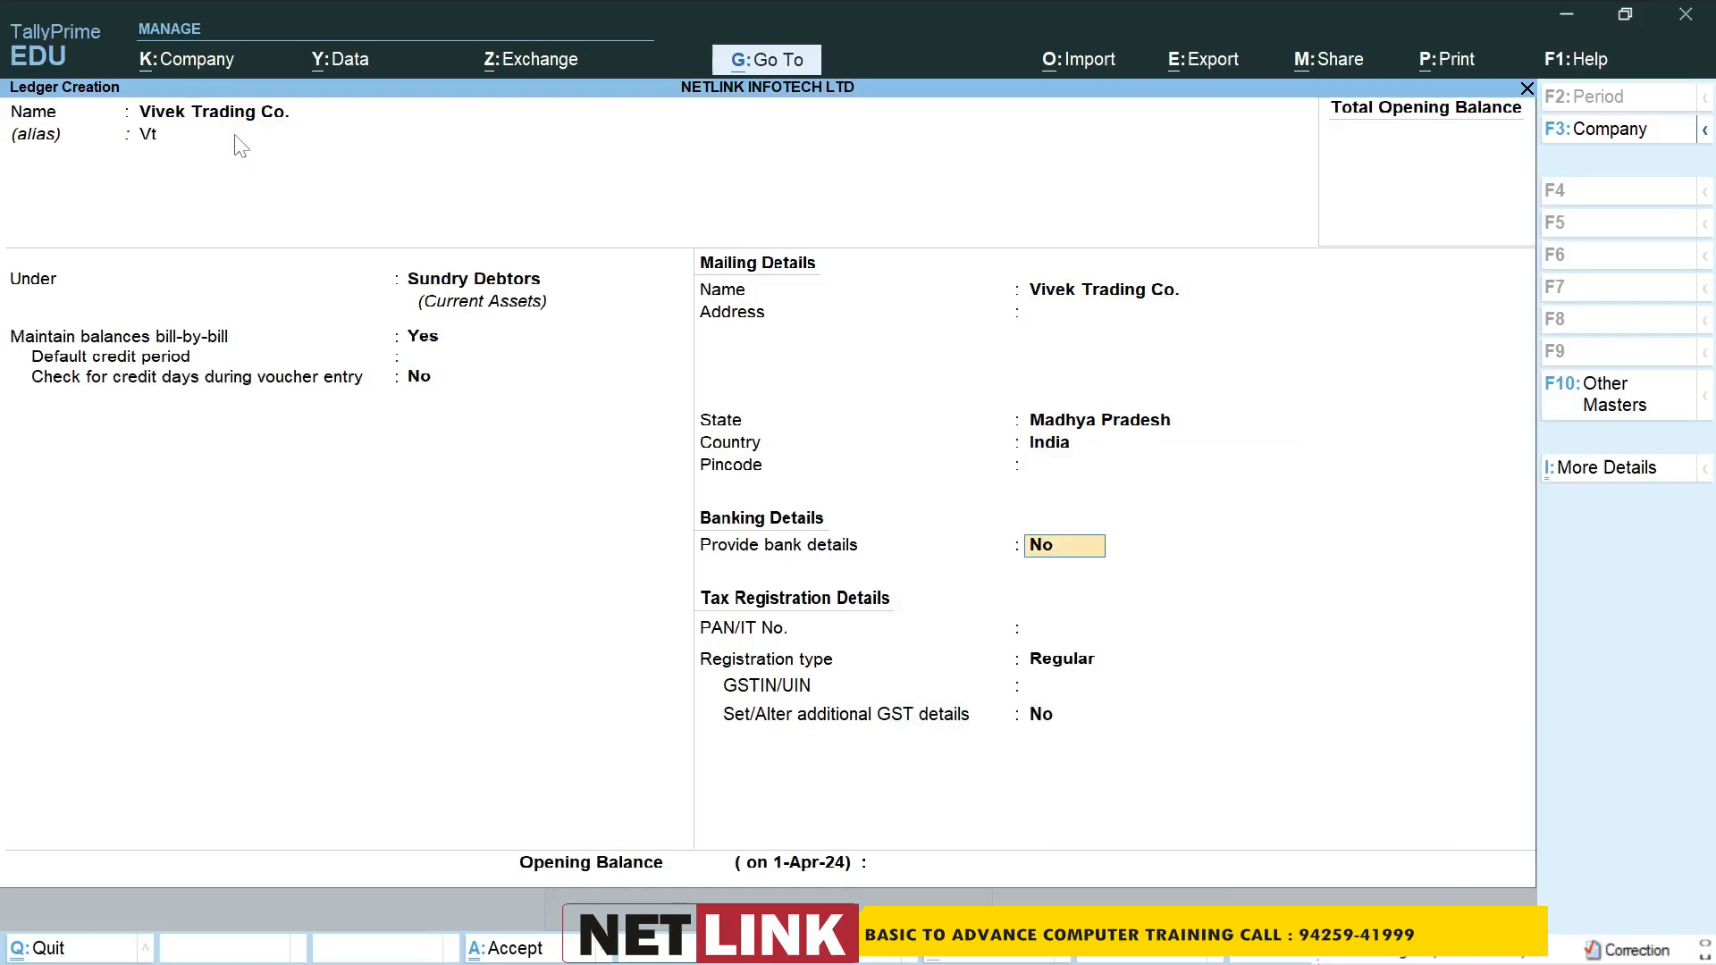
pyautogui.press('Return')
pyautogui.press('Return')
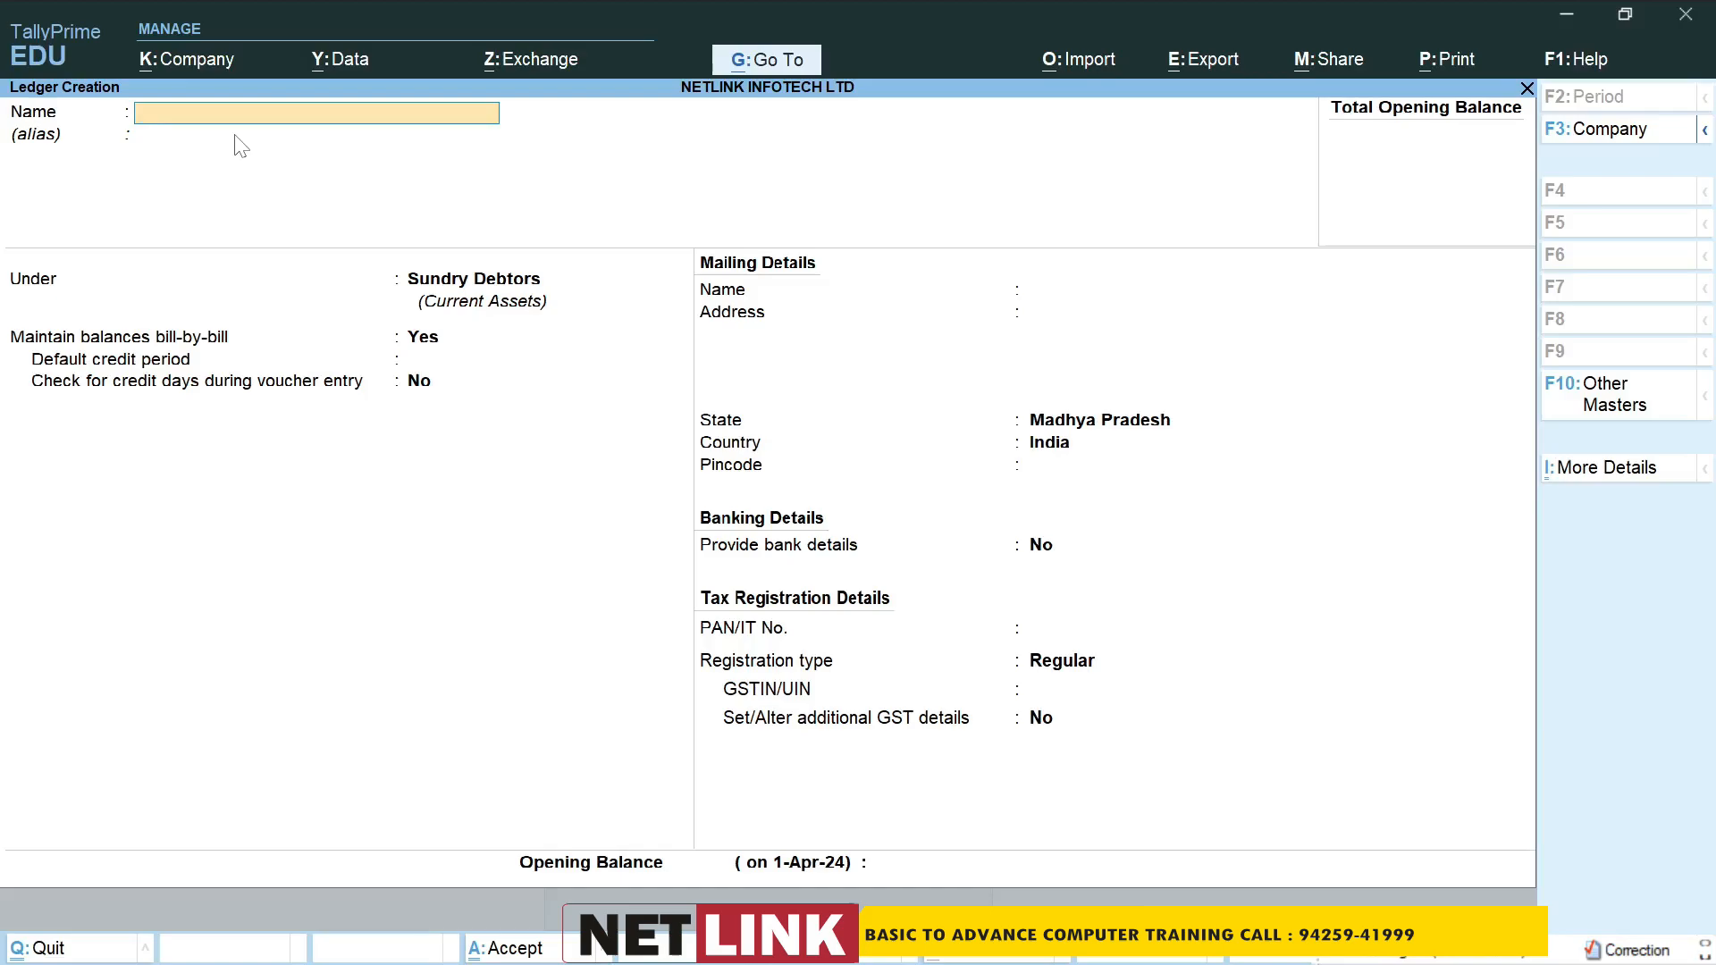
# Leave ledger creation and open the Cash ledger for alteration.
pyautogui.press('Escape')
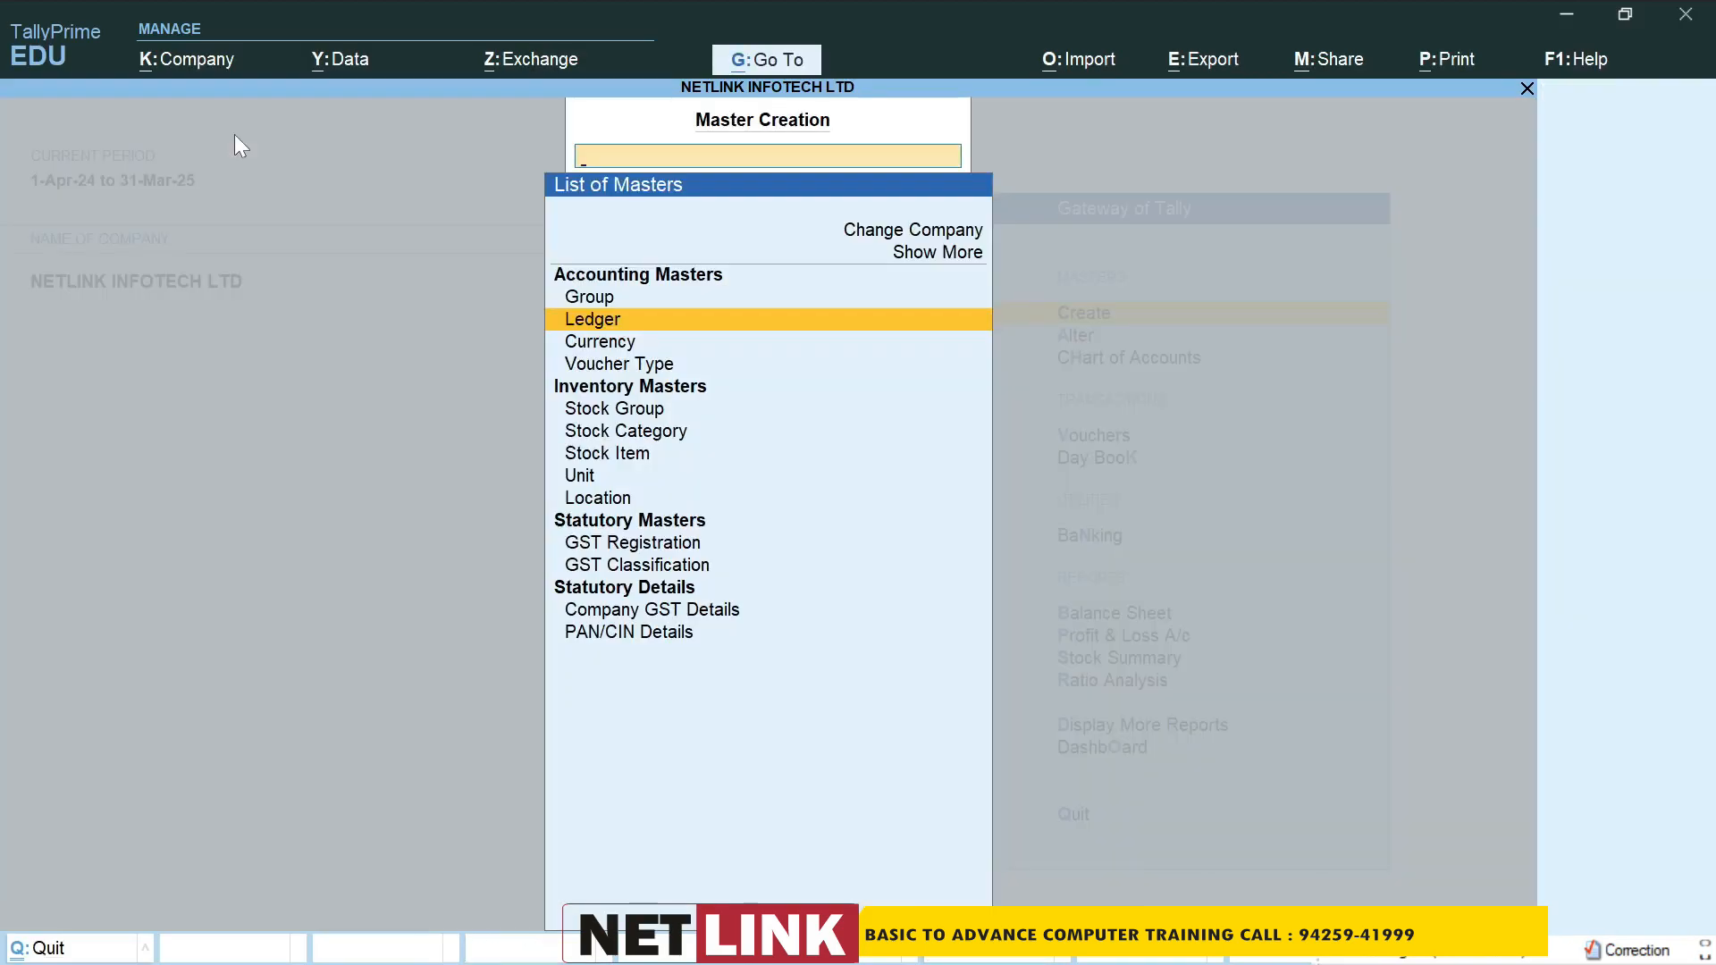
pyautogui.press('Down')
pyautogui.press('Escape')
pyautogui.press('Down')
pyautogui.press('Return')
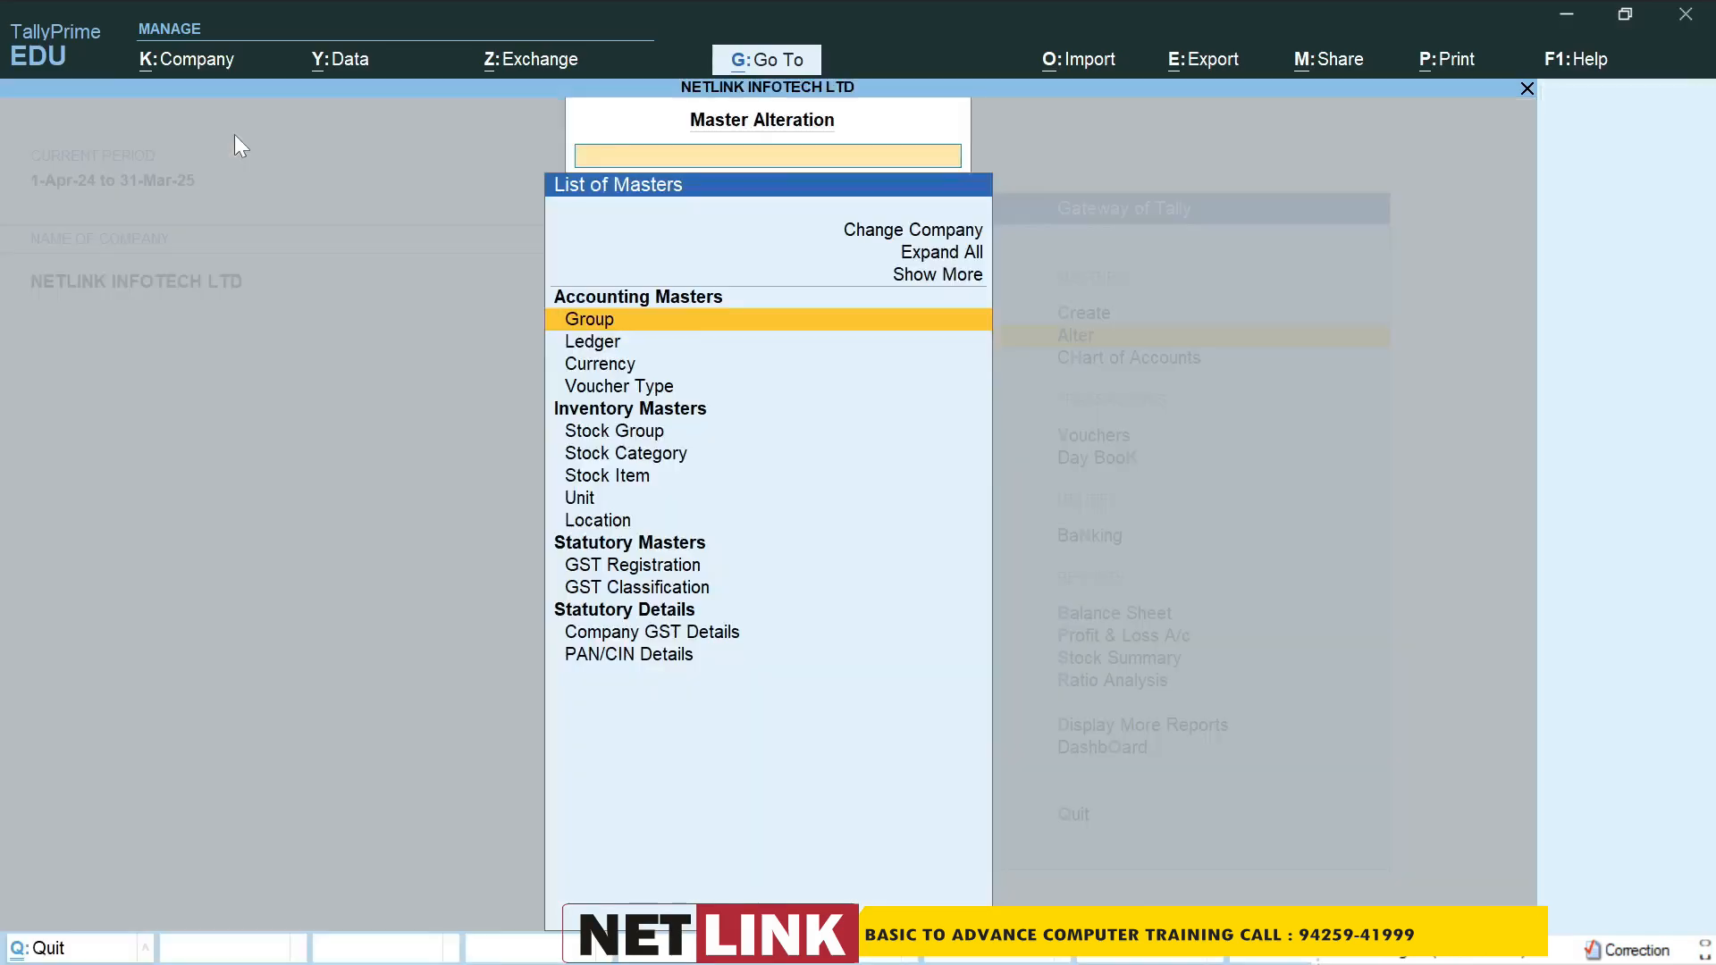
pyautogui.press('Down')
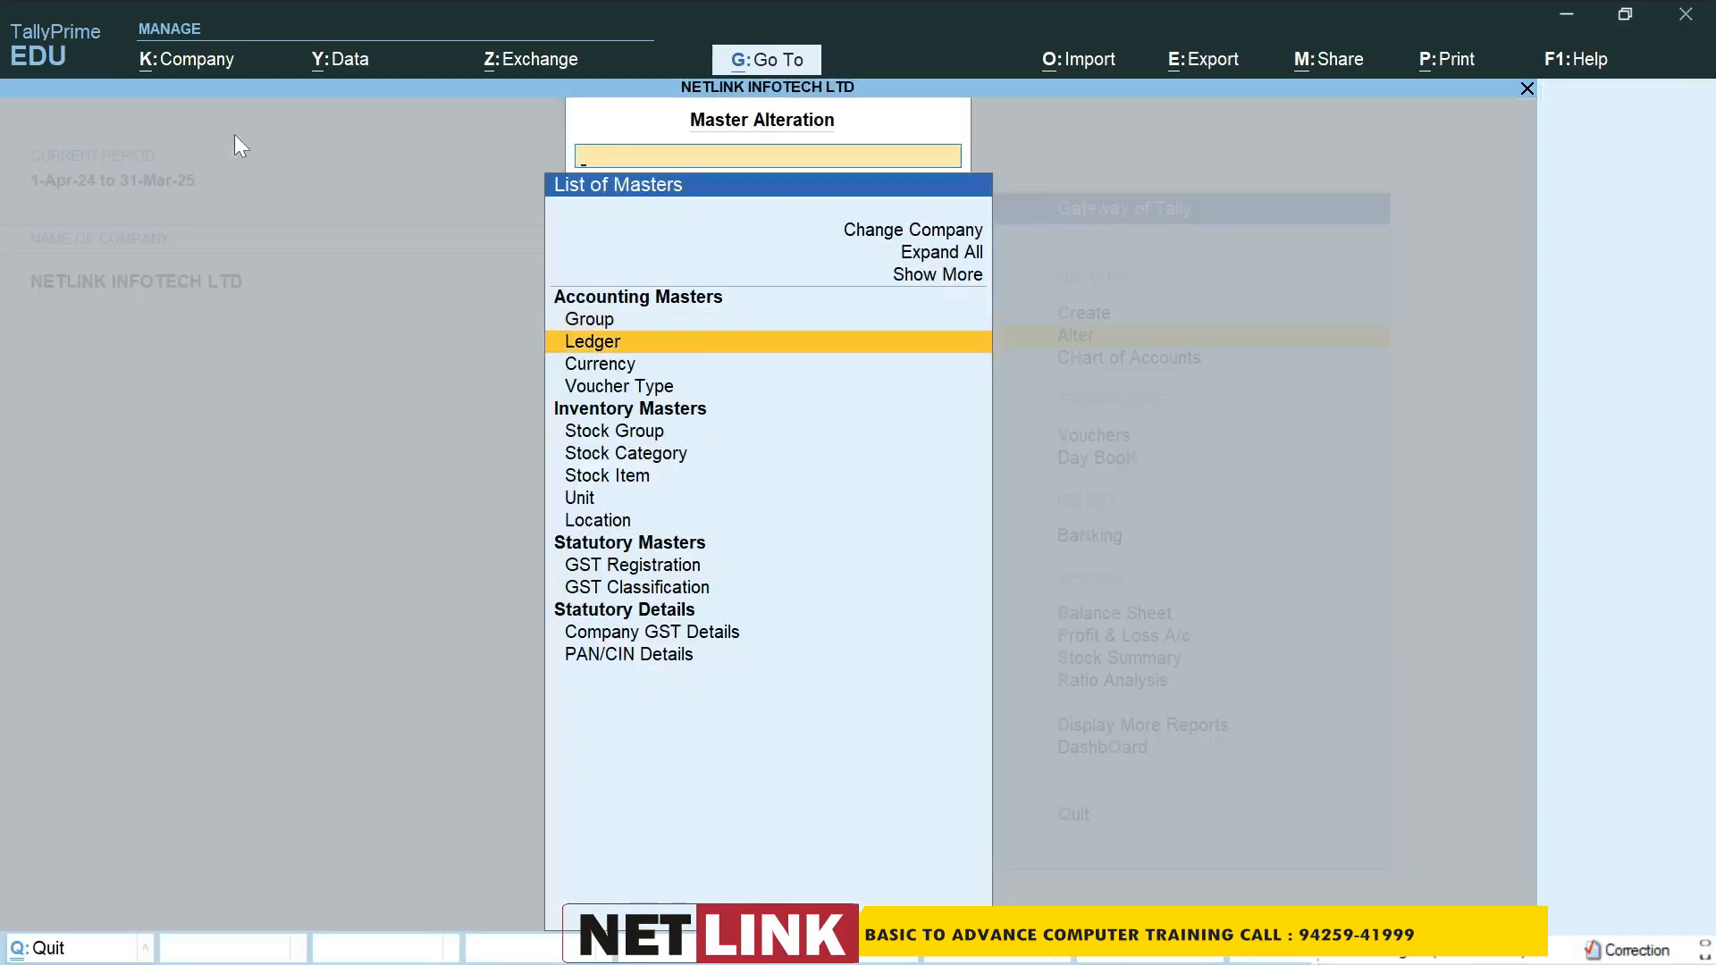
pyautogui.press('Return')
pyautogui.press('Down')
pyautogui.press('Up')
pyautogui.press('Return')
# Give the Cash ledger the alias 1 and save the alteration.
pyautogui.press('Return')
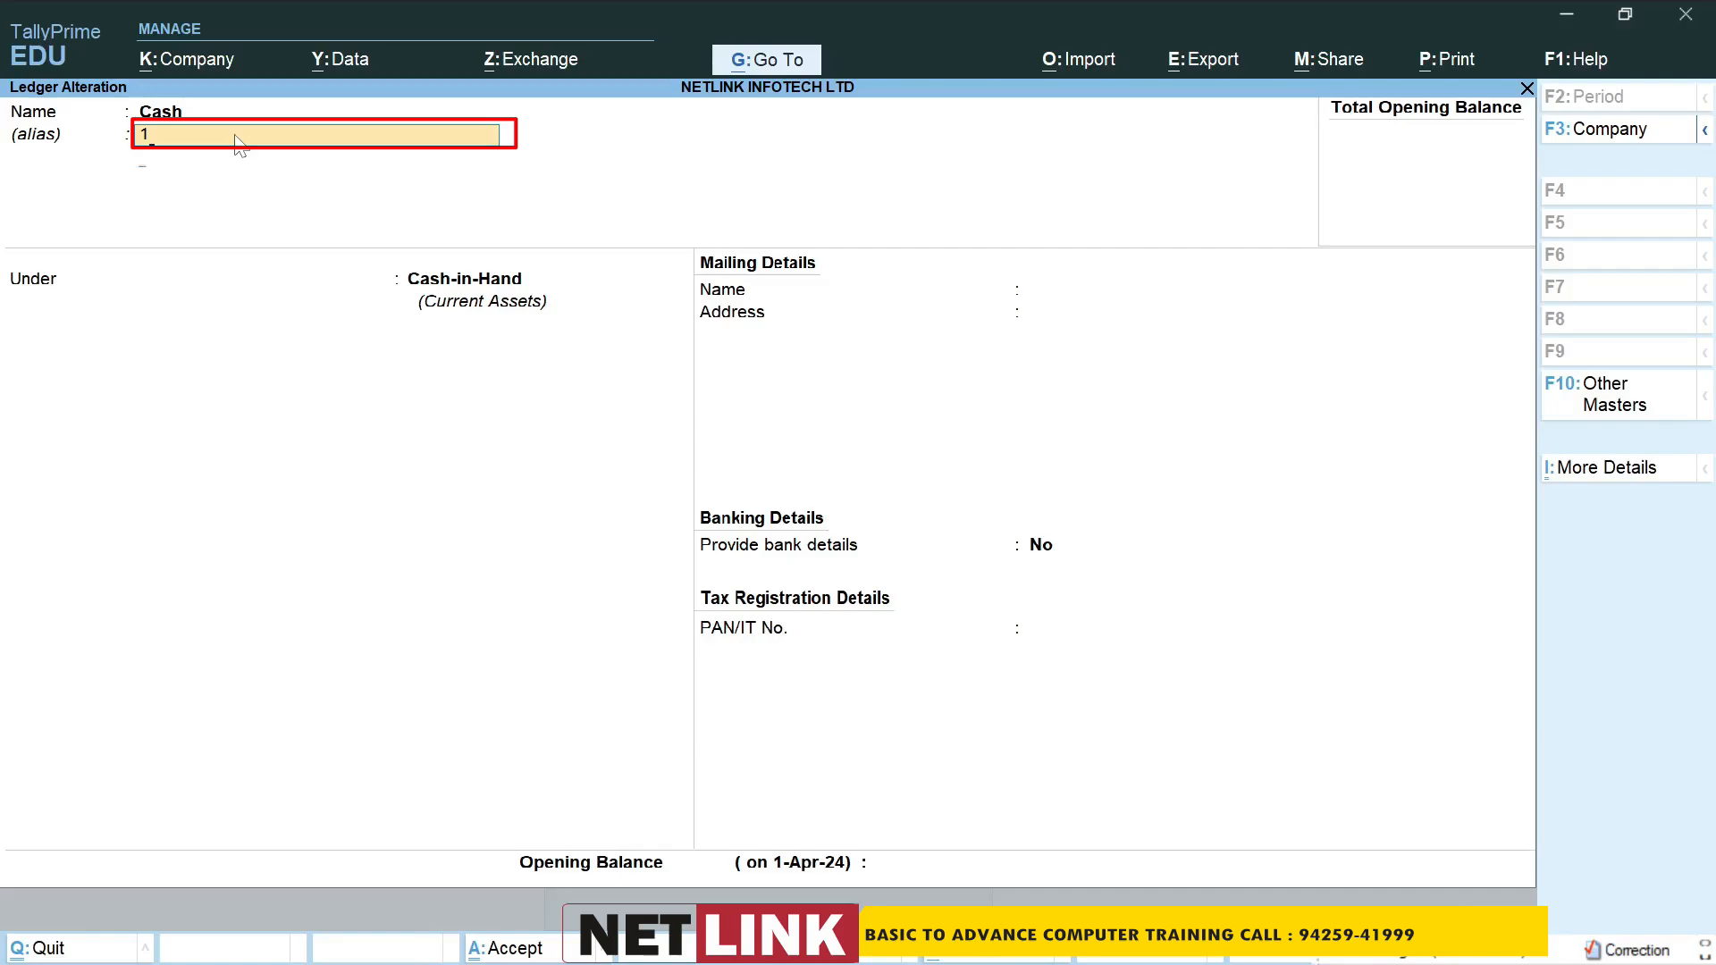
pyautogui.press('Return')
pyautogui.press('Return')
pyautogui.press('Return')
pyautogui.press('Return')
pyautogui.press('Return')
pyautogui.press('Escape')
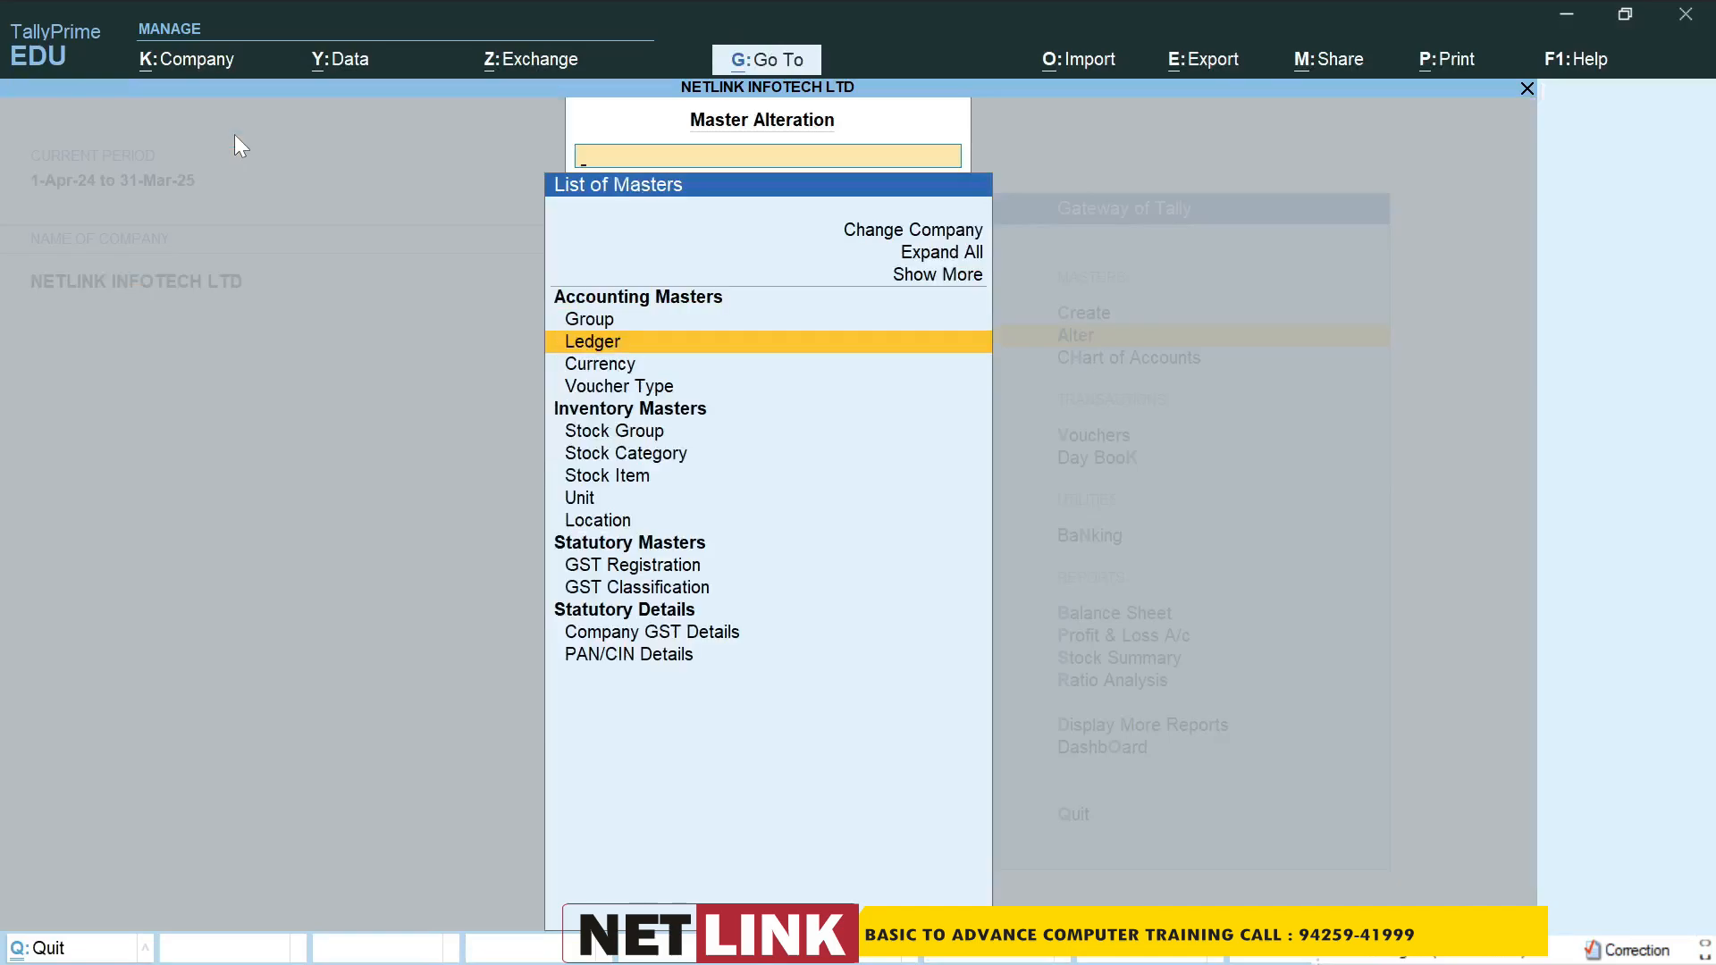
# Leave the master alteration and start a new Sales voucher.
pyautogui.press('Escape')
pyautogui.press('Escape')
pyautogui.press('n')
pyautogui.press('Down')
pyautogui.press('Down')
pyautogui.press('Down')
pyautogui.press('Return')
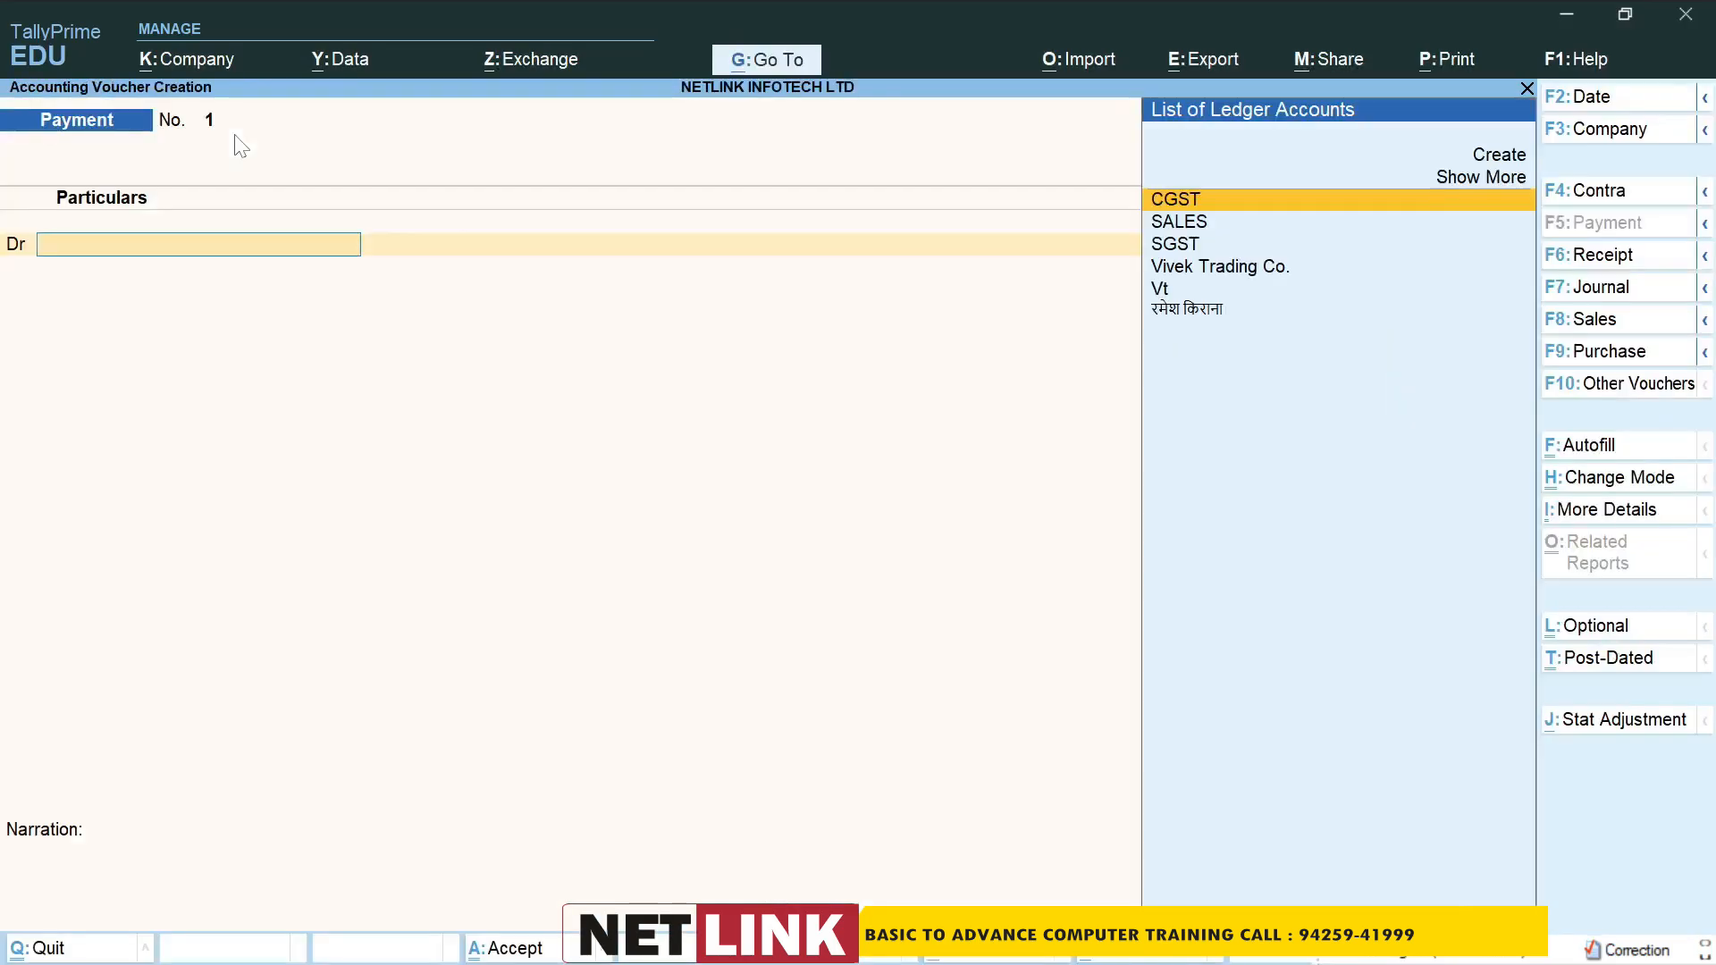
pyautogui.click(1609, 322)
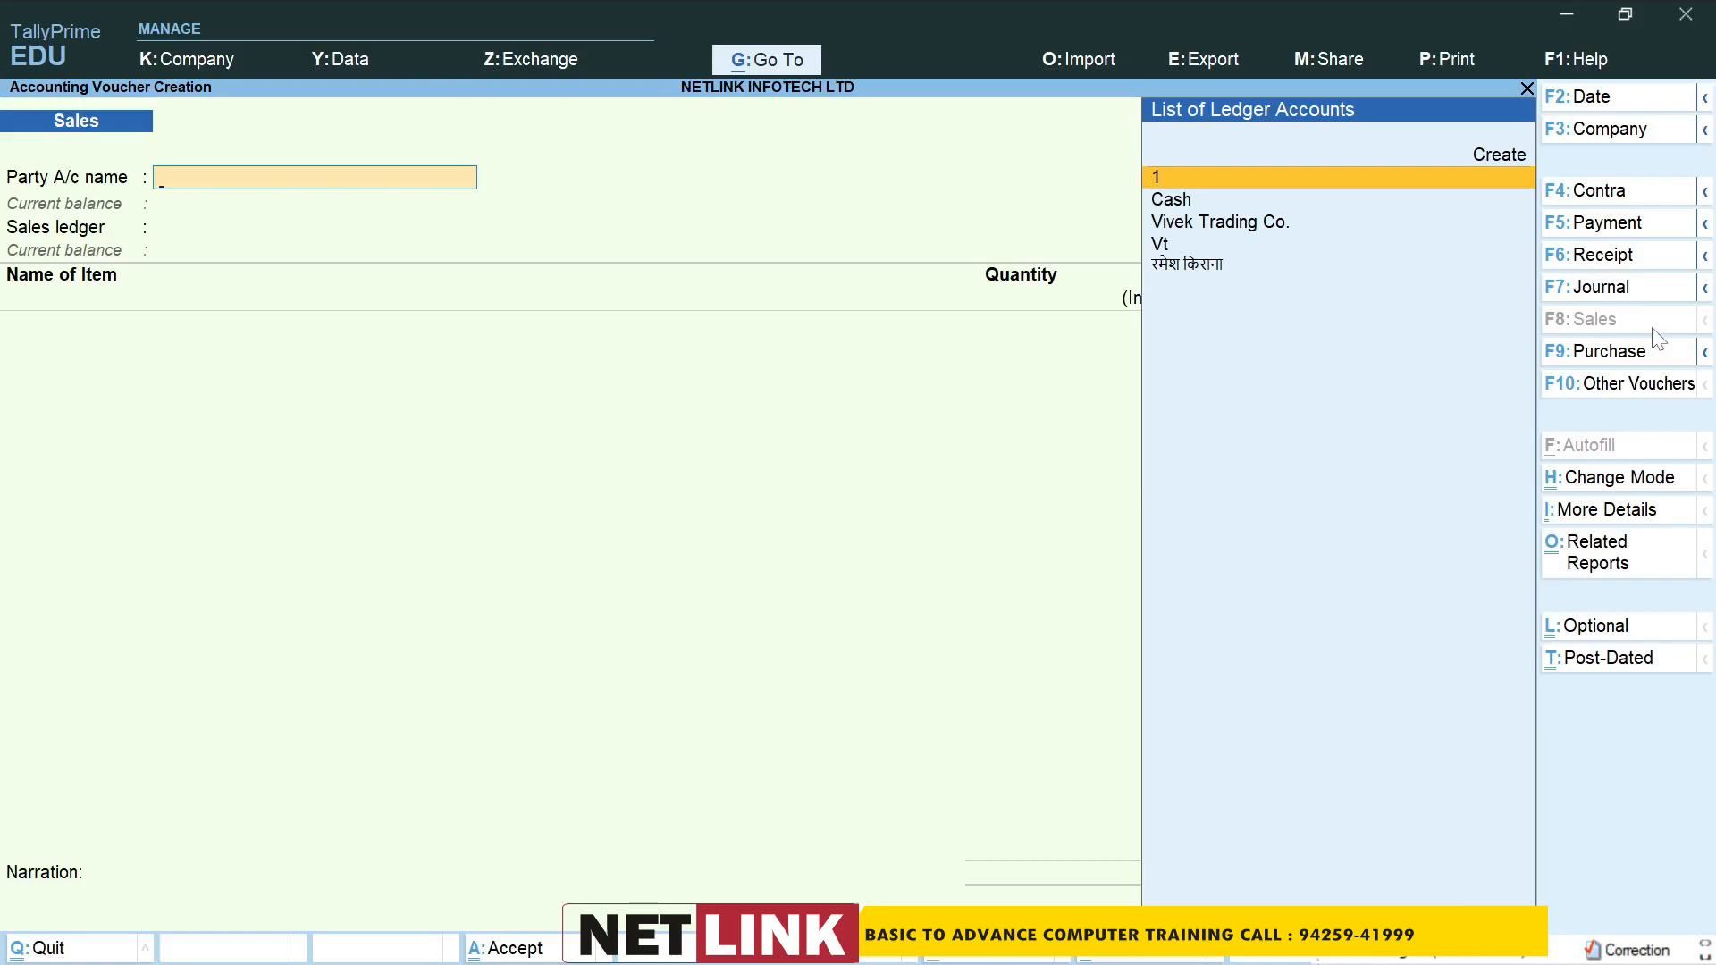
# Choose the party account by its alias Vt and accept the default party details.
pyautogui.write('Vt')
pyautogui.press('Return')
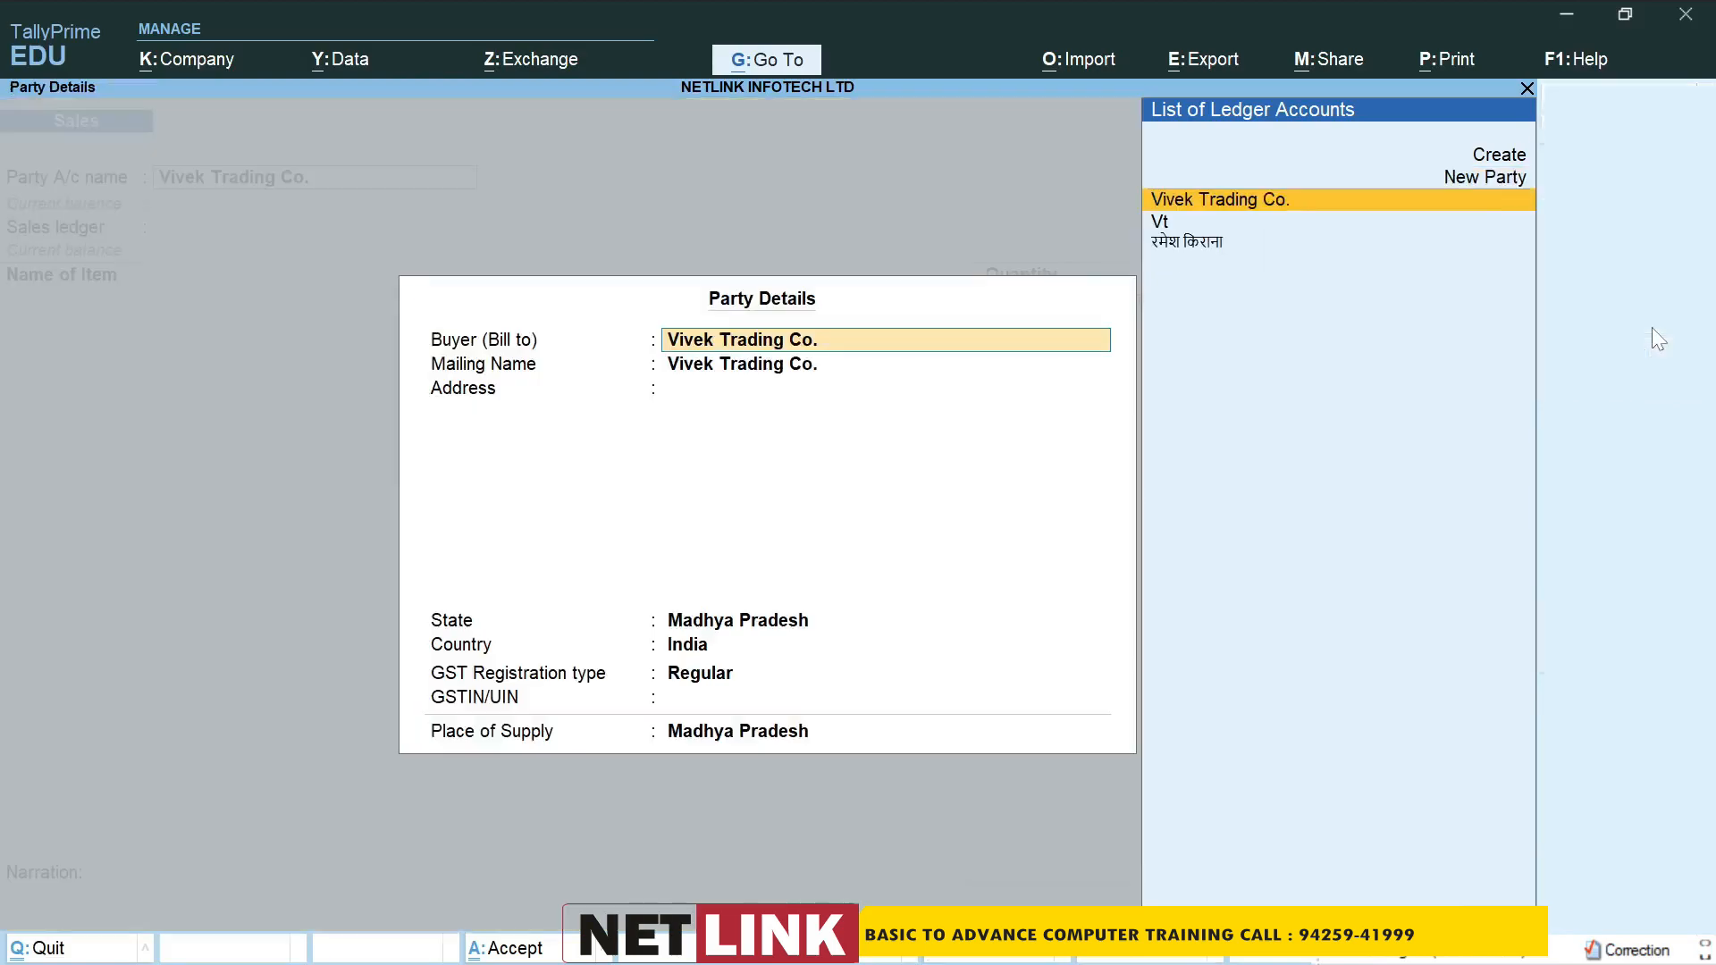
pyautogui.press('Return')
pyautogui.press('Return')
pyautogui.press('Return')
pyautogui.press('Return')
pyautogui.press('Return')
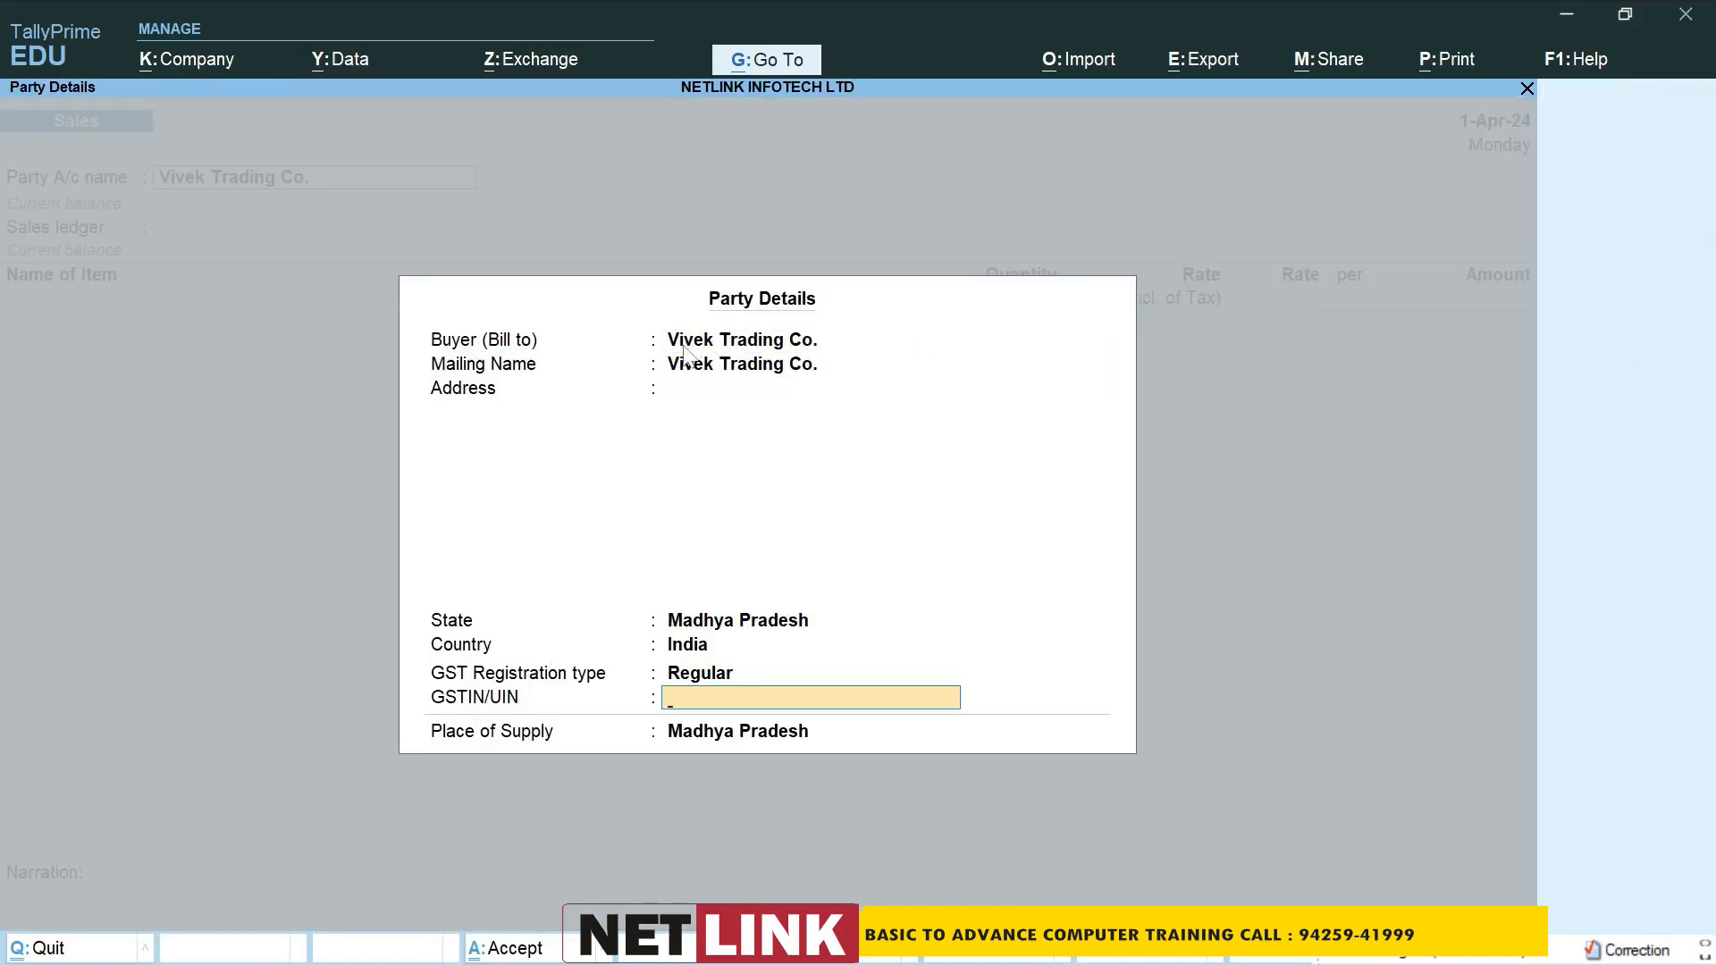
pyautogui.press('Return')
pyautogui.press('Return')
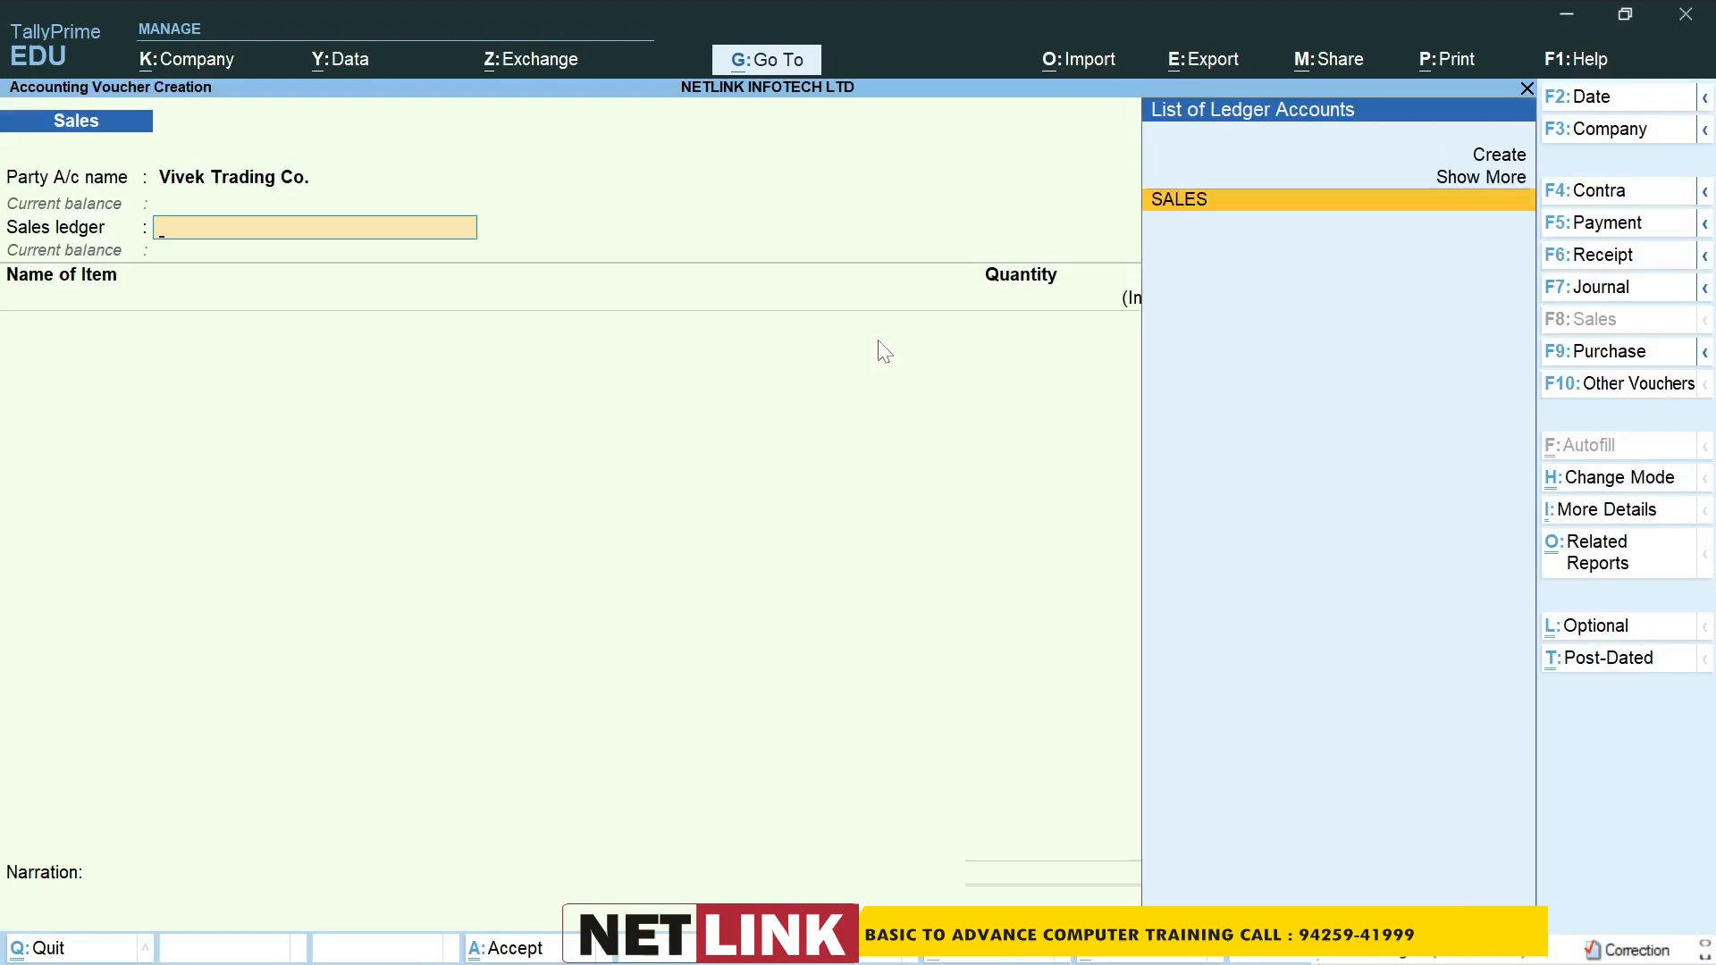
# Set SALES as the sales ledger, skip the item list and add a SALES line of 15000.
pyautogui.press('Return')
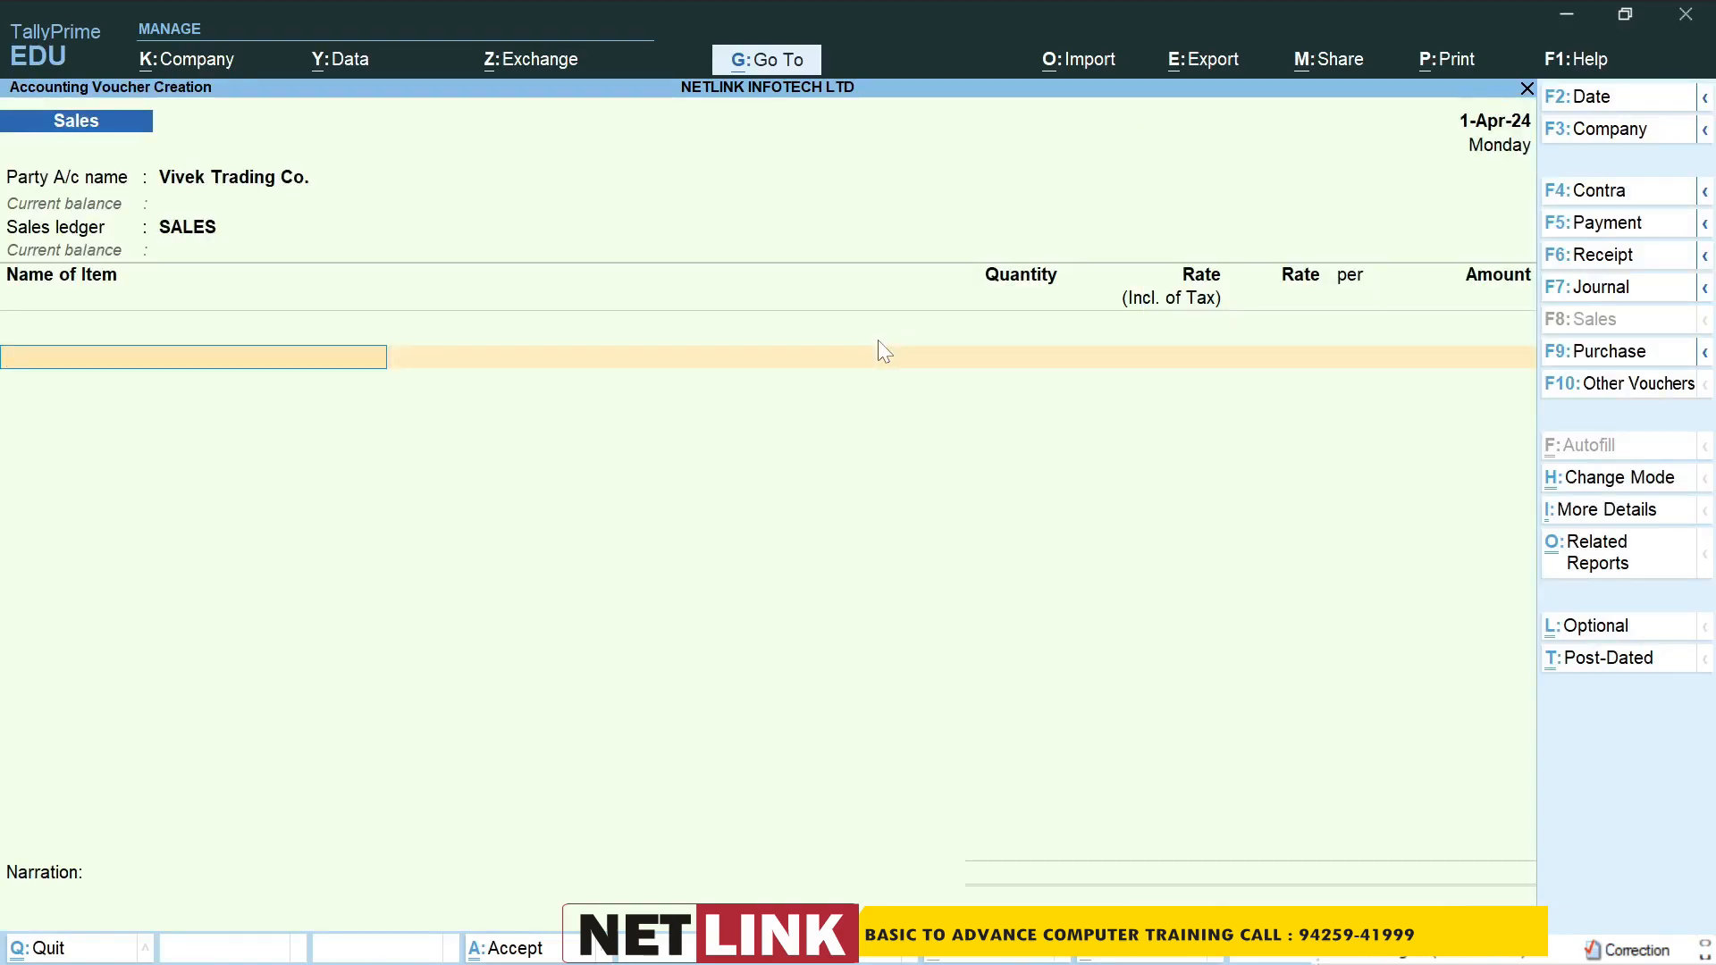
pyautogui.press('Return')
pyautogui.write('s')
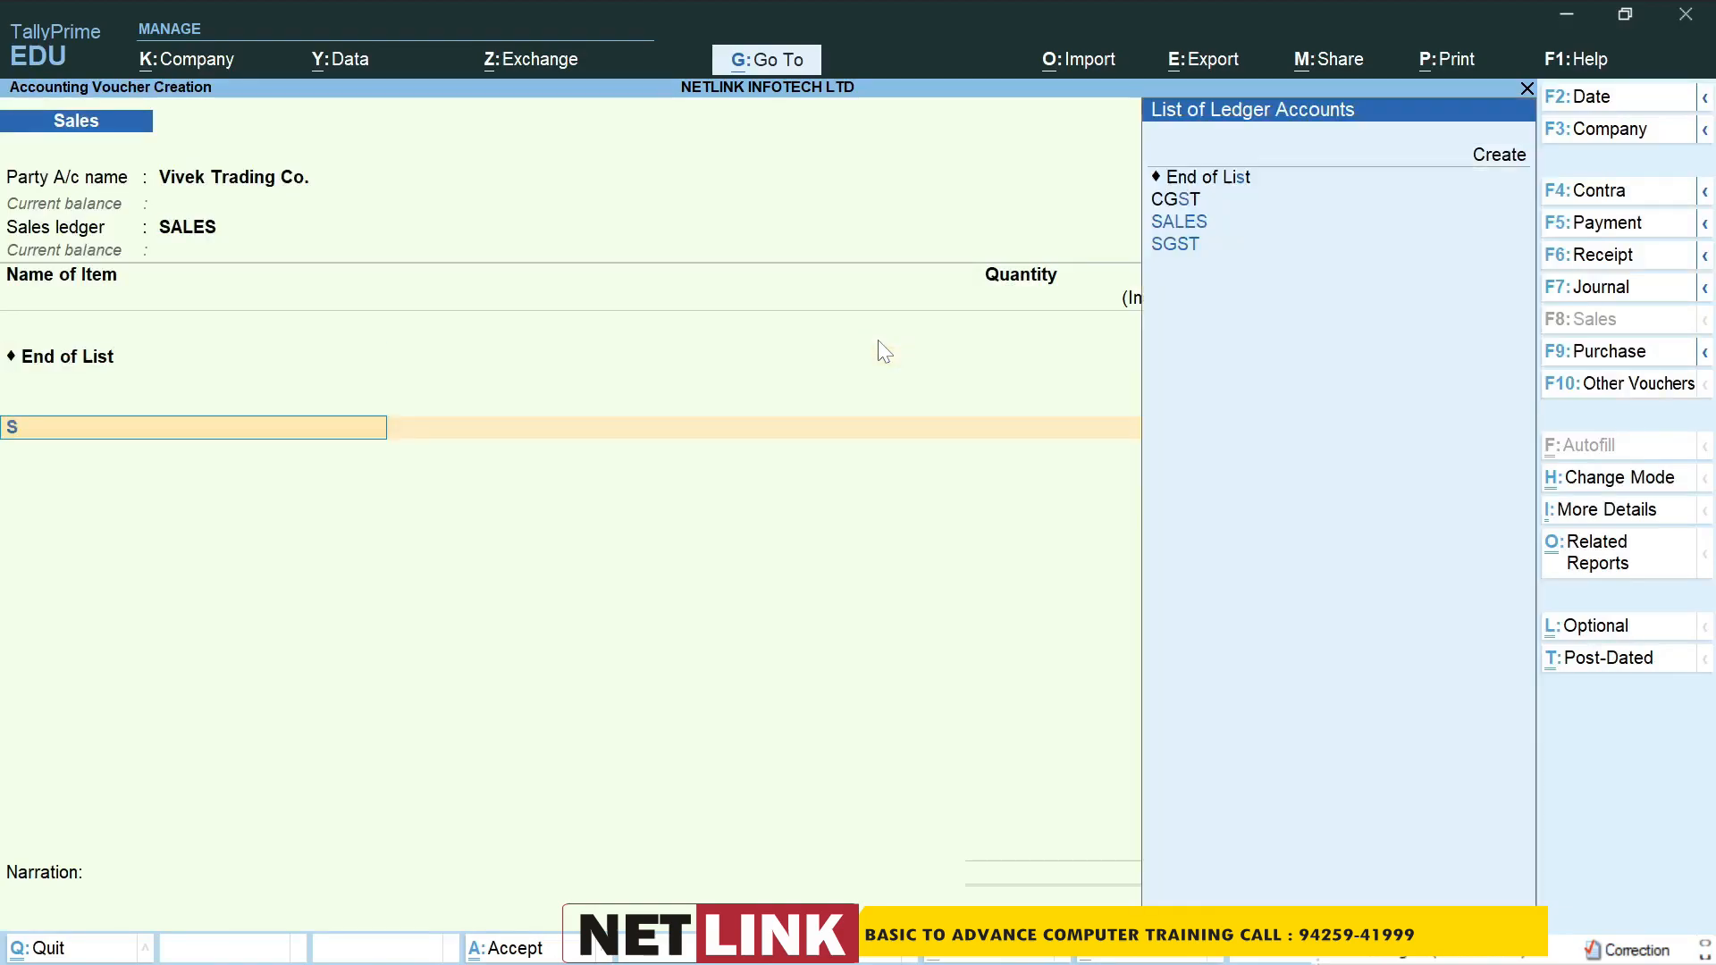
pyautogui.press('Return')
pyautogui.press('Return')
pyautogui.write('15000')
pyautogui.press('Return')
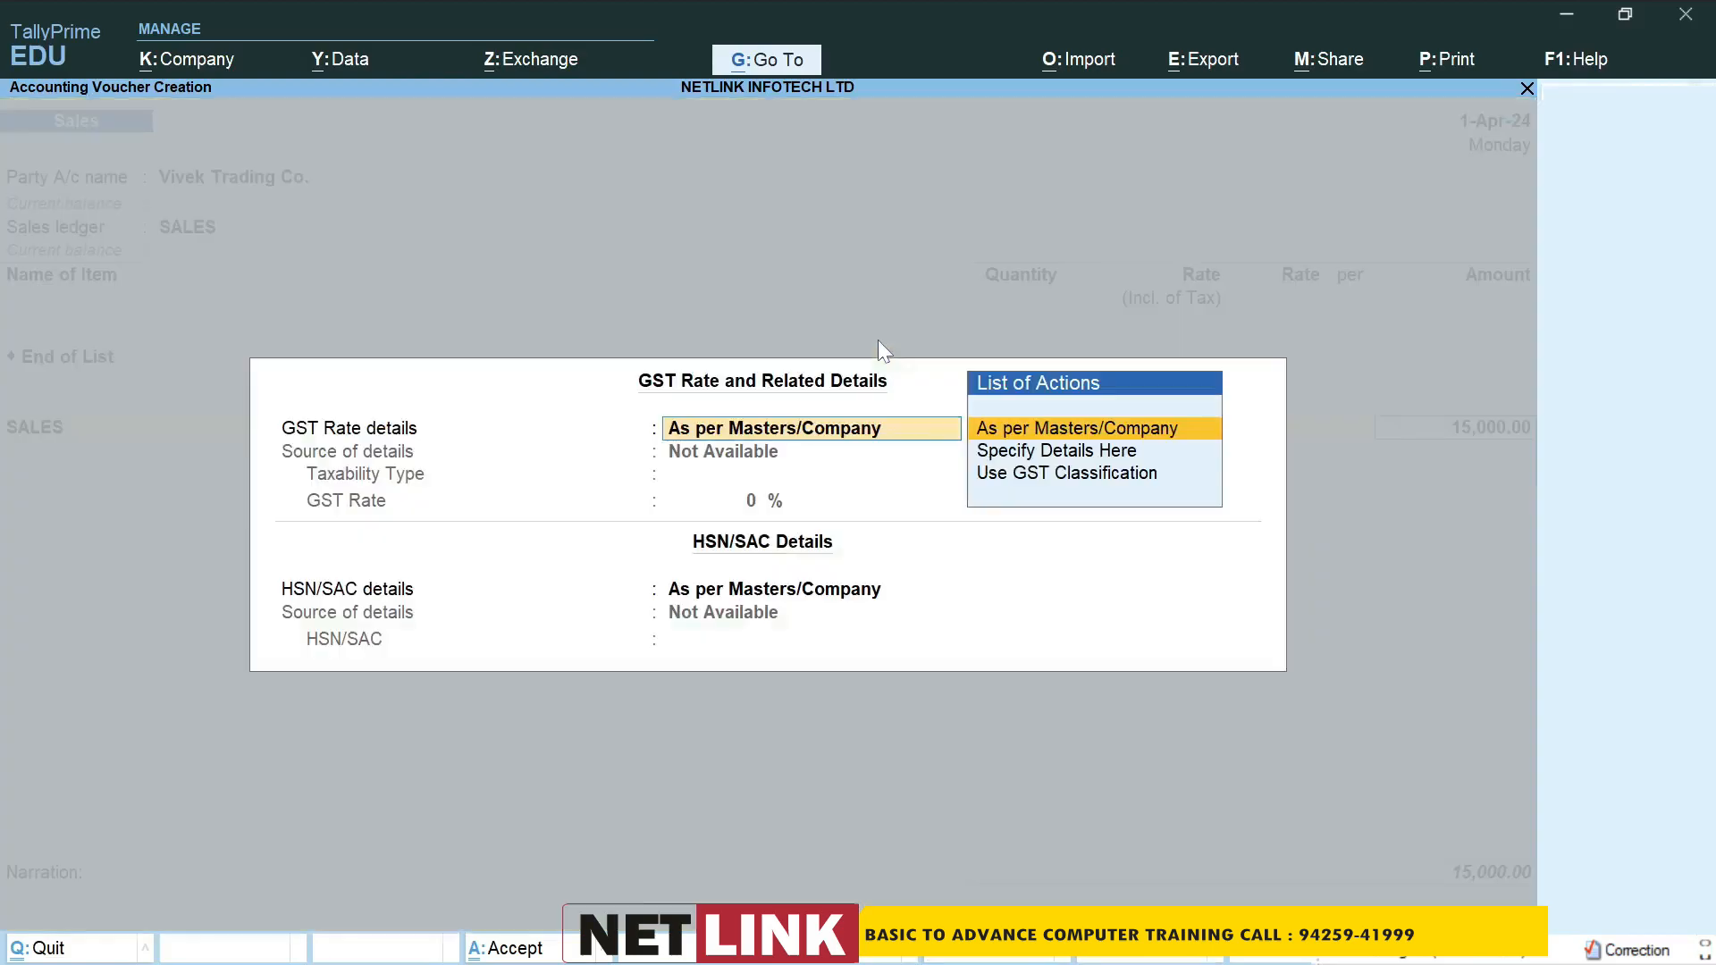
# Keep the GST rate and HSN/SAC details as per Masters/Company and save the sales voucher without narration.
pyautogui.press('Return')
pyautogui.press('Return')
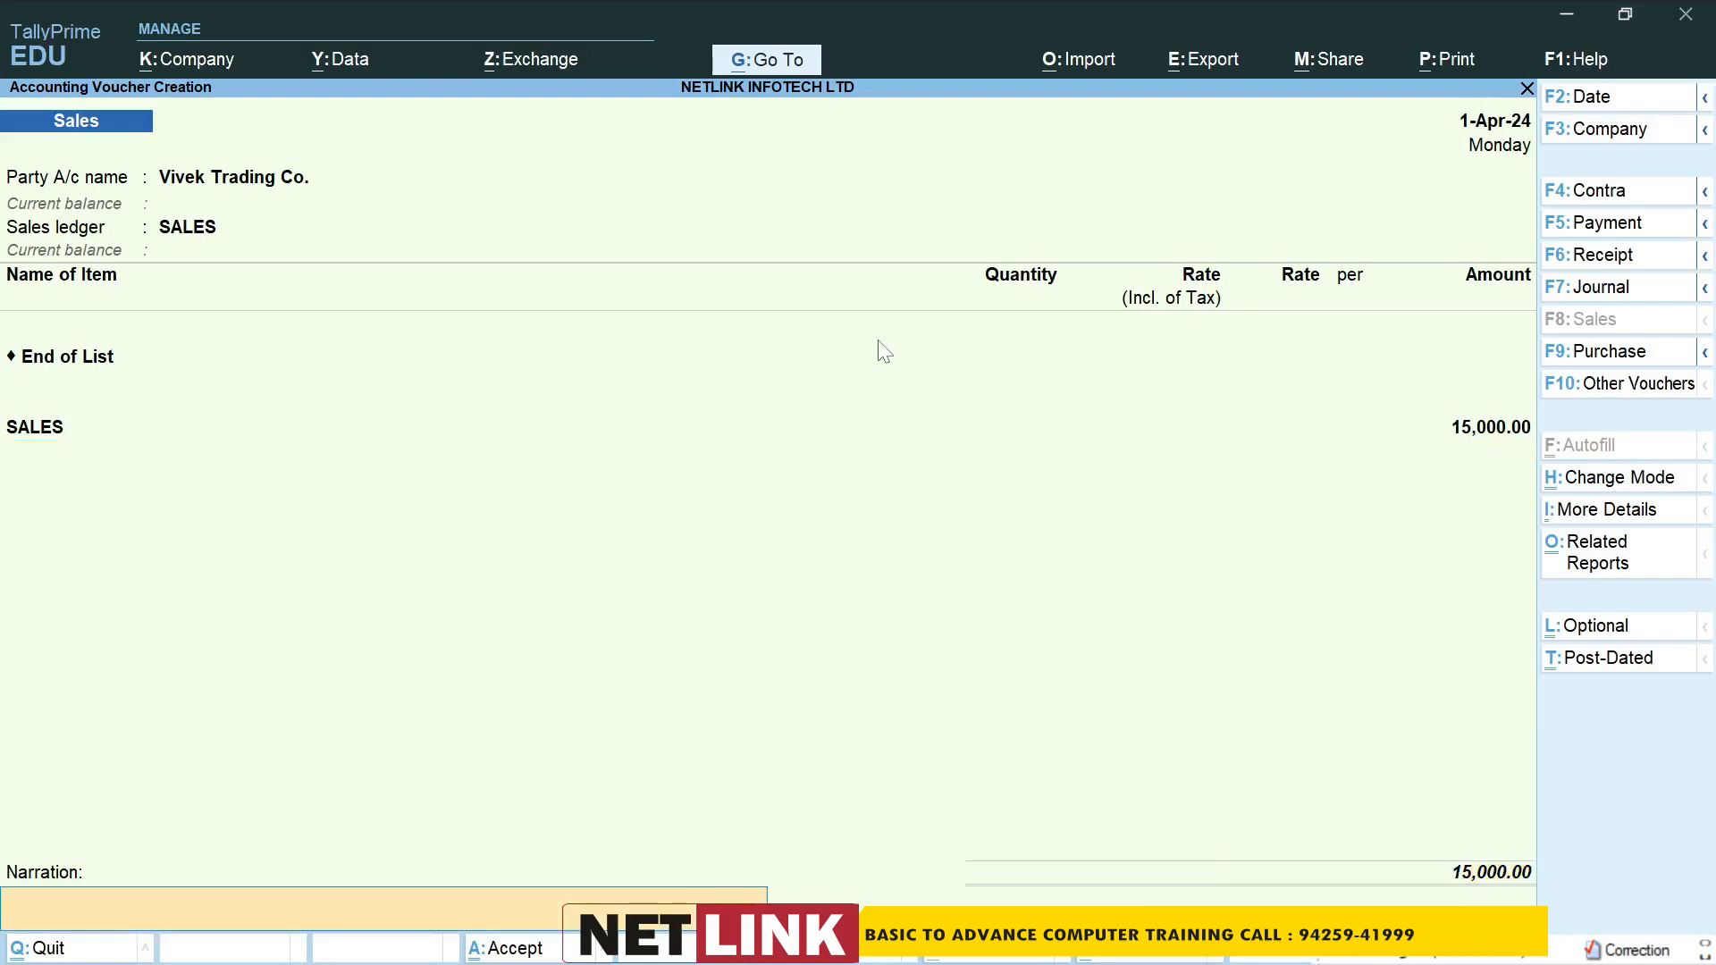
pyautogui.press('Return')
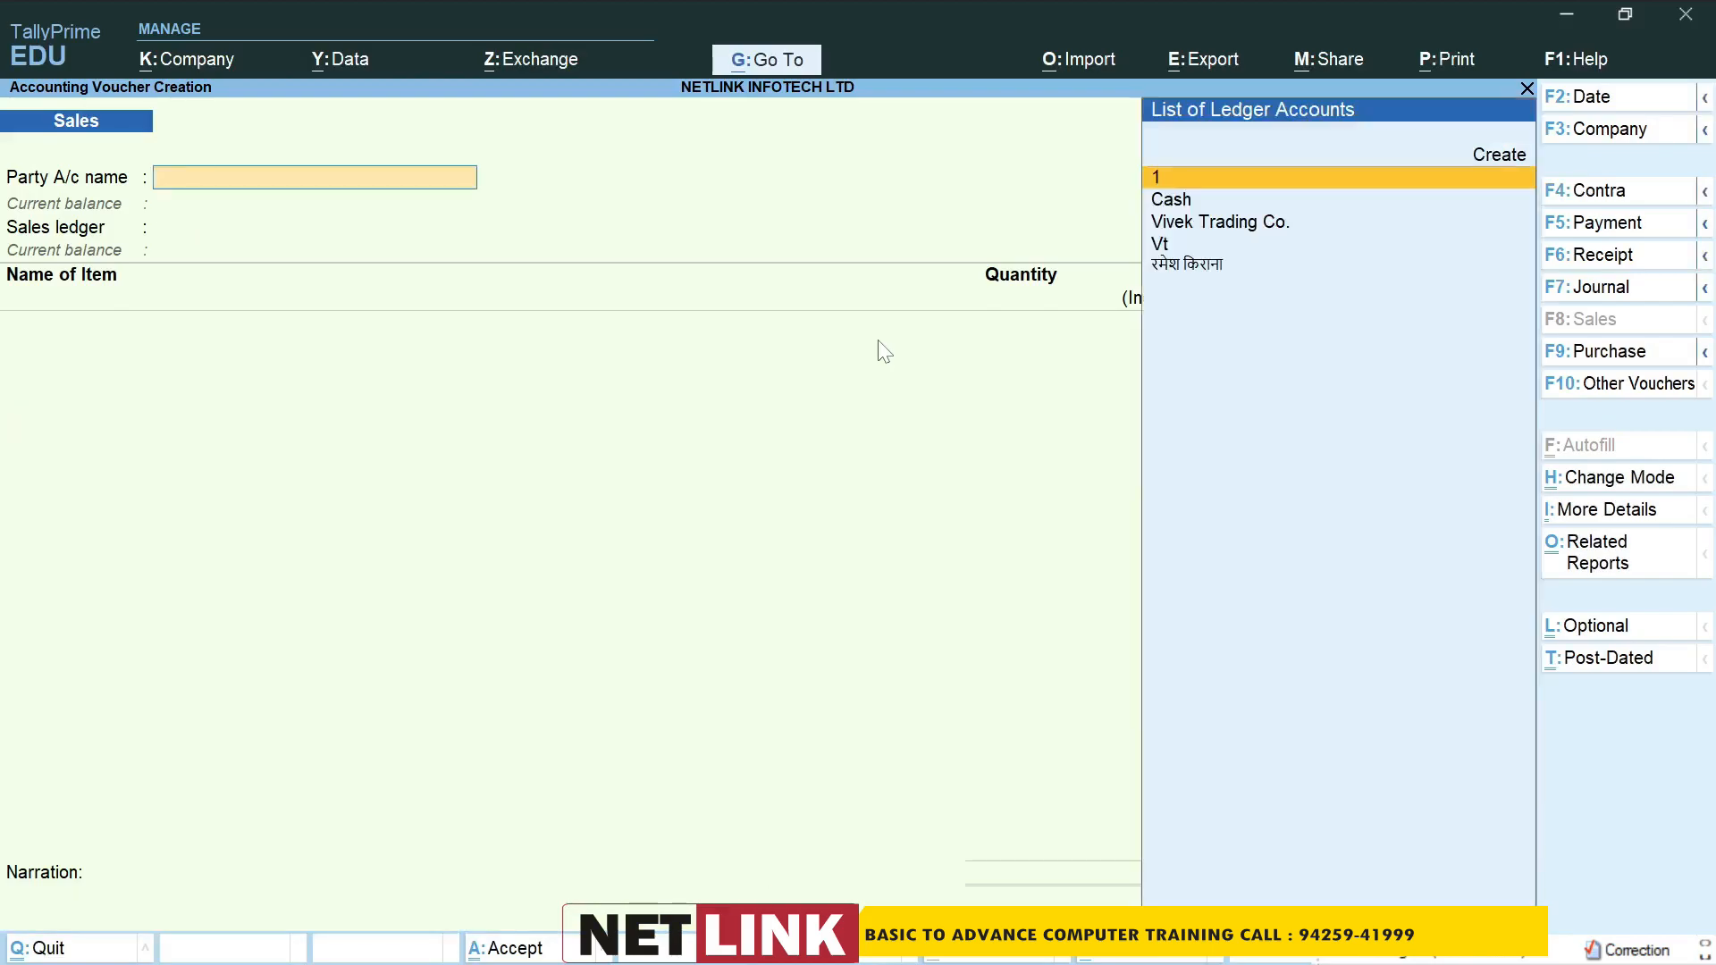
# Start a Receipt voucher and credit the Vivek Trading Co. ledger.
pyautogui.click(1573, 258)
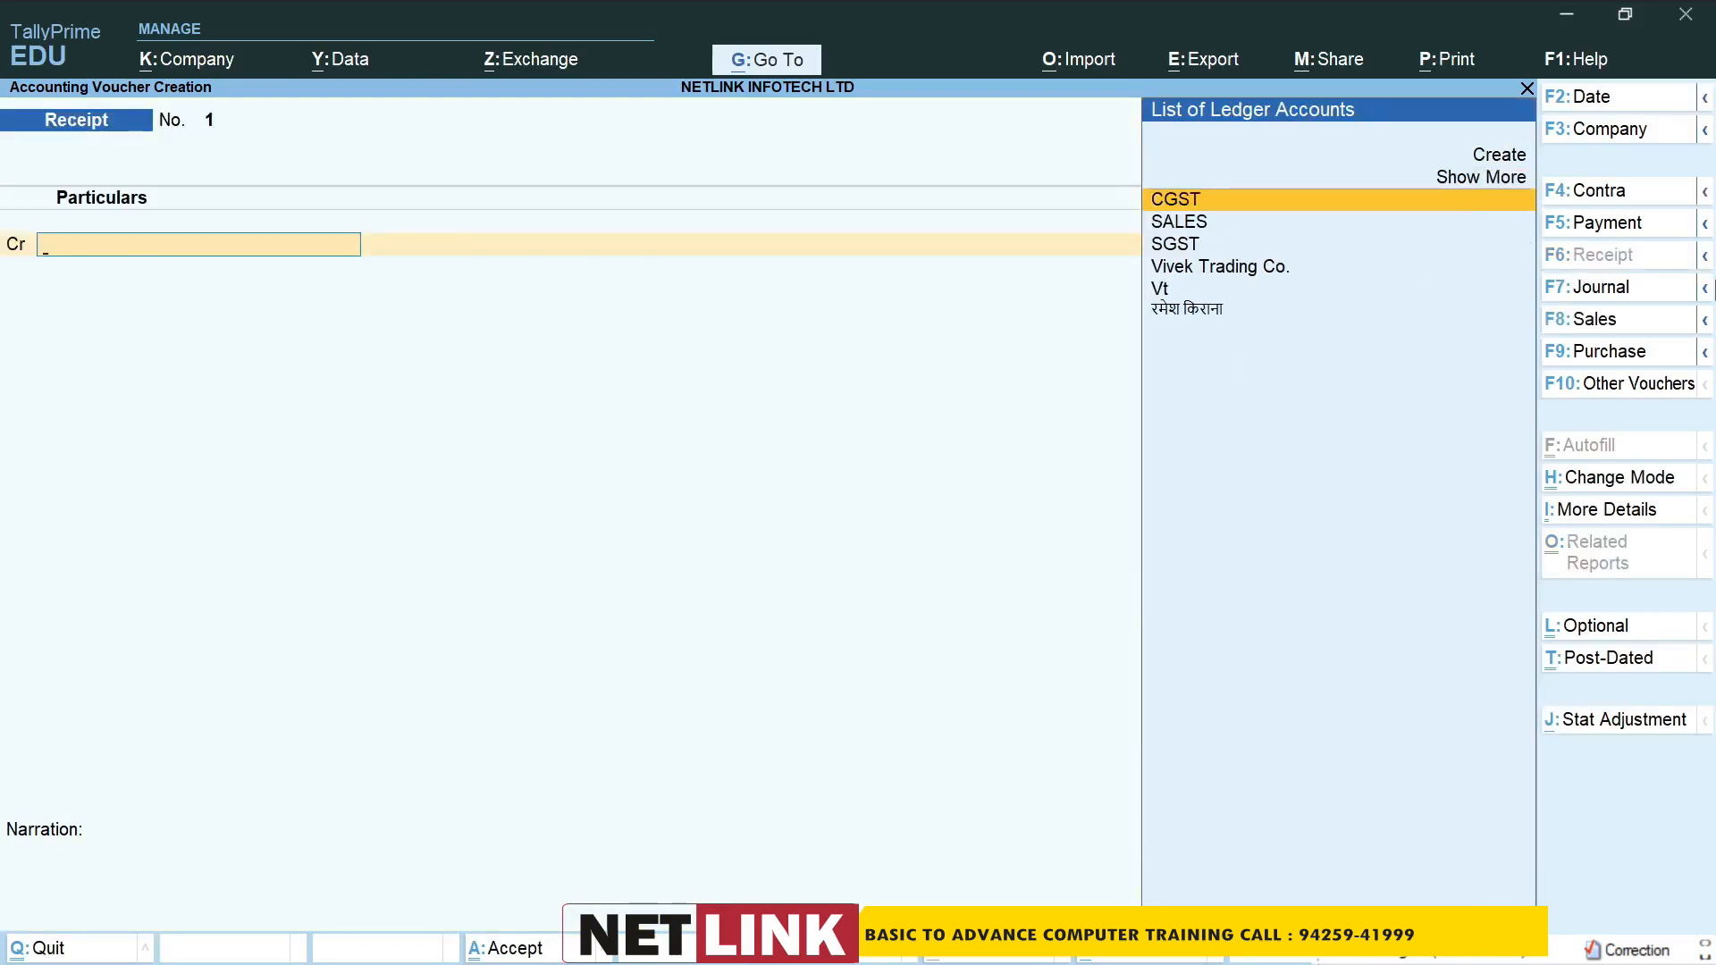
pyautogui.press('Down')
pyautogui.press('Down')
pyautogui.press('Down')
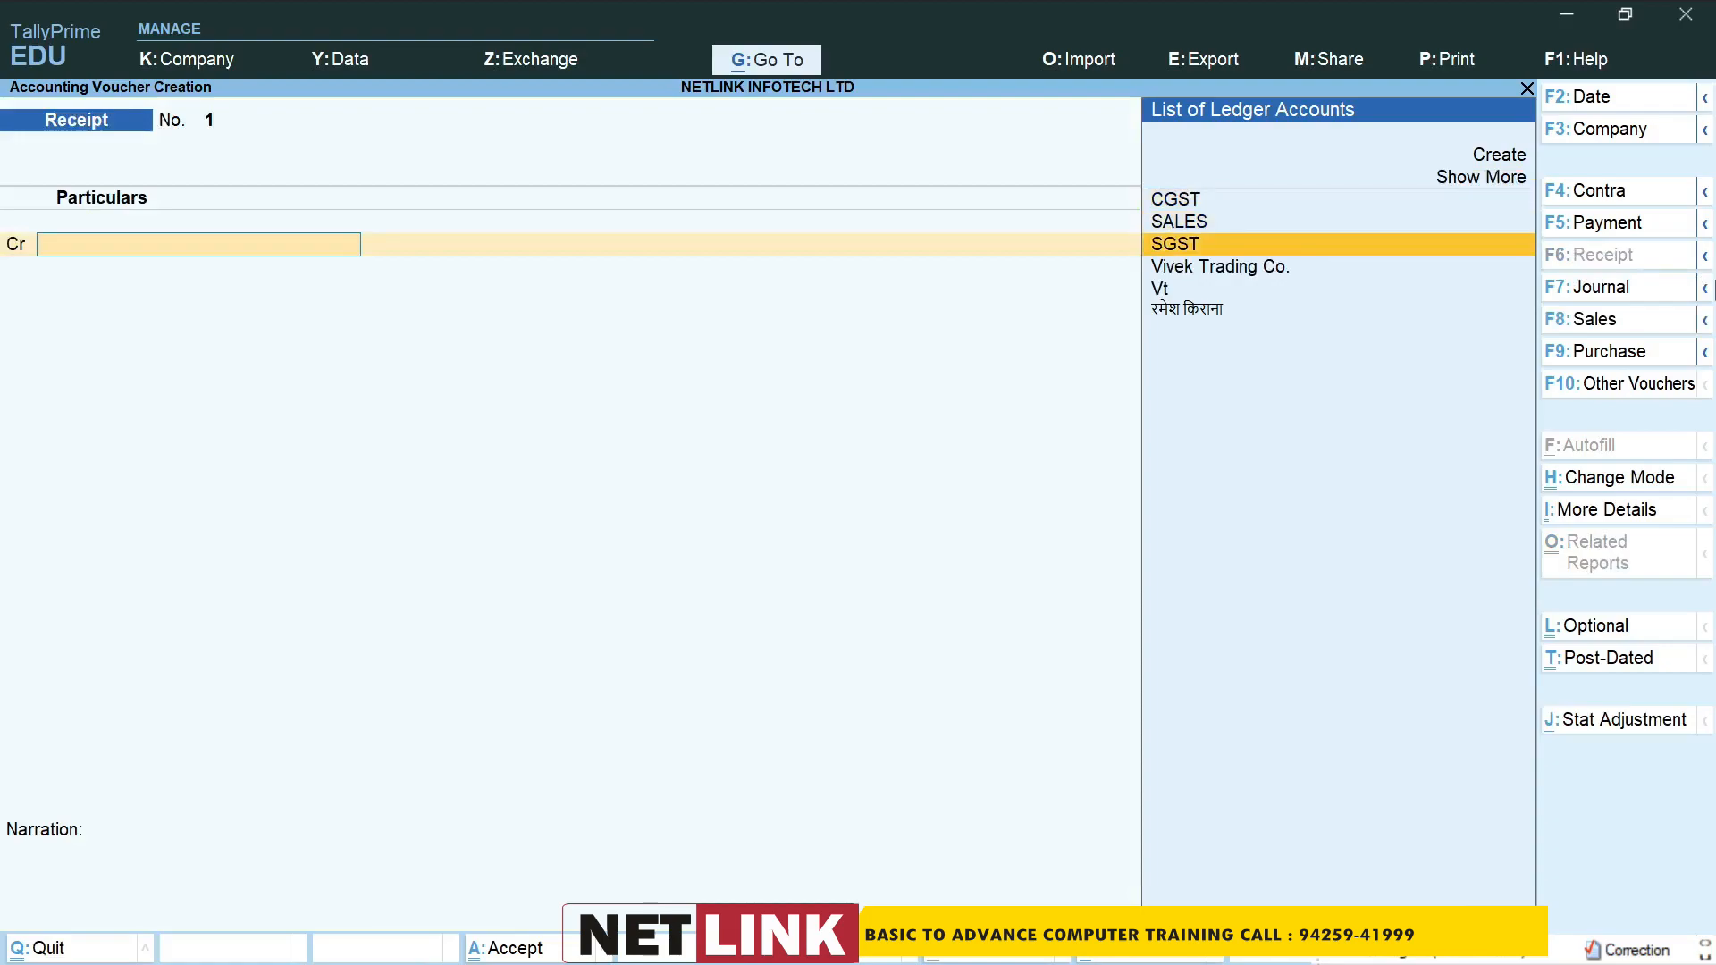
pyautogui.press('Return')
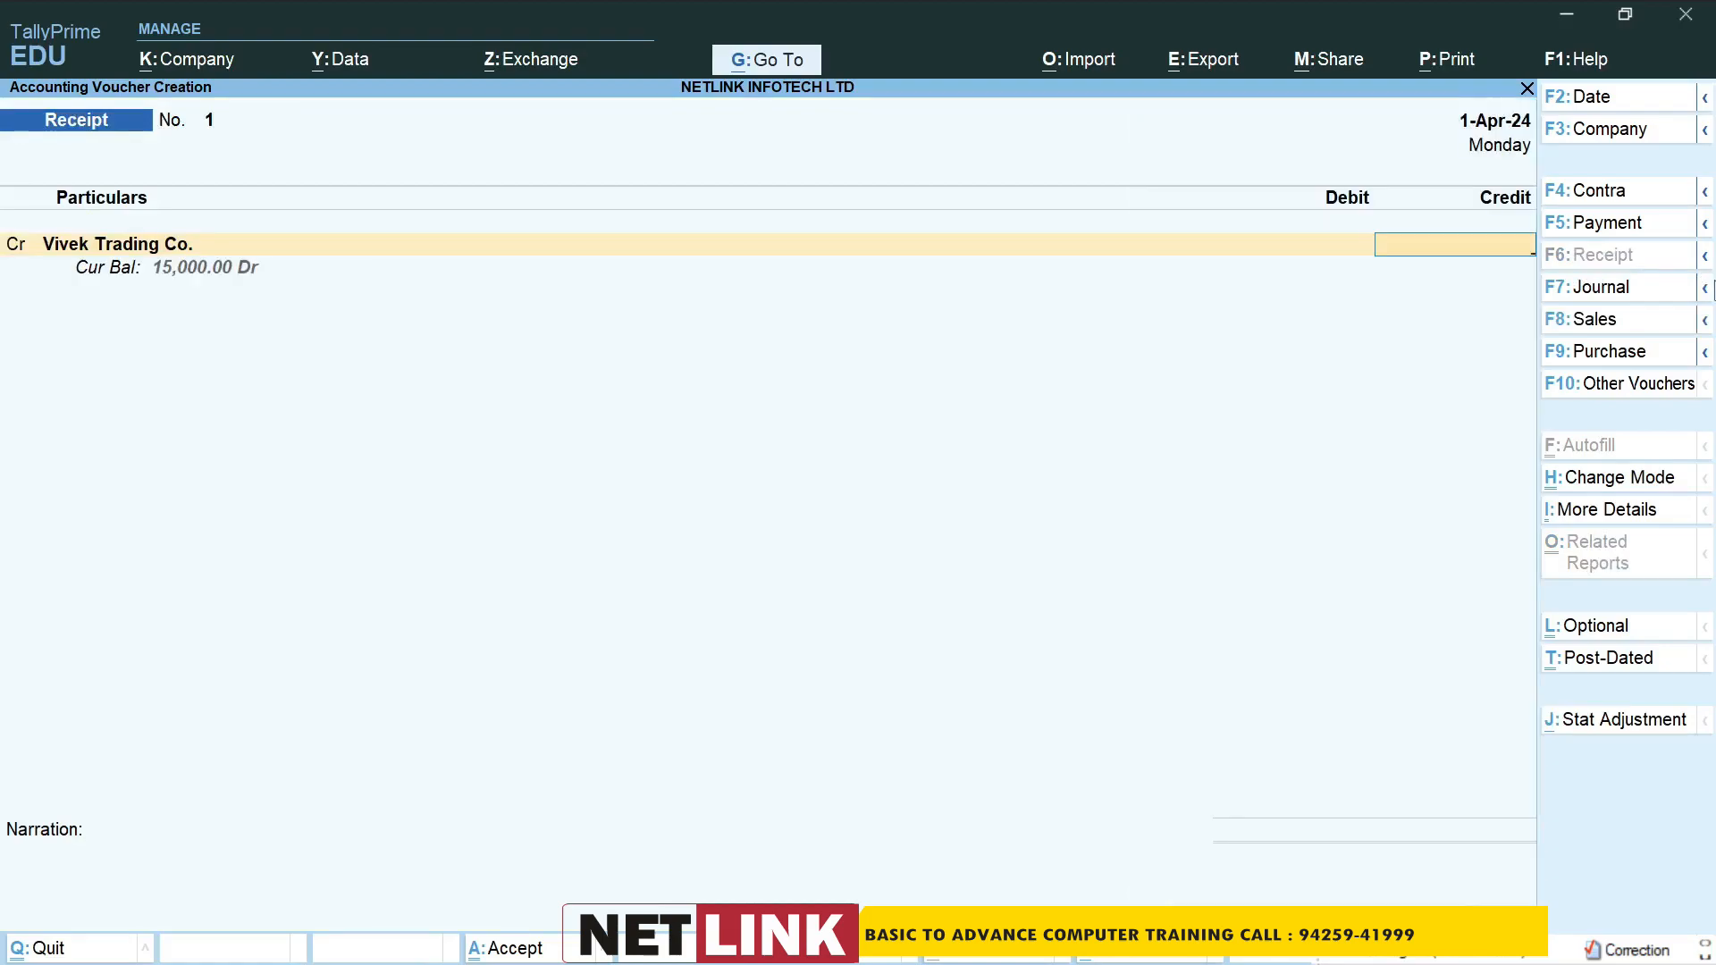
# Credit Vivek Trading Co. with 50000 and allocate the full amount On Account in the bill-wise details.
pyautogui.write('50000')
pyautogui.press('Return')
pyautogui.press('Down')
pyautogui.press('Down')
pyautogui.press('Return')
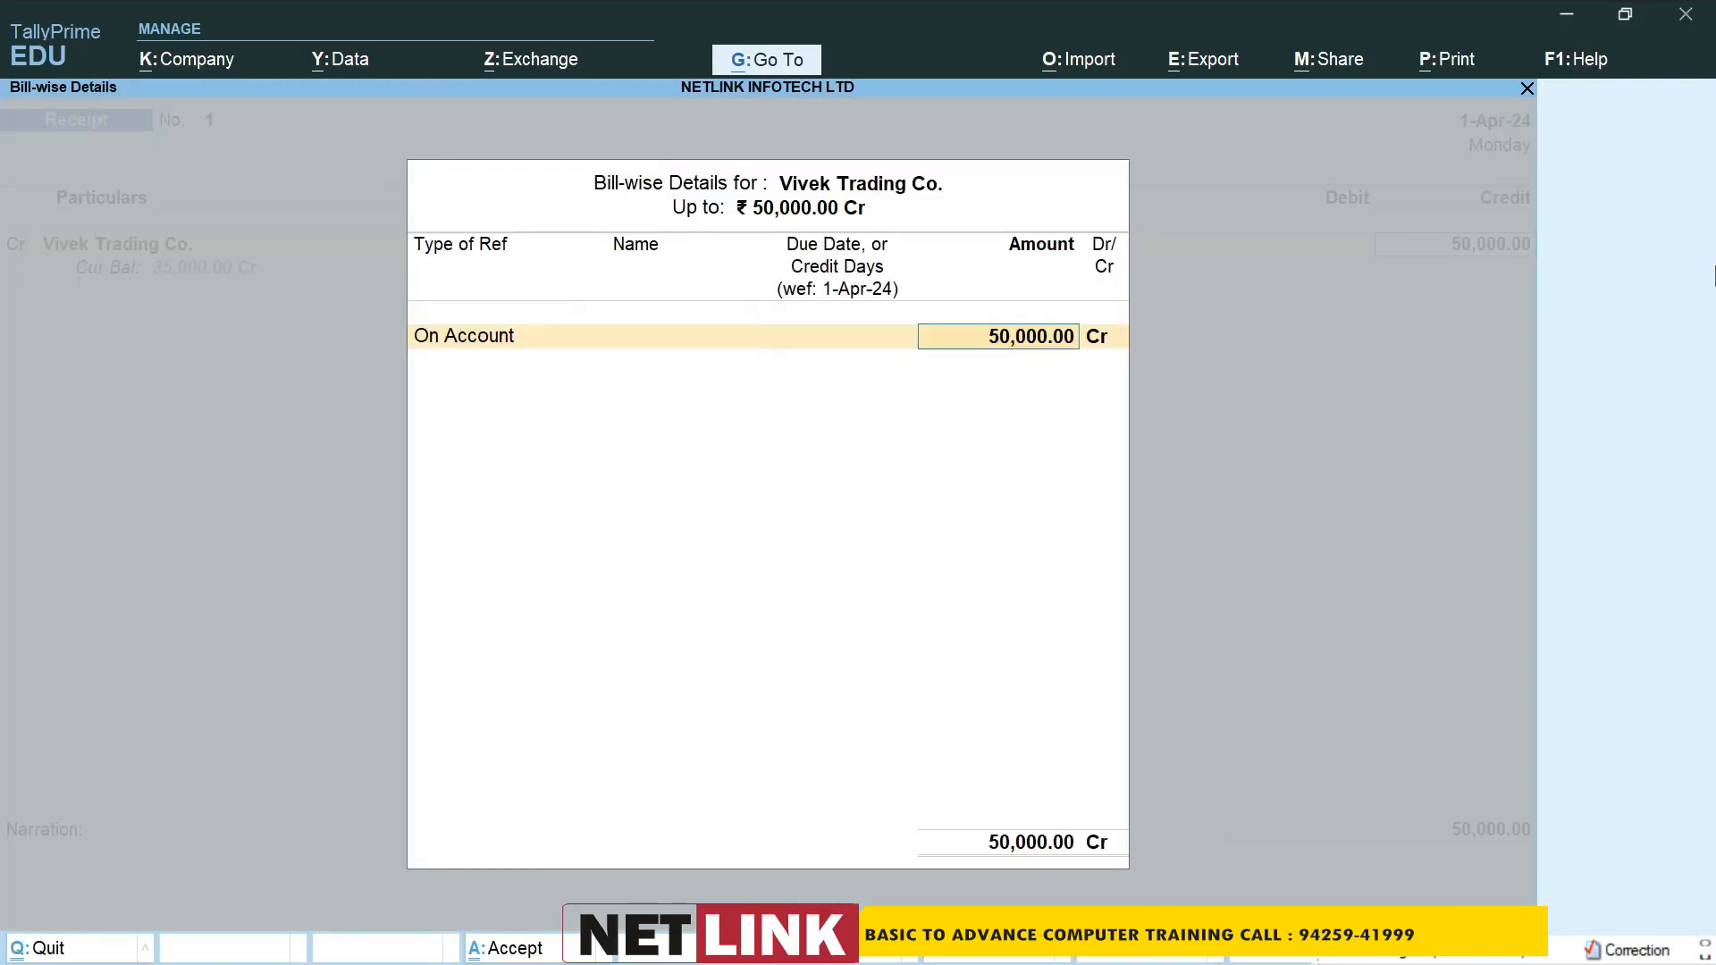
pyautogui.press('Return')
pyautogui.press('Return')
pyautogui.press('Return')
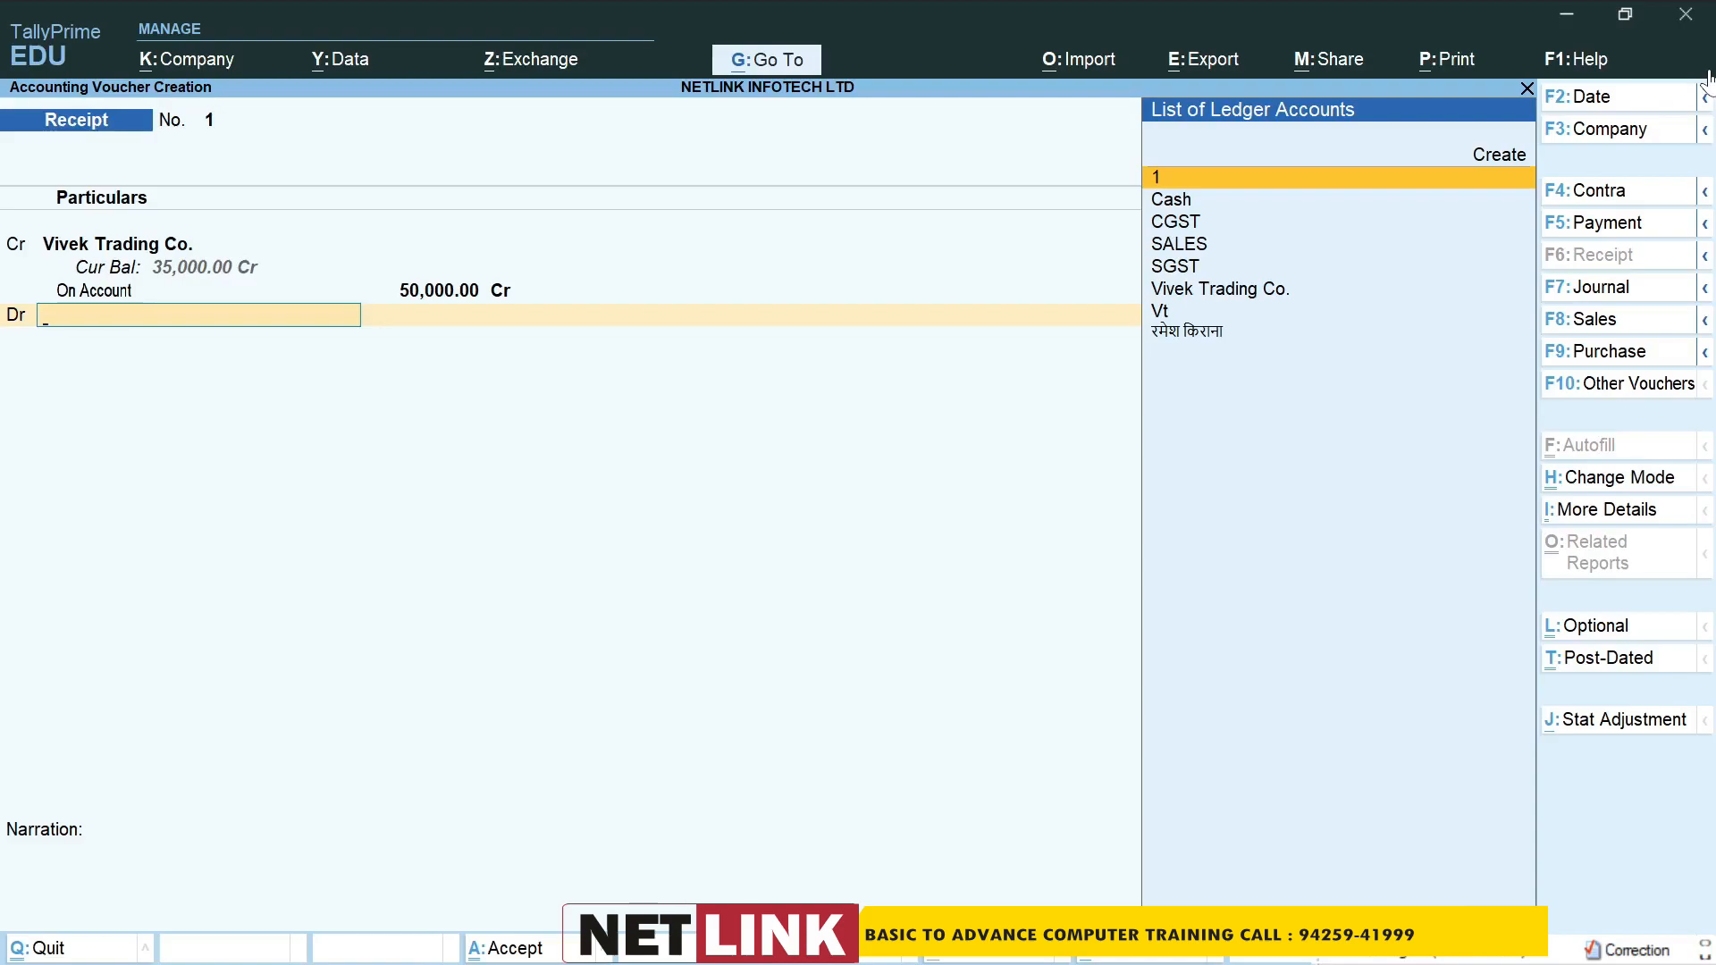
# Debit Cash by its alias 1 for the full amount and save the receipt voucher without narration.
pyautogui.write('1')
pyautogui.press('Return')
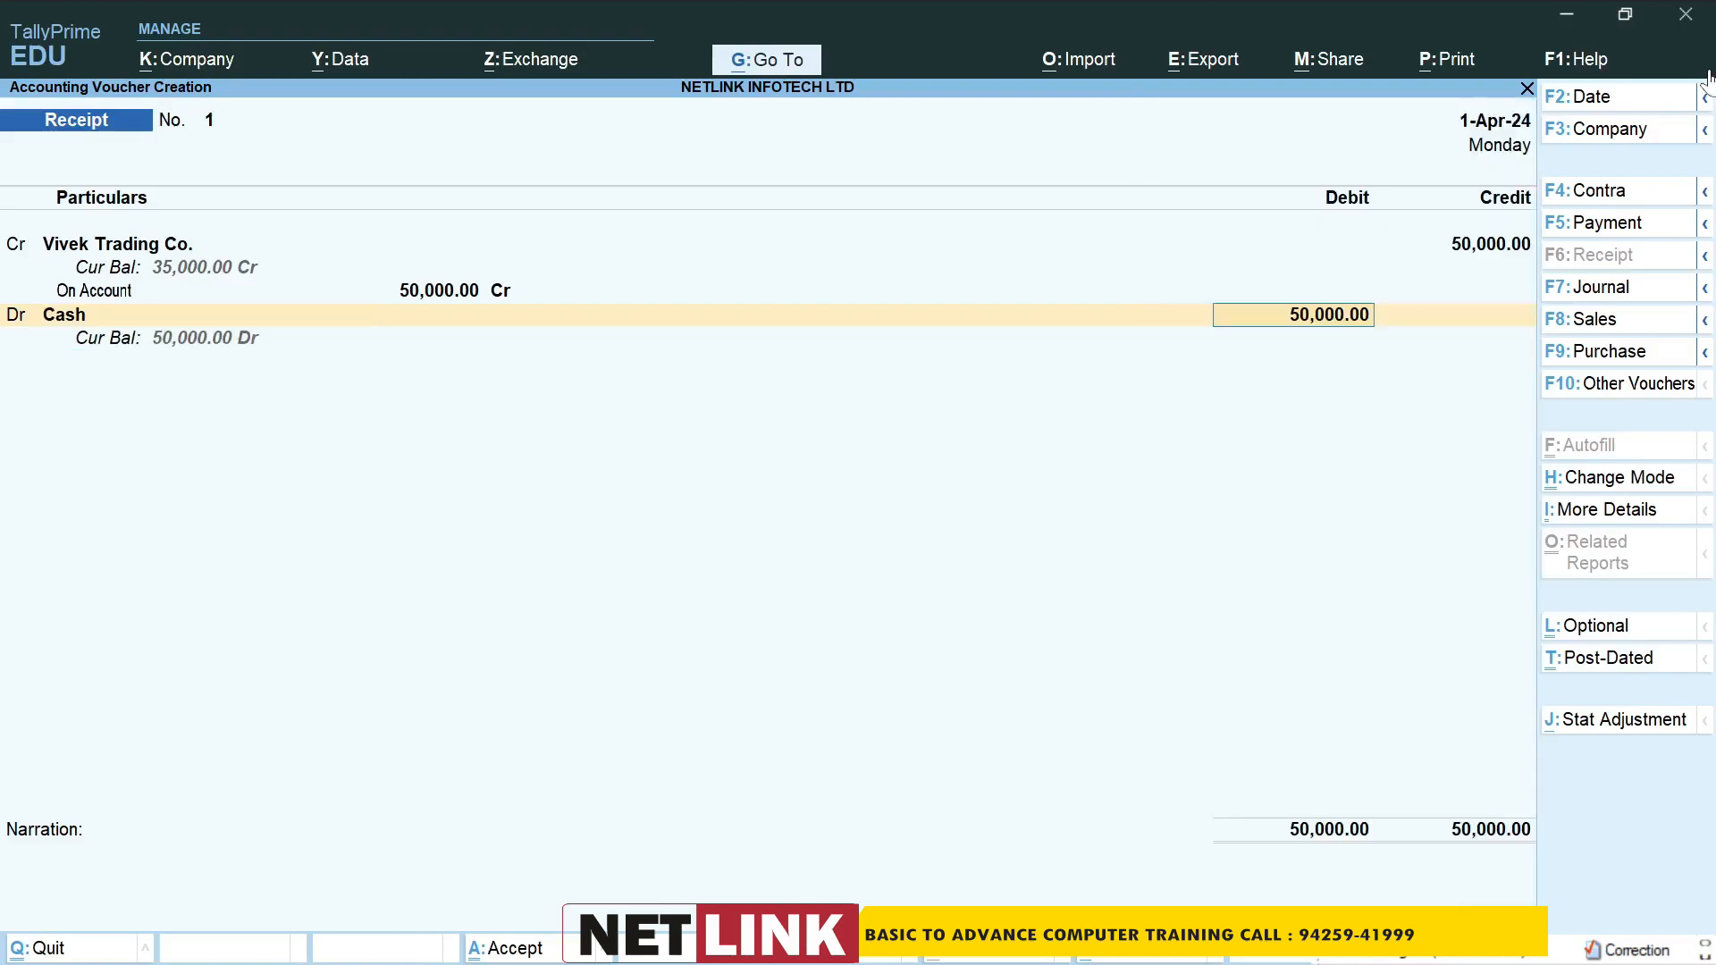
pyautogui.press('Return')
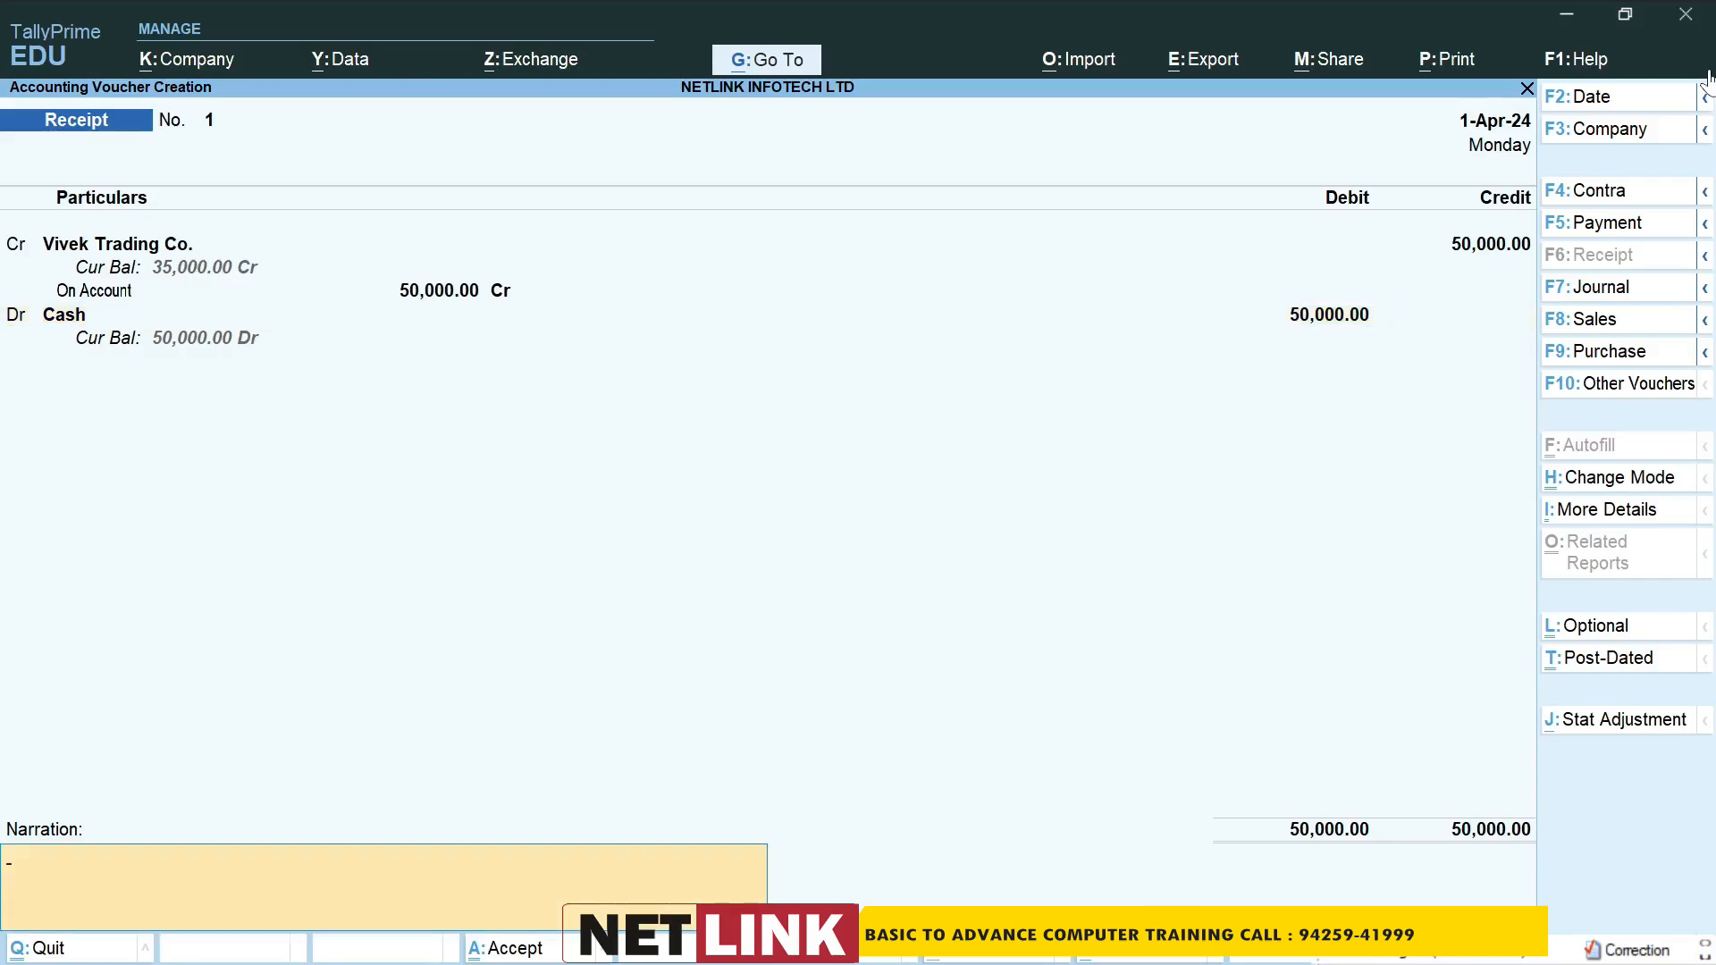
pyautogui.press('Return')
pyautogui.press('Return')
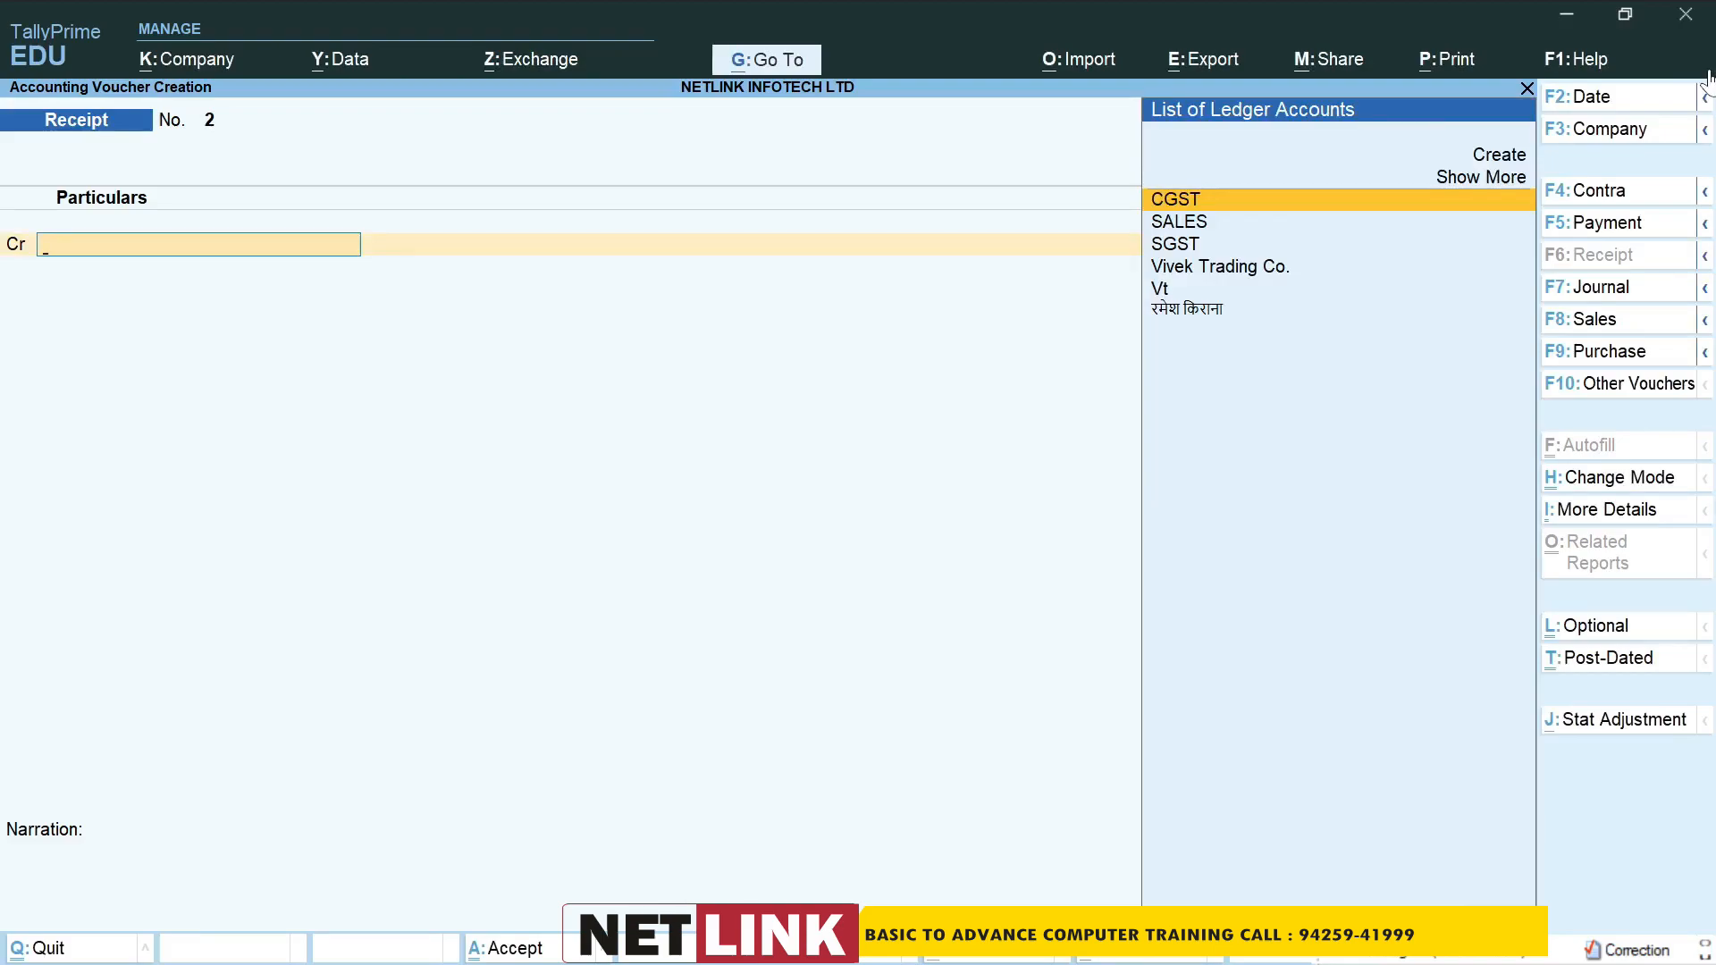
# Start a Payment voucher and debit the रमेश किराना ledger with 25000.
pyautogui.press('F5')
pyautogui.press('Down')
pyautogui.press('Down')
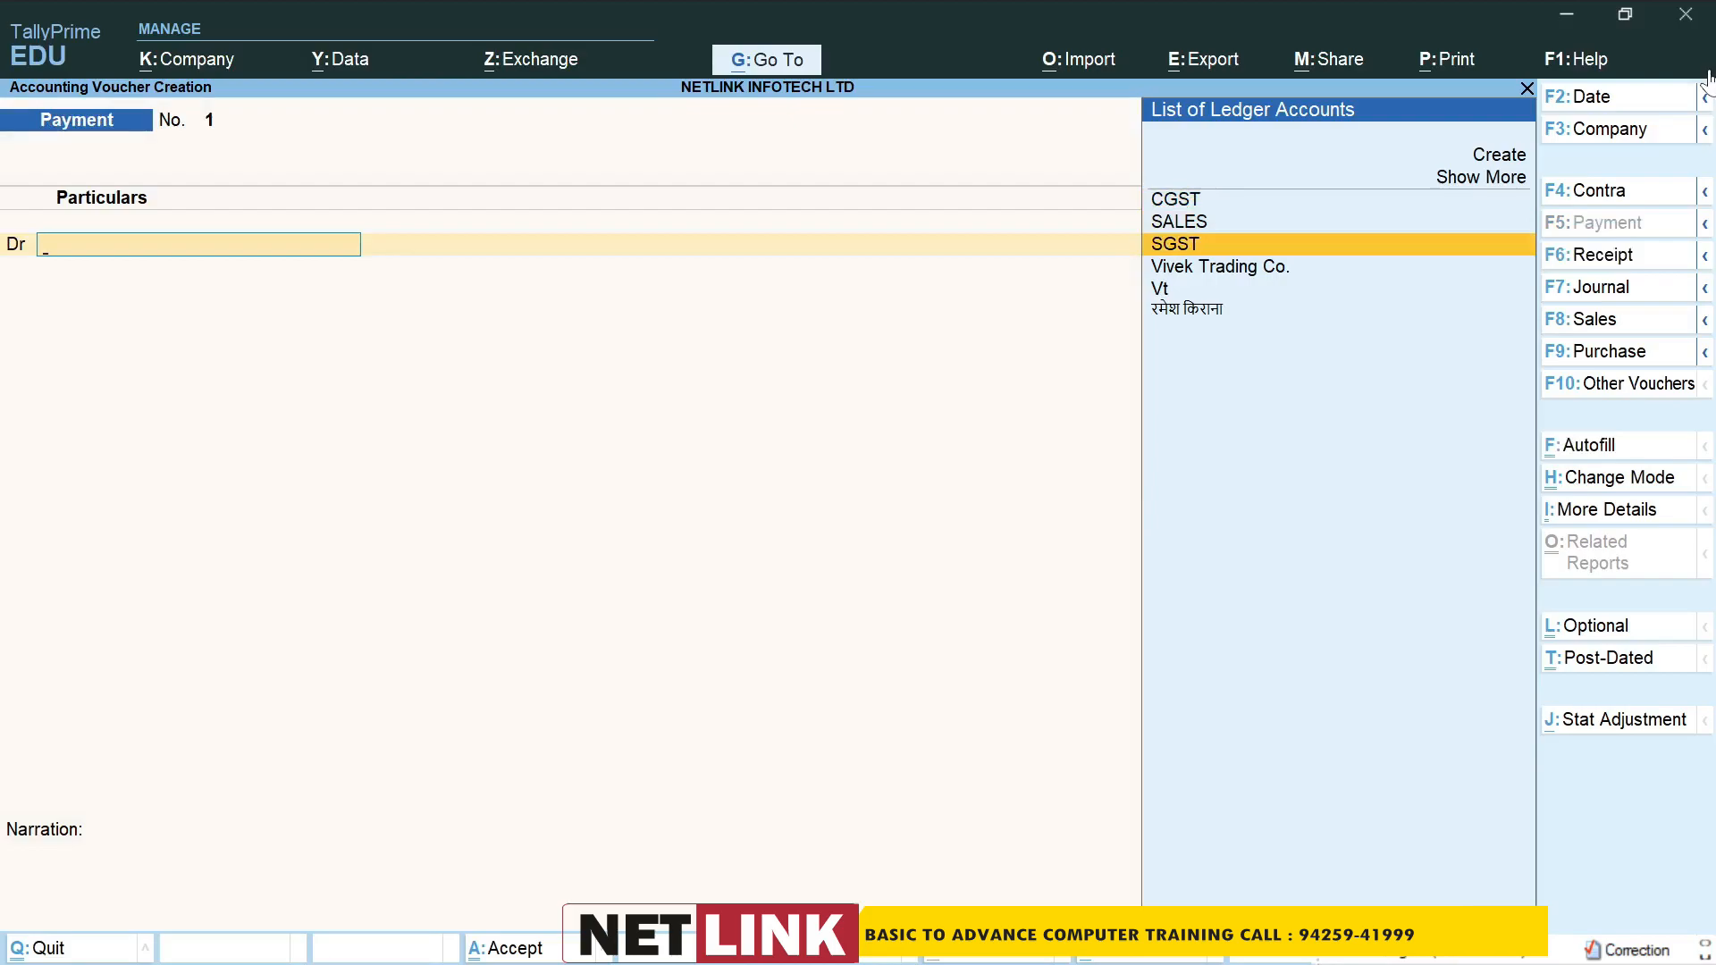
pyautogui.press('Down')
pyautogui.press('Down')
pyautogui.press('Return')
pyautogui.write('250000.00')
pyautogui.press('Return')
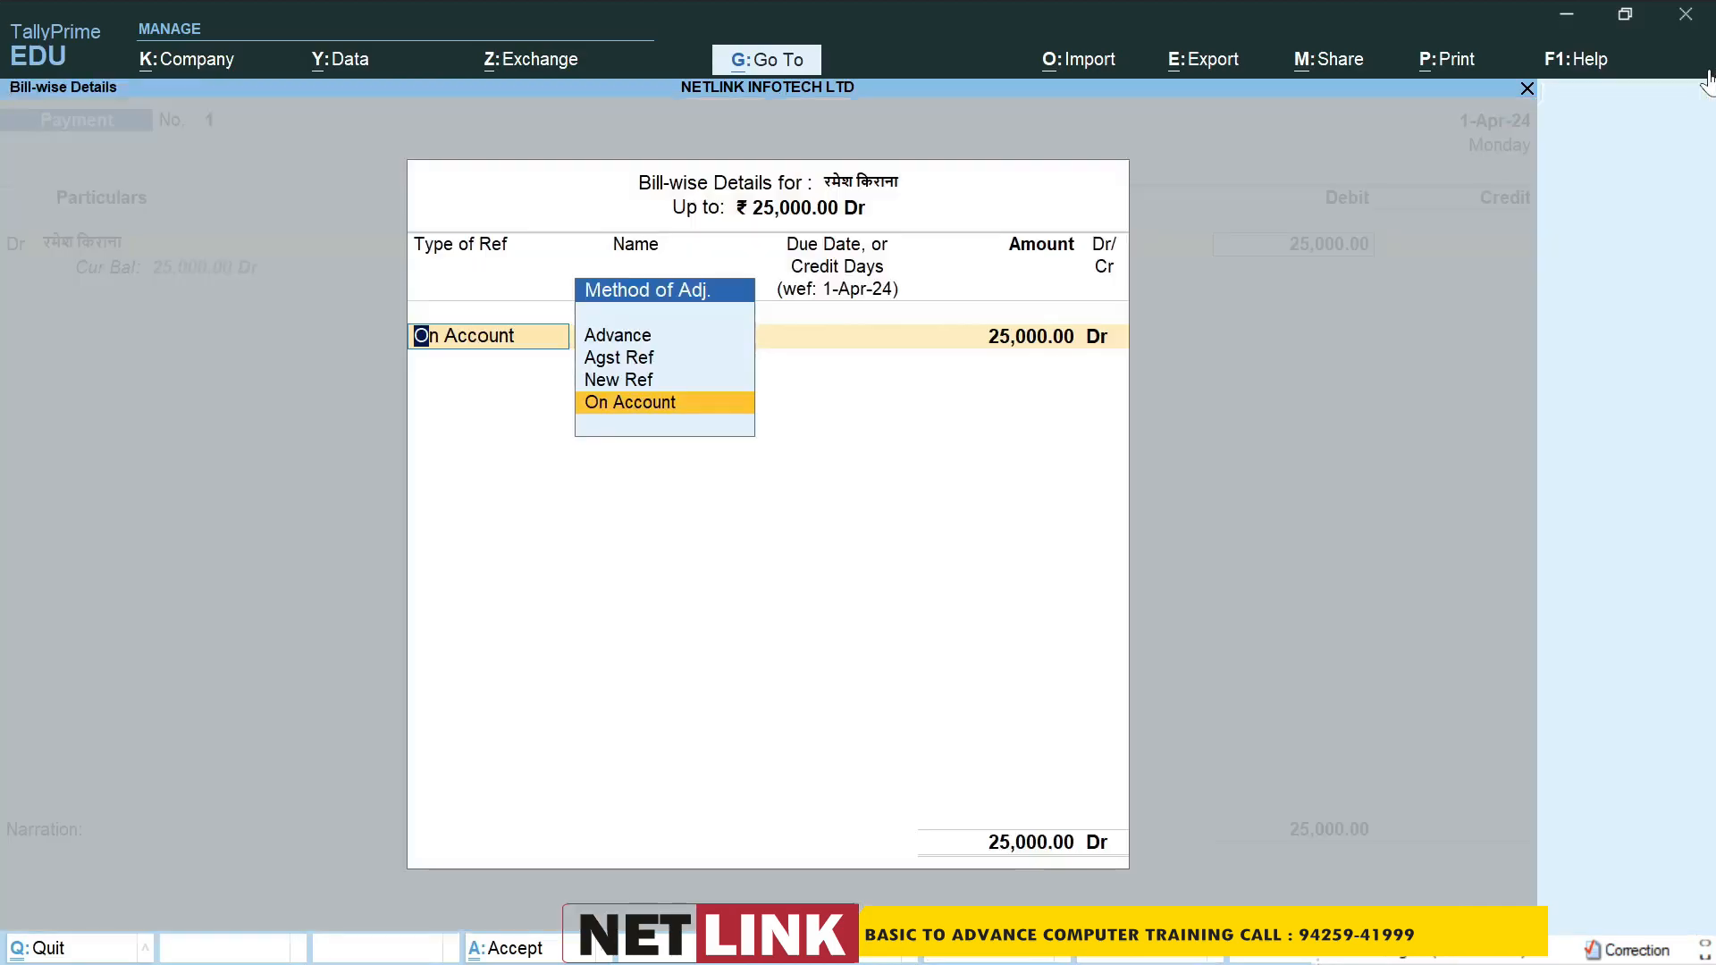
# Allocate the payment On Account, credit Cash for the same amount and save the voucher without narration.
pyautogui.press('Return')
pyautogui.press('Return')
pyautogui.write('ca')
pyautogui.press('Return')
pyautogui.press('Return')
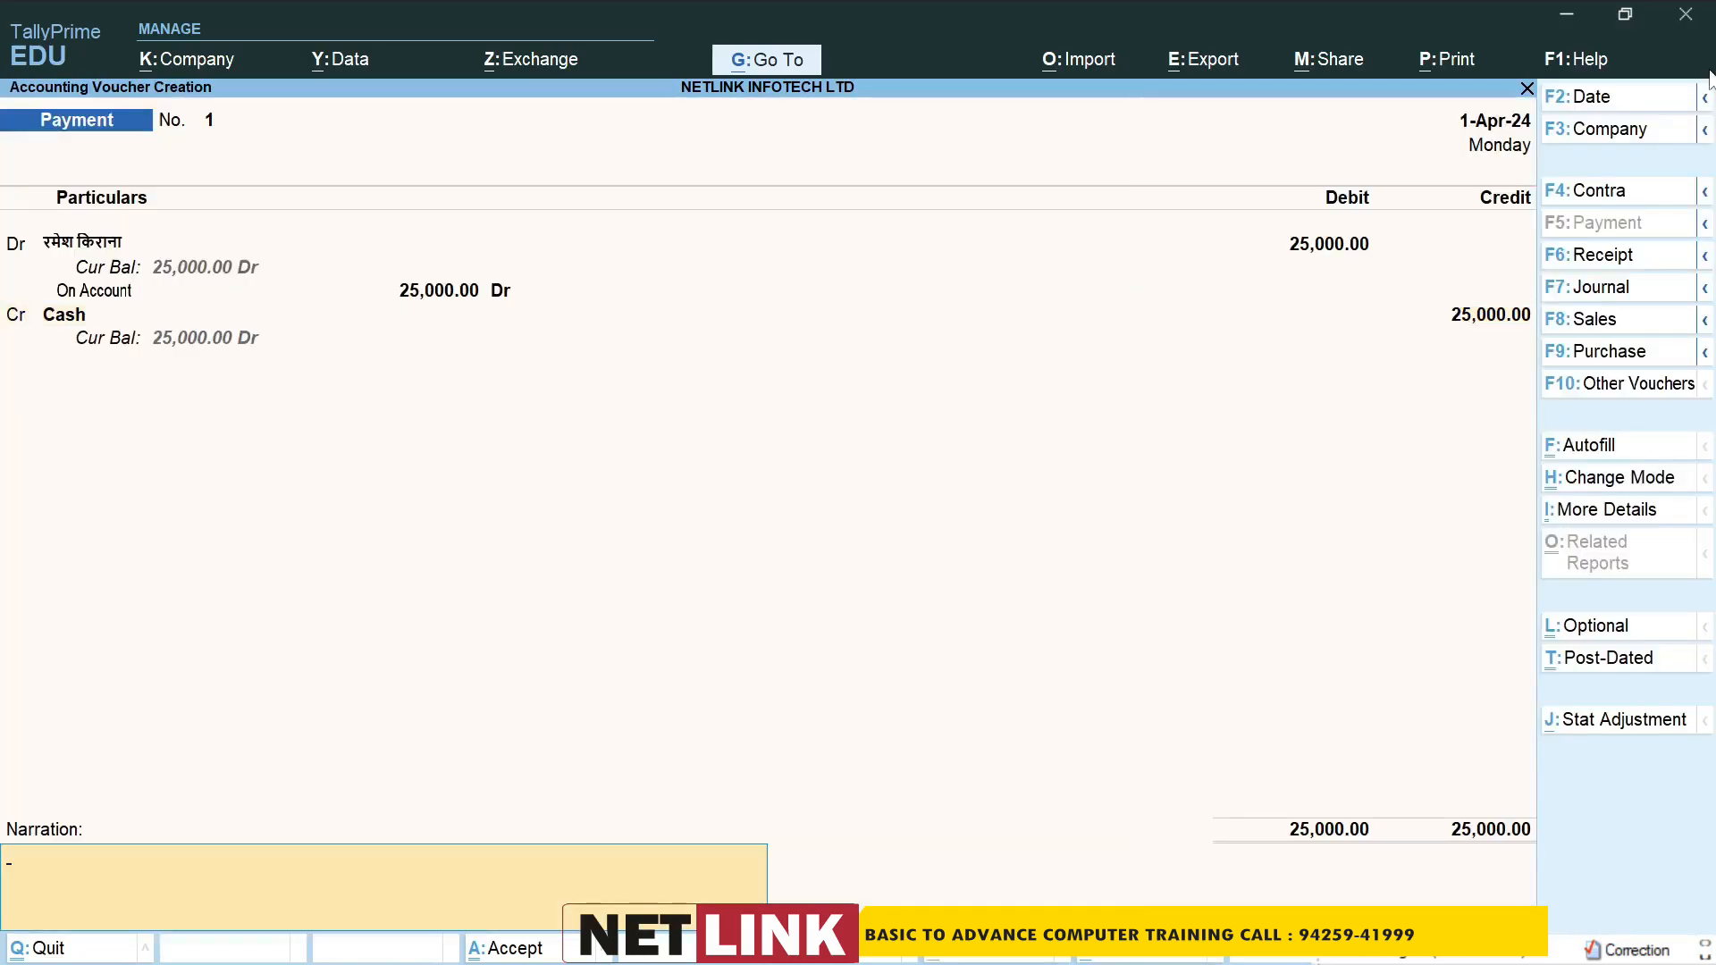
pyautogui.press('Return')
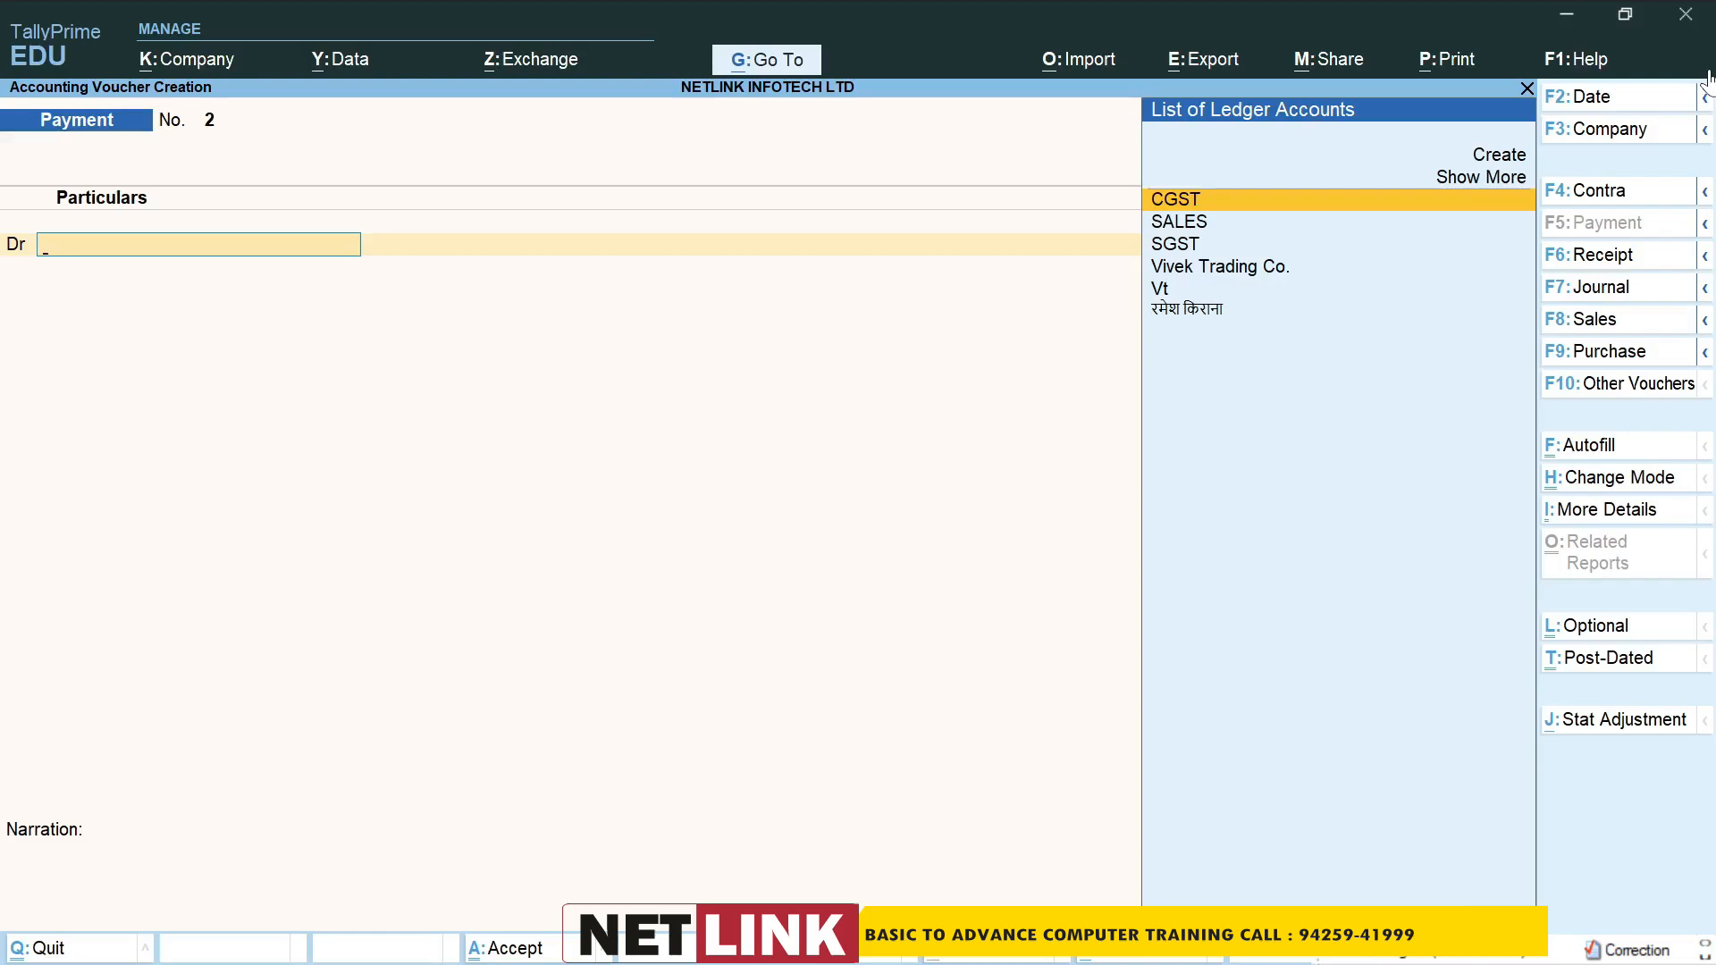
# Leave voucher entry and view the list of ledgers available for alteration.
pyautogui.press('Escape')
pyautogui.press('Escape')
pyautogui.press('Up')
pyautogui.press('Up')
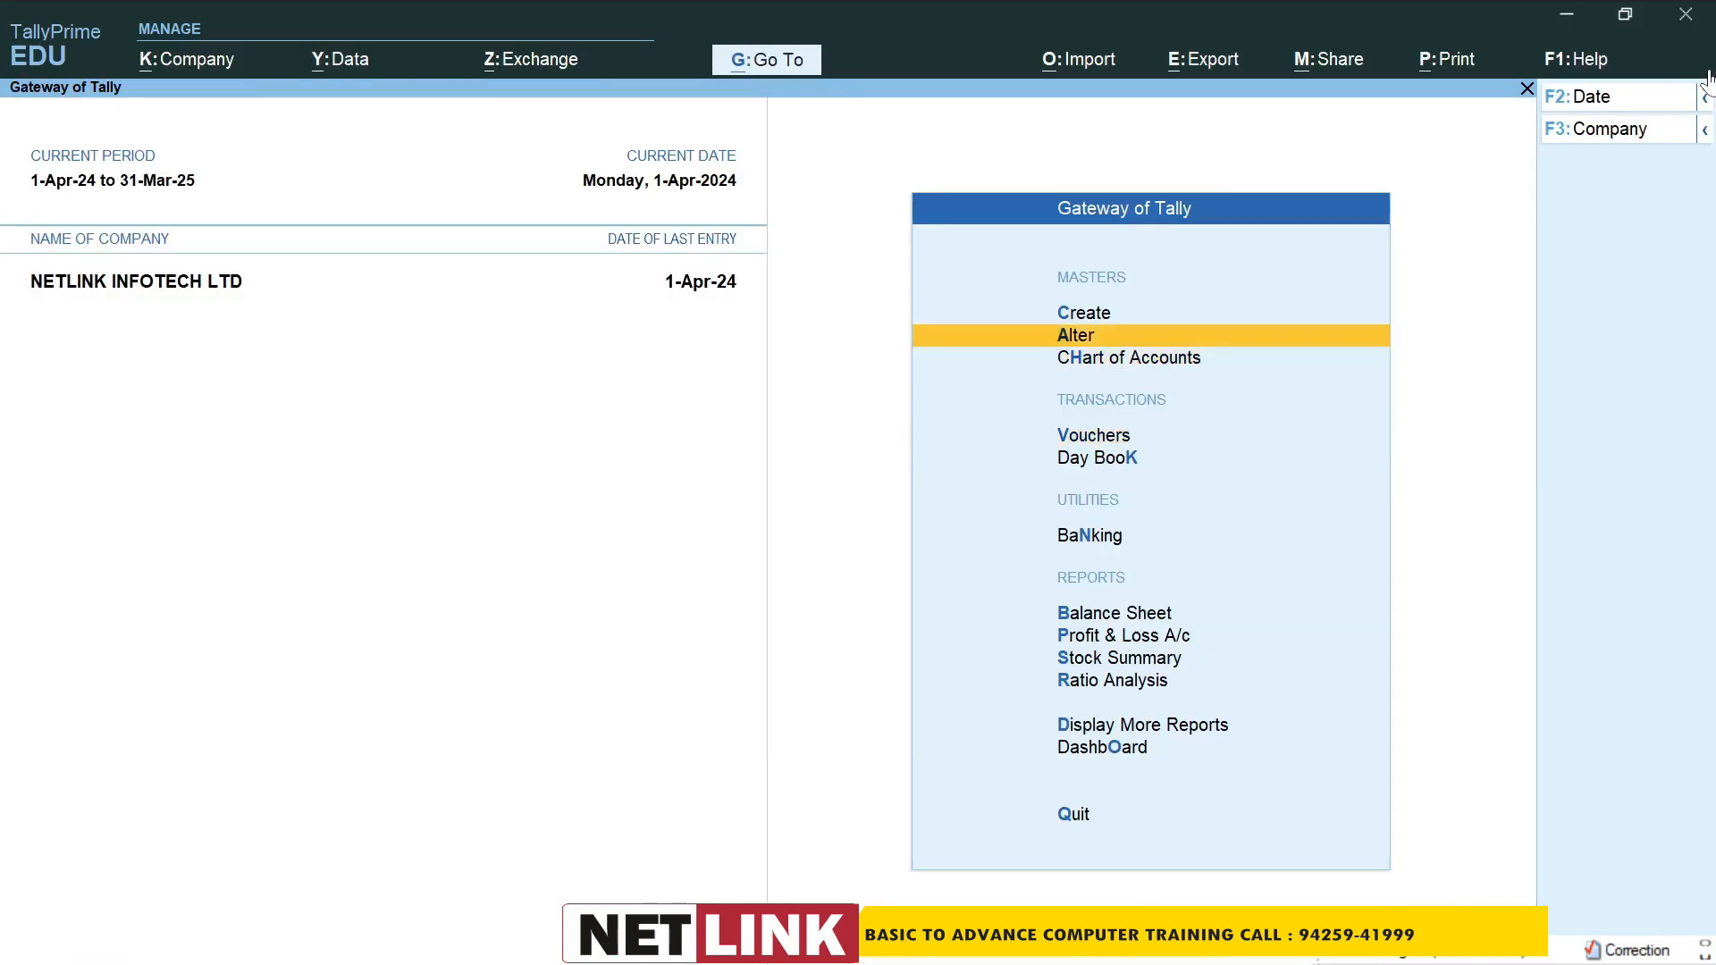
pyautogui.press('Return')
pyautogui.press('Down')
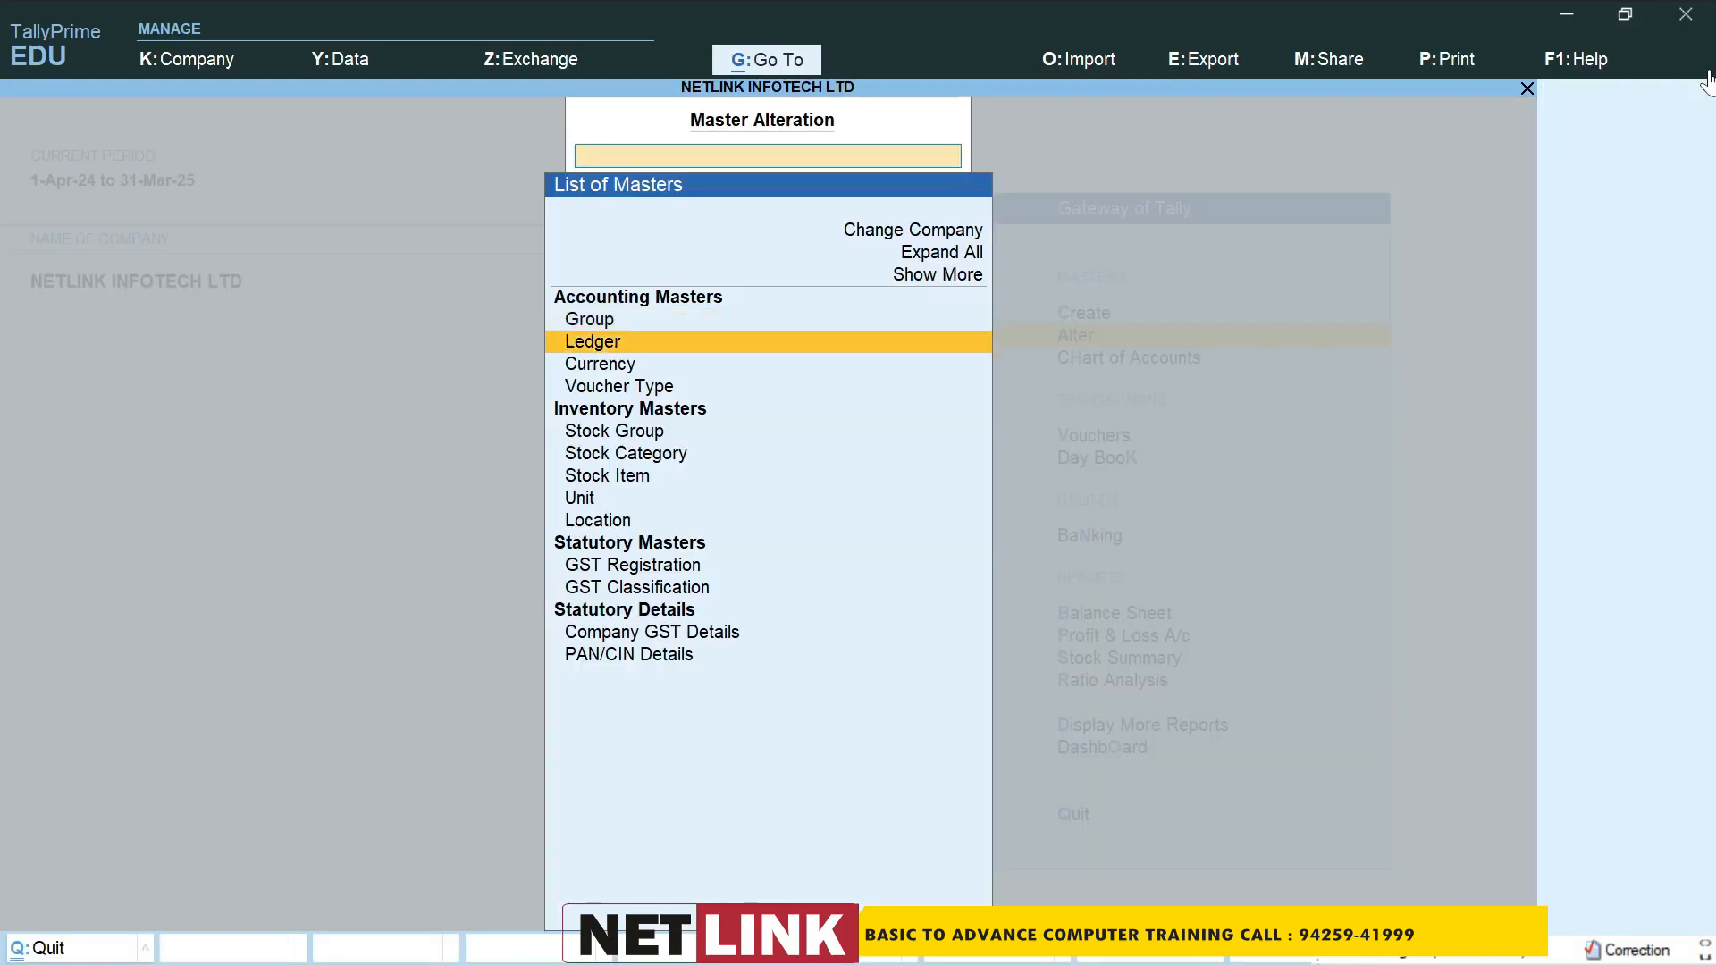
pyautogui.press('Return')
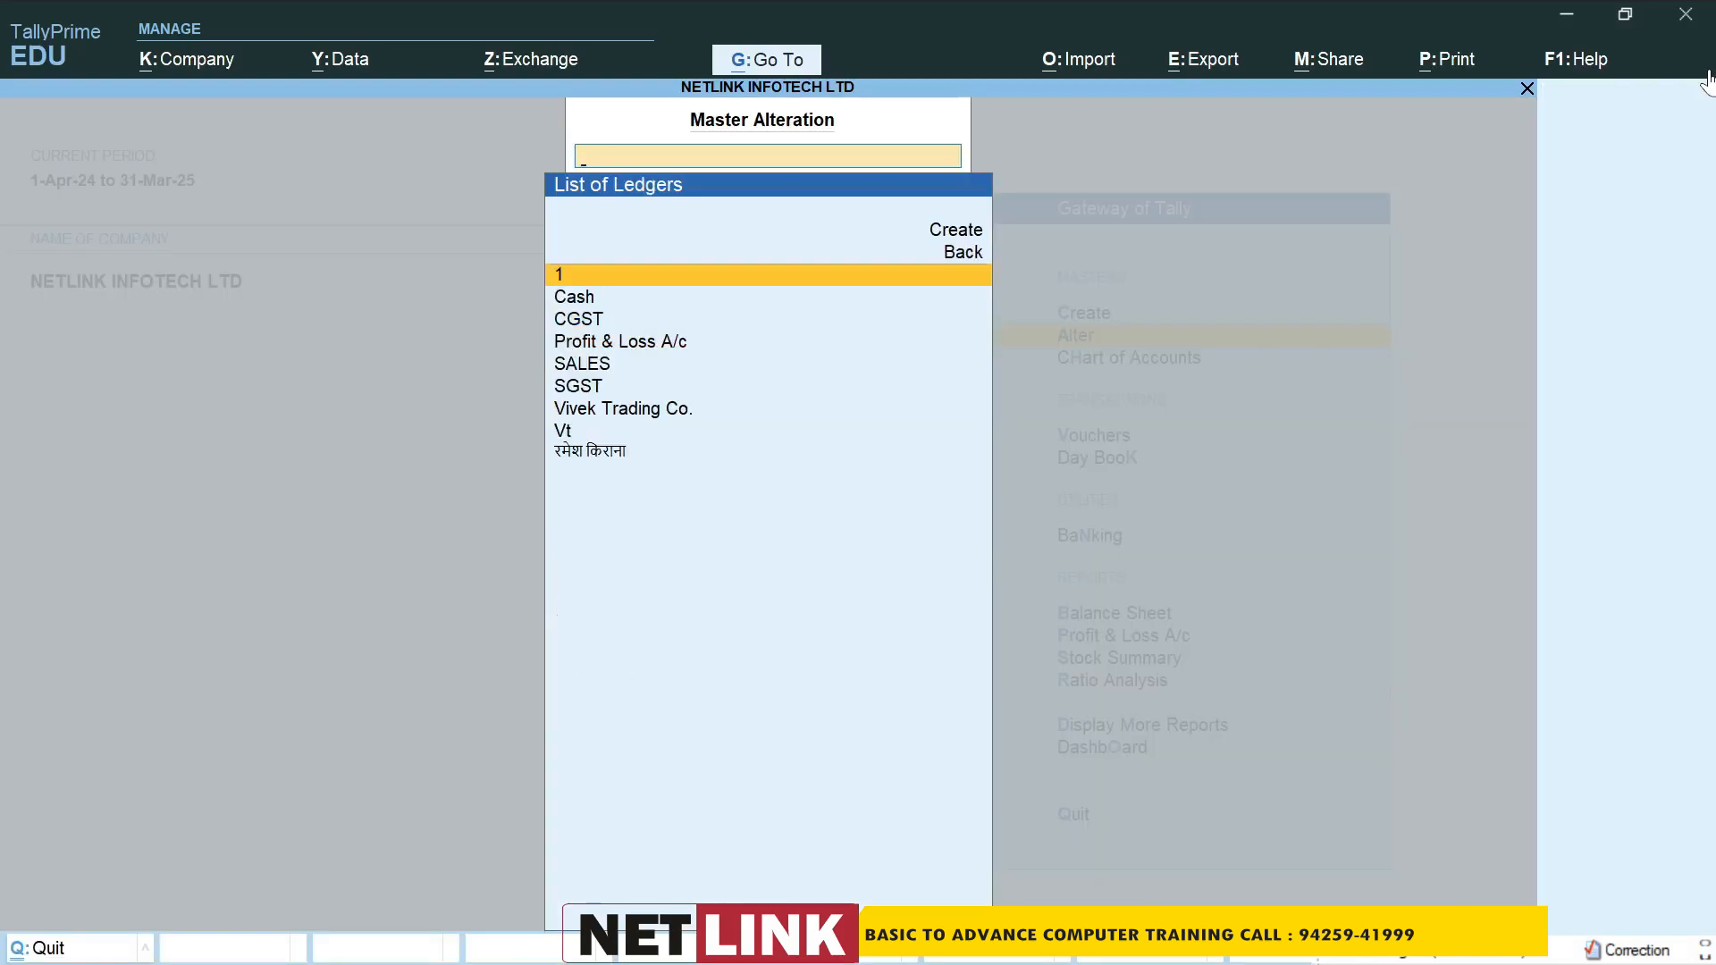
pyautogui.press('Escape')
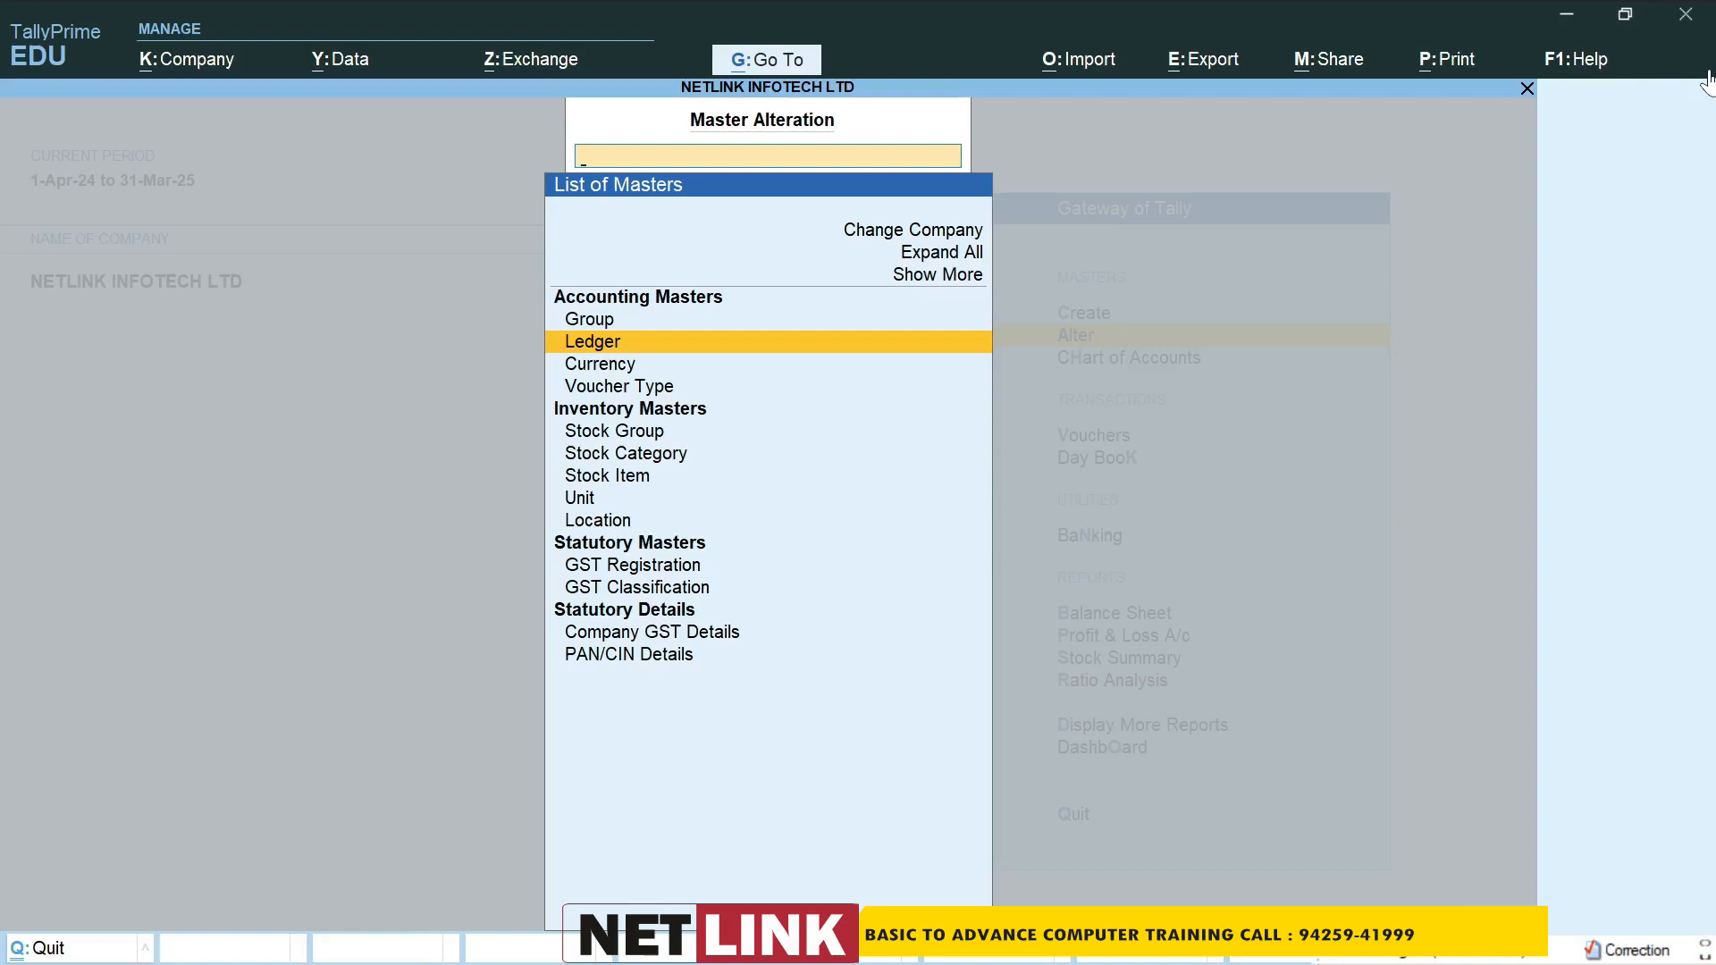
# Open the creation form for a new stock item from the stock item alteration list.
pyautogui.press('Down')
pyautogui.press('Down')
pyautogui.press('Down')
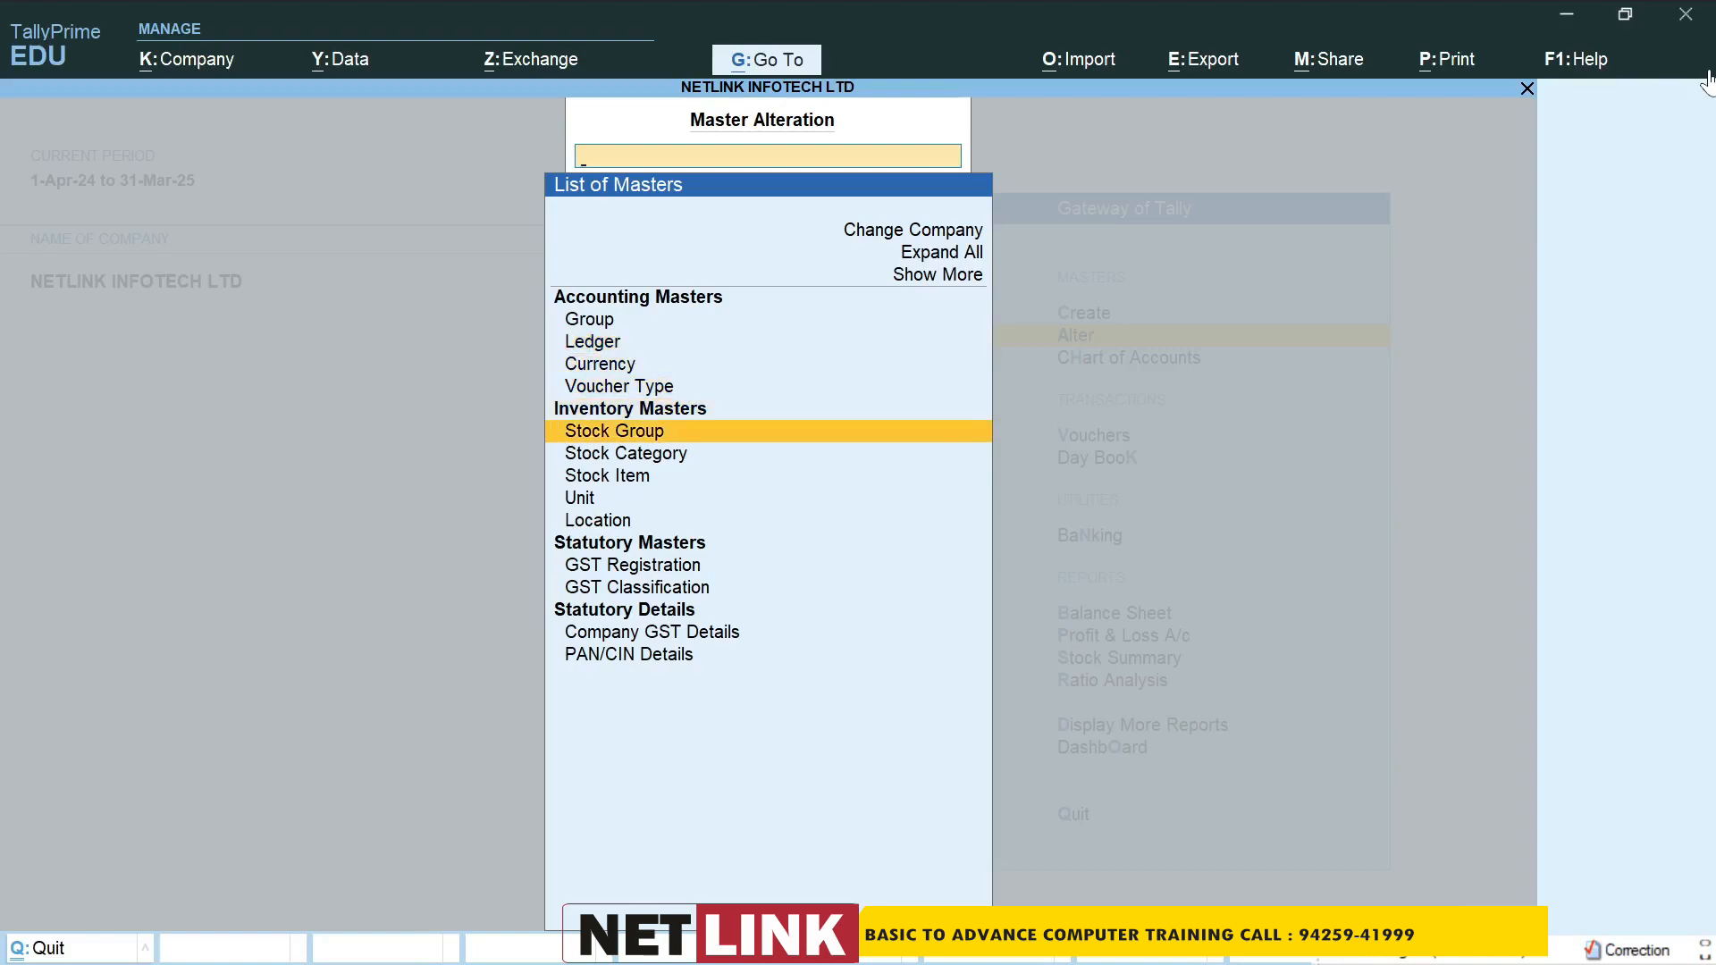
pyautogui.press('Down')
pyautogui.press('Down')
pyautogui.press('Return')
pyautogui.press('Up')
pyautogui.press('Up')
pyautogui.press('Return')
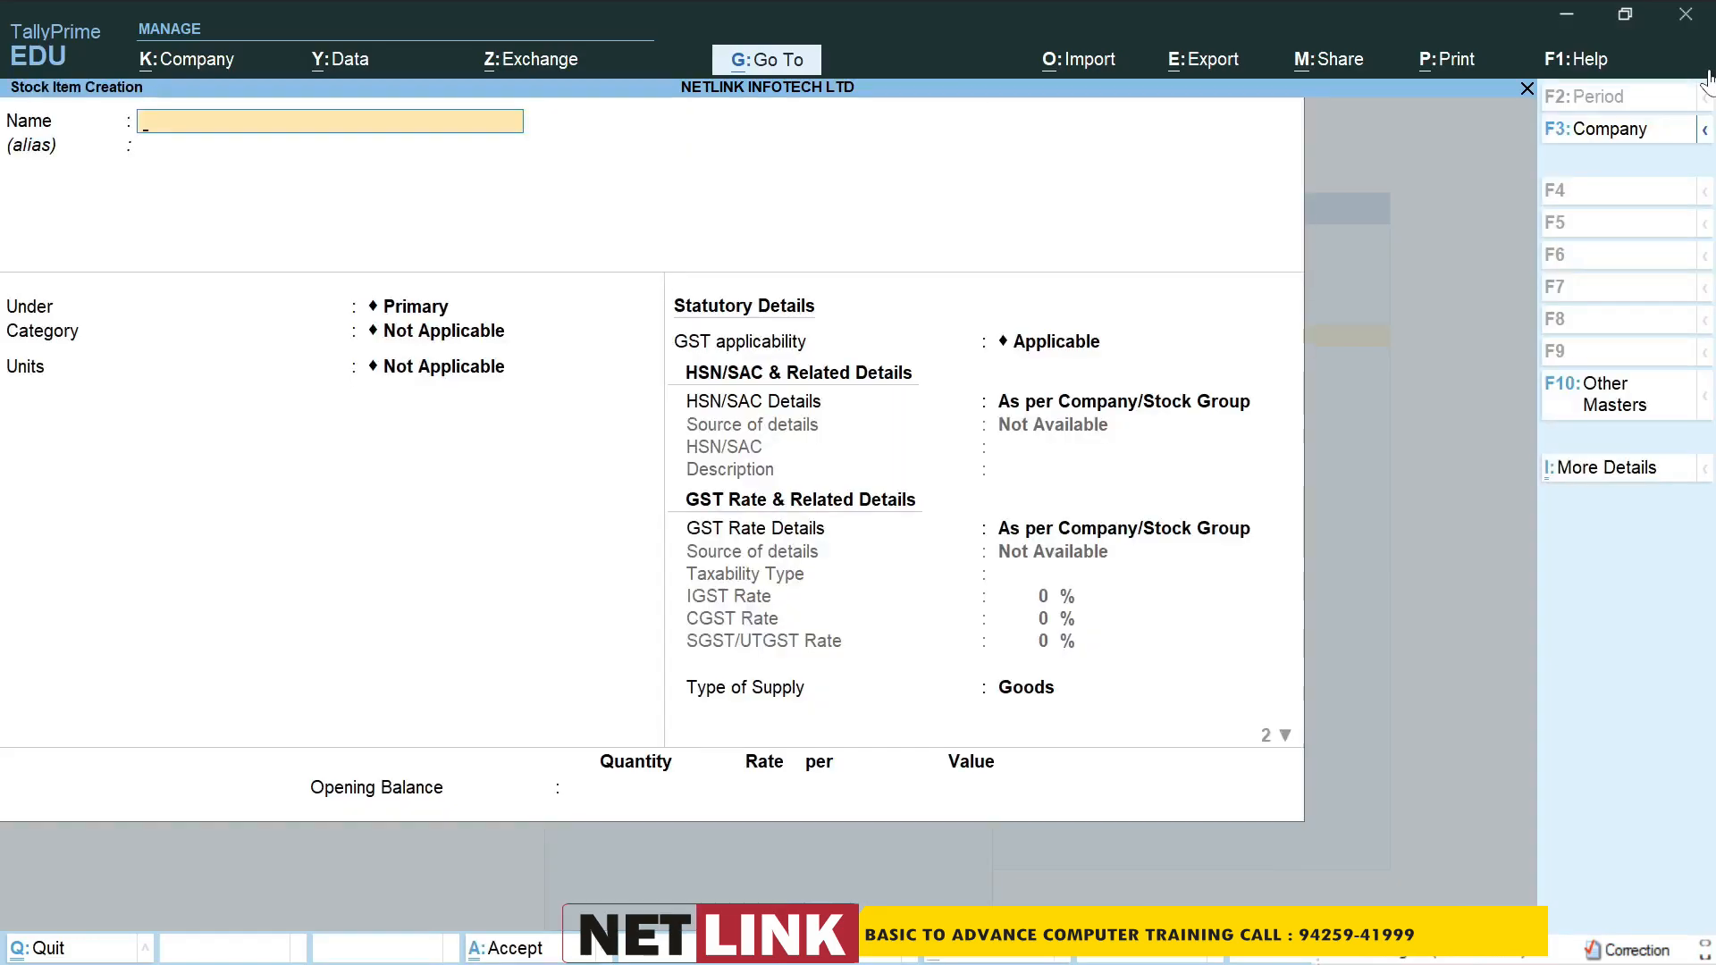
# Name the new stock item Lg42" Hd Tv and give it the alias 42.
pyautogui.write('Lg42" Hd Tv')
pyautogui.press('Return')
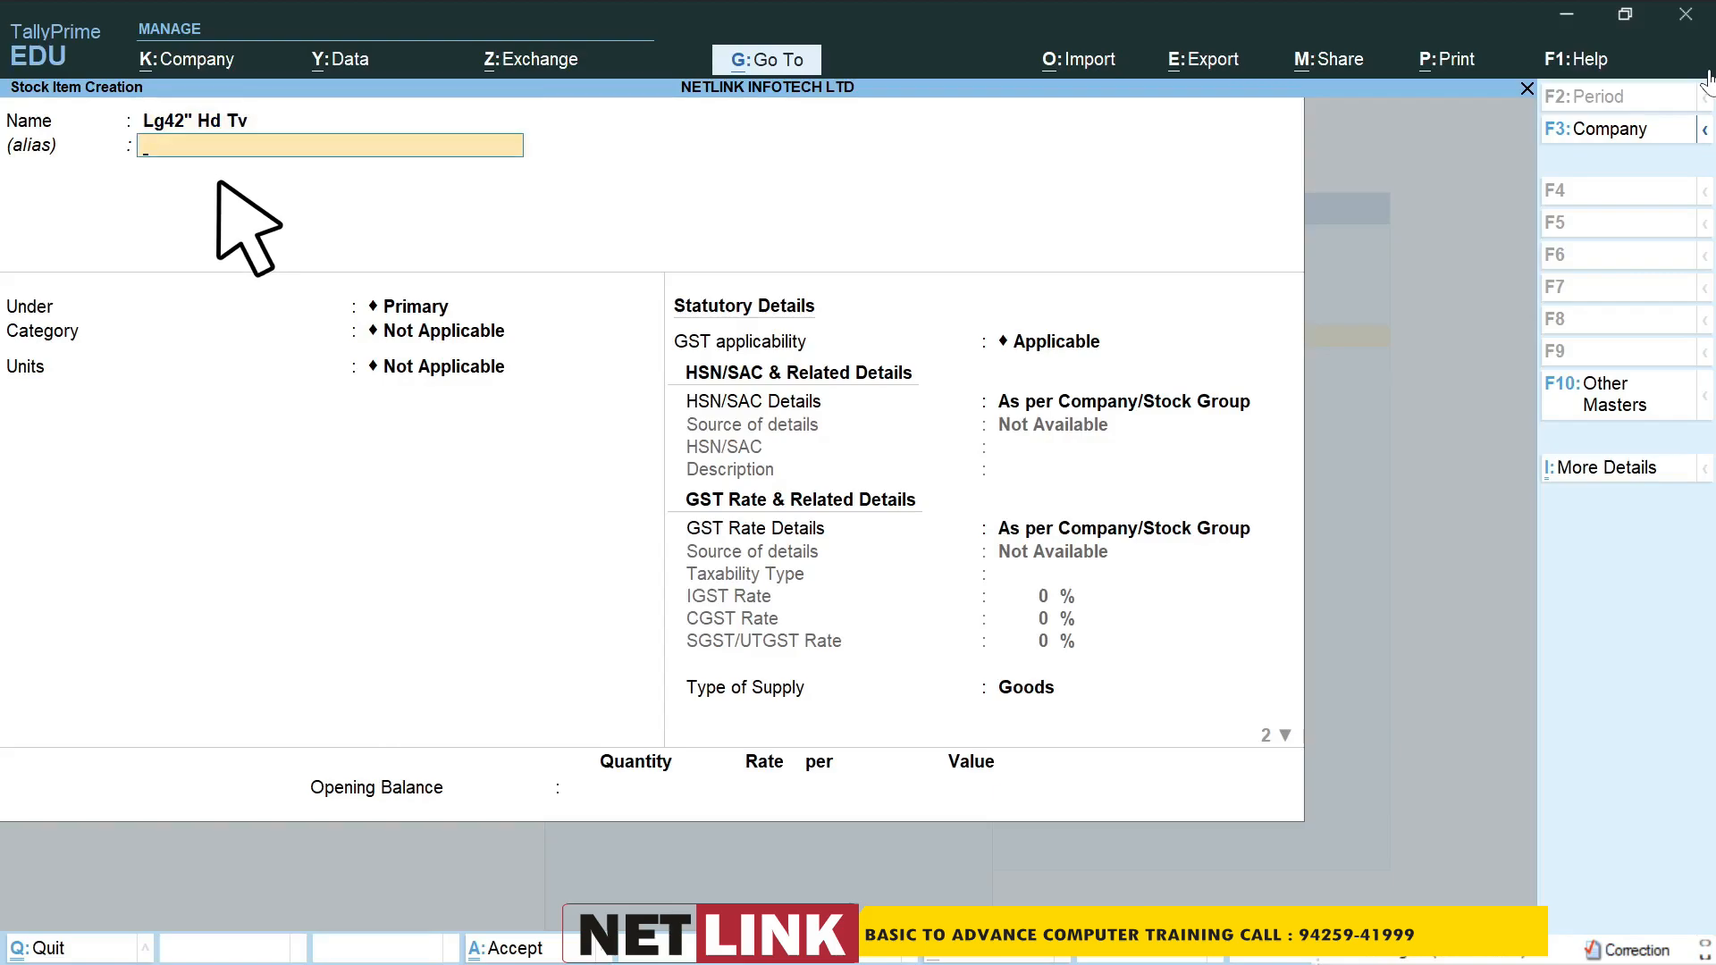
pyautogui.write('42')
pyautogui.press('Return')
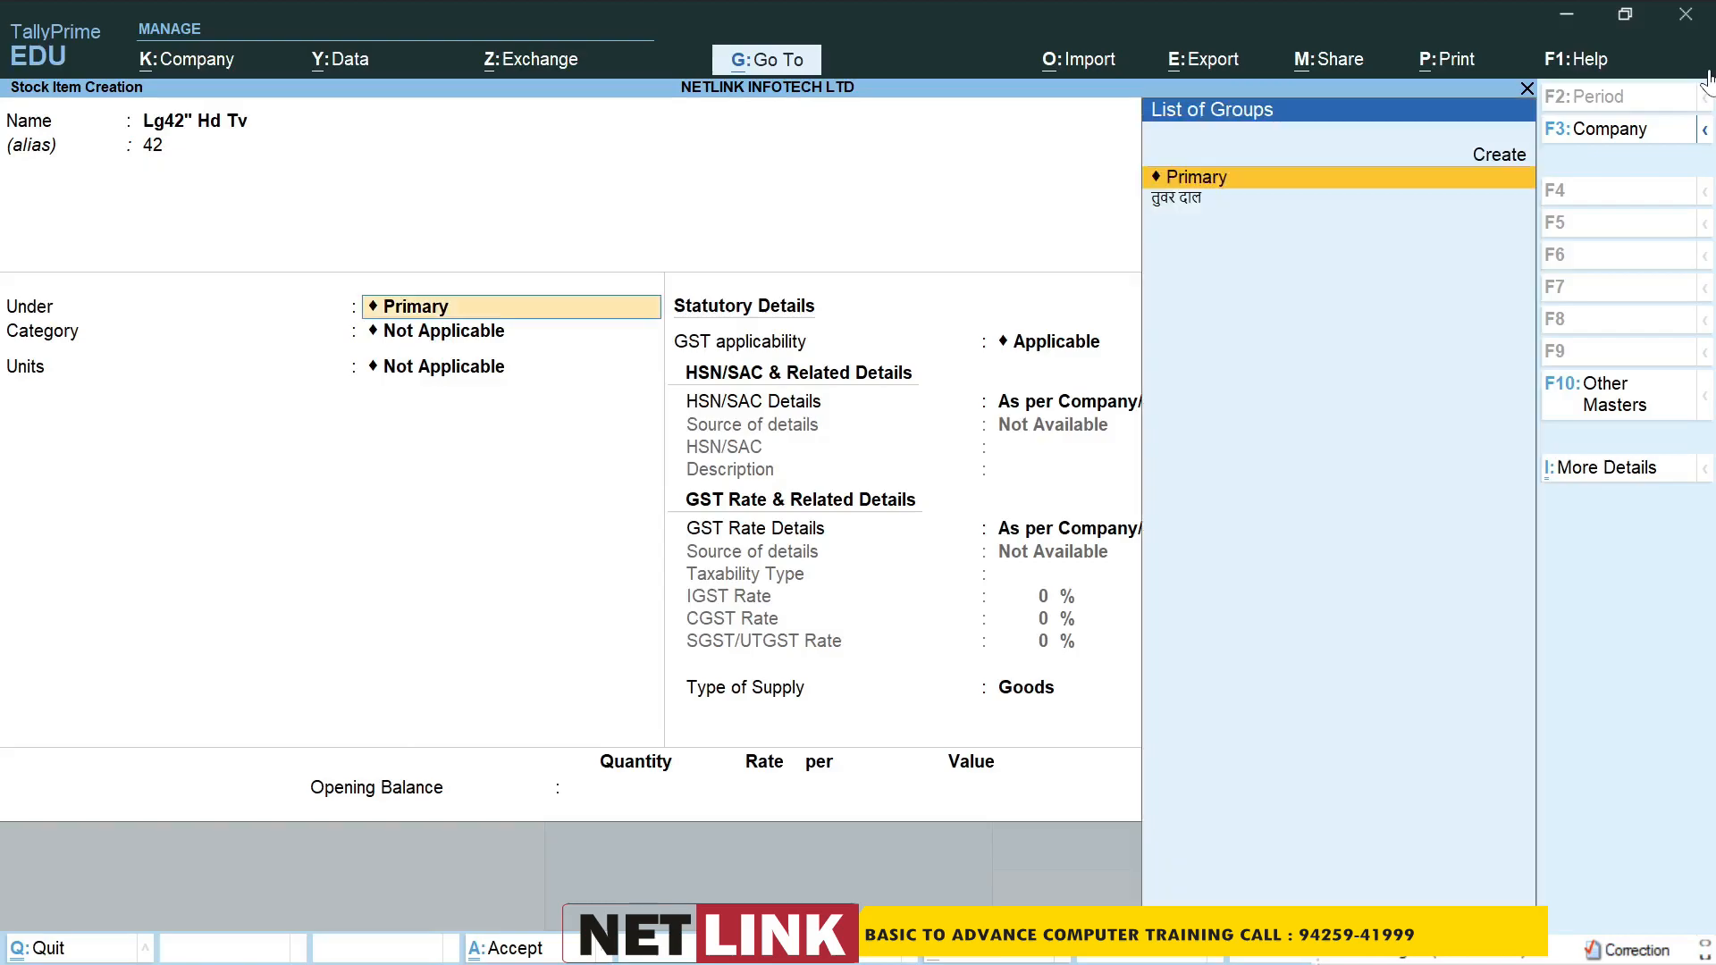
# Create a stock group Tv under Primary for the item and leave its category Not Applicable.
pyautogui.hotkey('alt', 'c')
pyautogui.write('Tv')
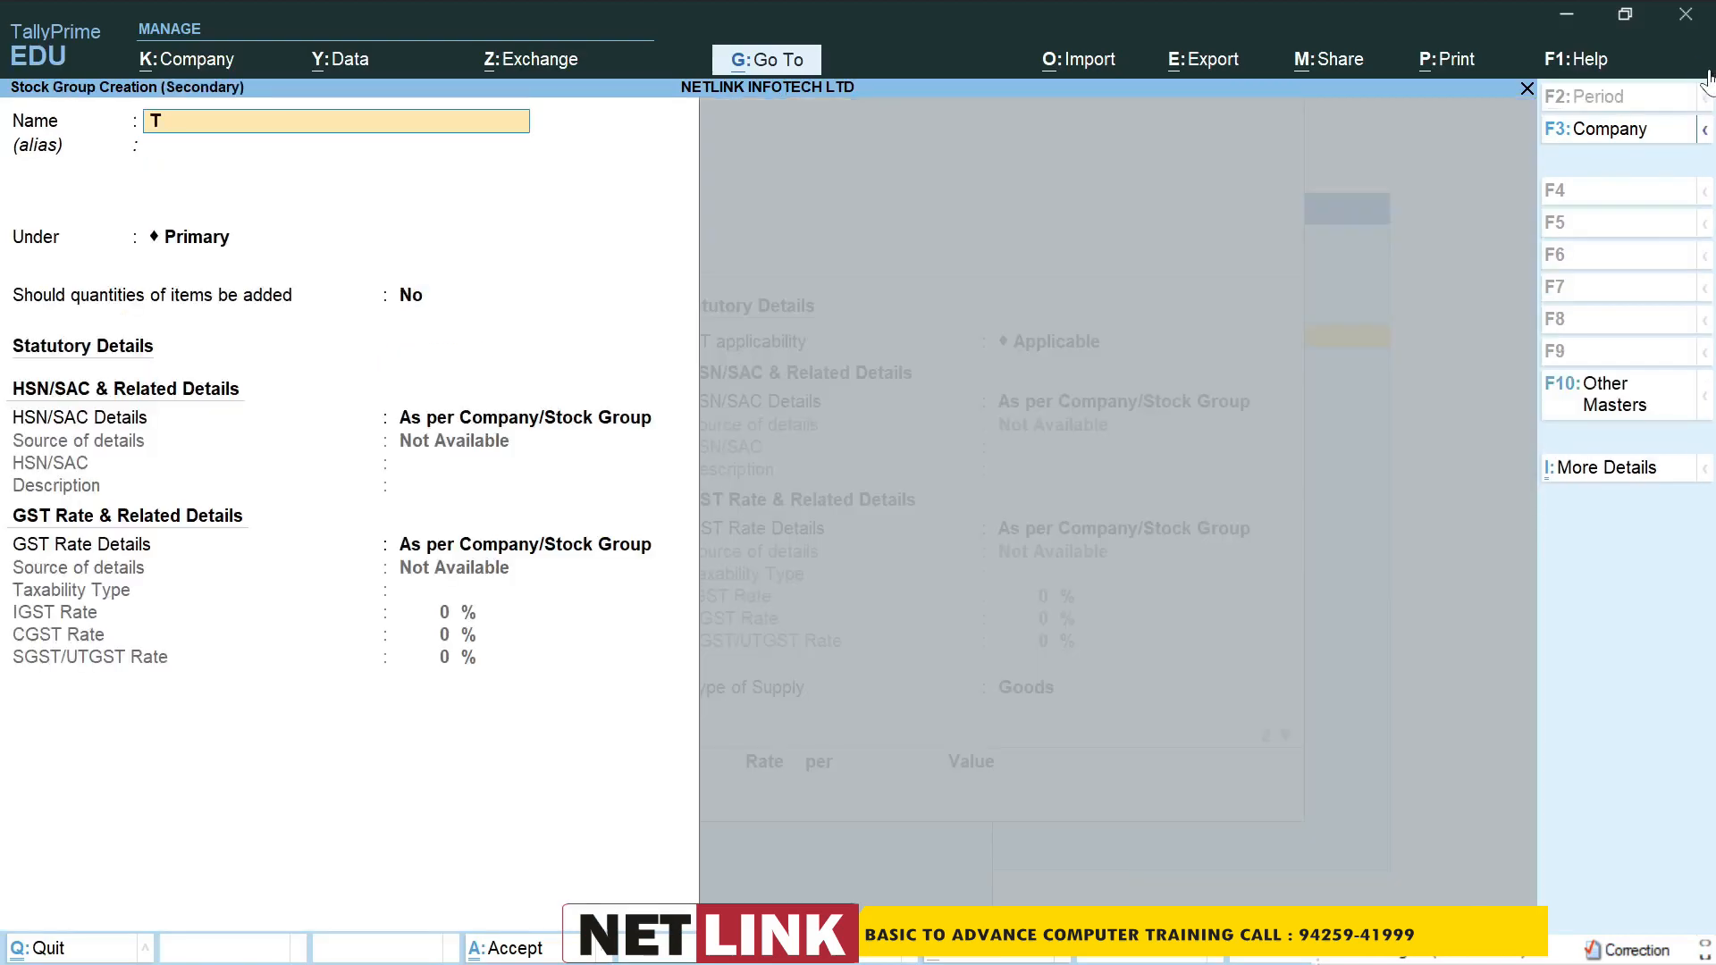
pyautogui.press('Return')
pyautogui.press('Return')
pyautogui.press('Return')
pyautogui.press('Return')
pyautogui.press('Return')
pyautogui.press('Return')
pyautogui.press('Return')
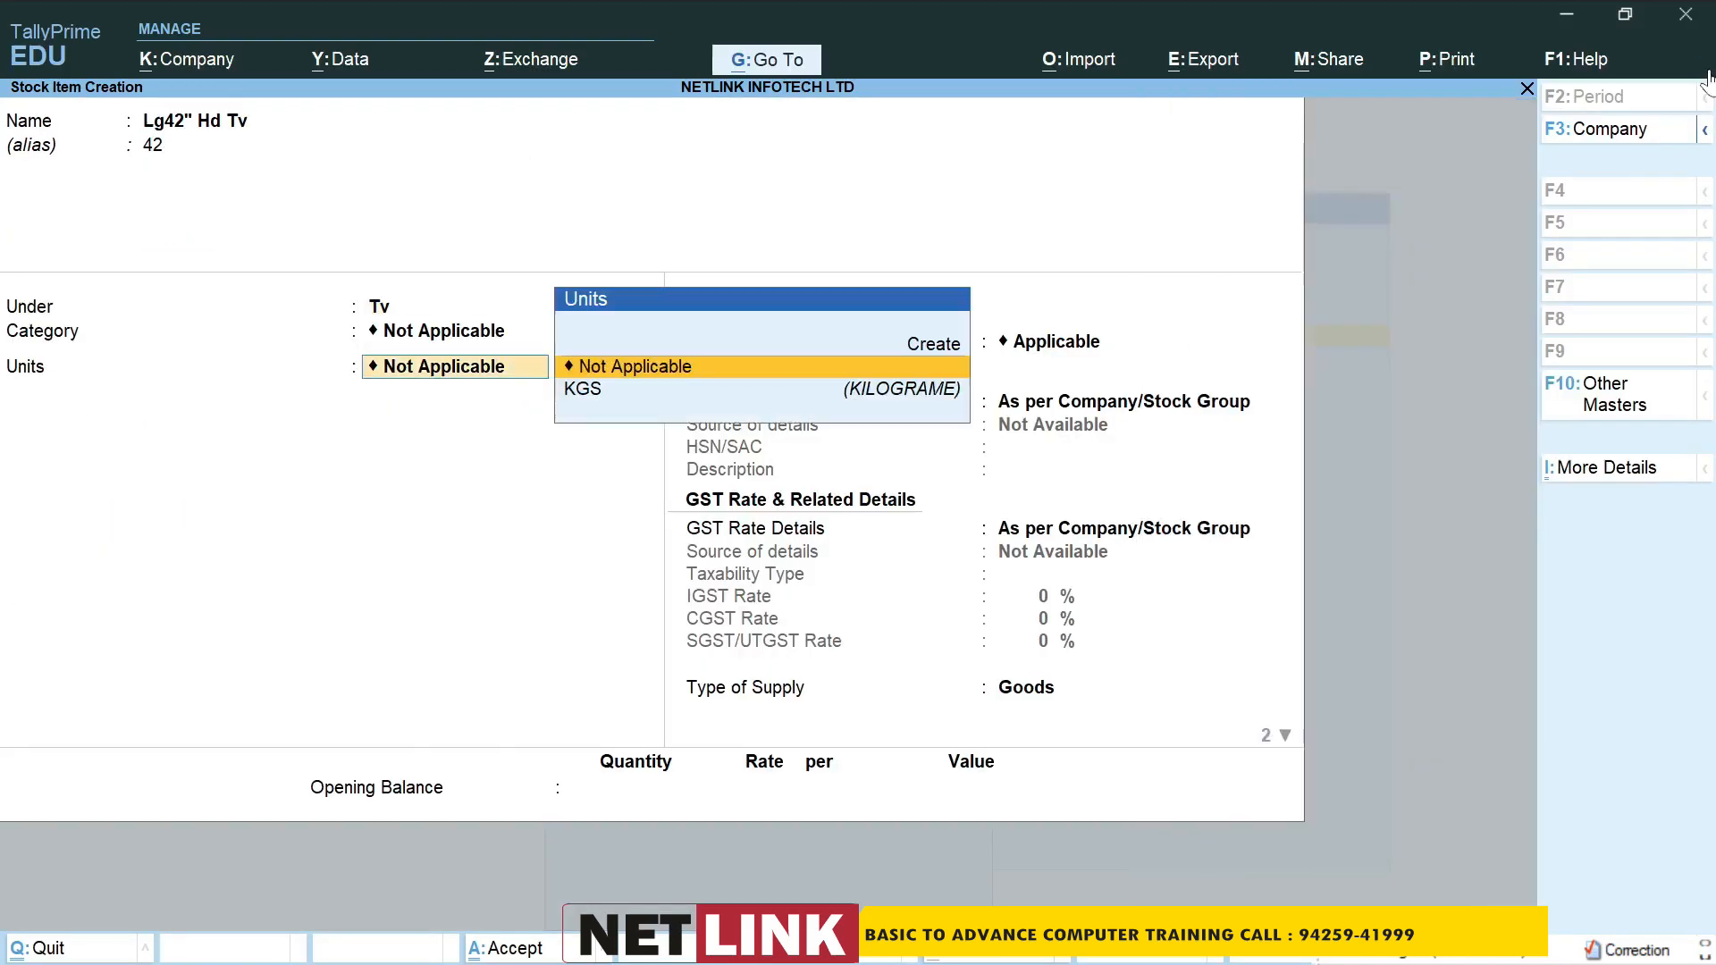
# Create a simple unit with symbol pcs, formal name Pieces and 0 decimal places for the stock item.
pyautogui.hotkey('alt', 'c')
pyautogui.write('pcs')
pyautogui.press('Return')
pyautogui.write('Pieces')
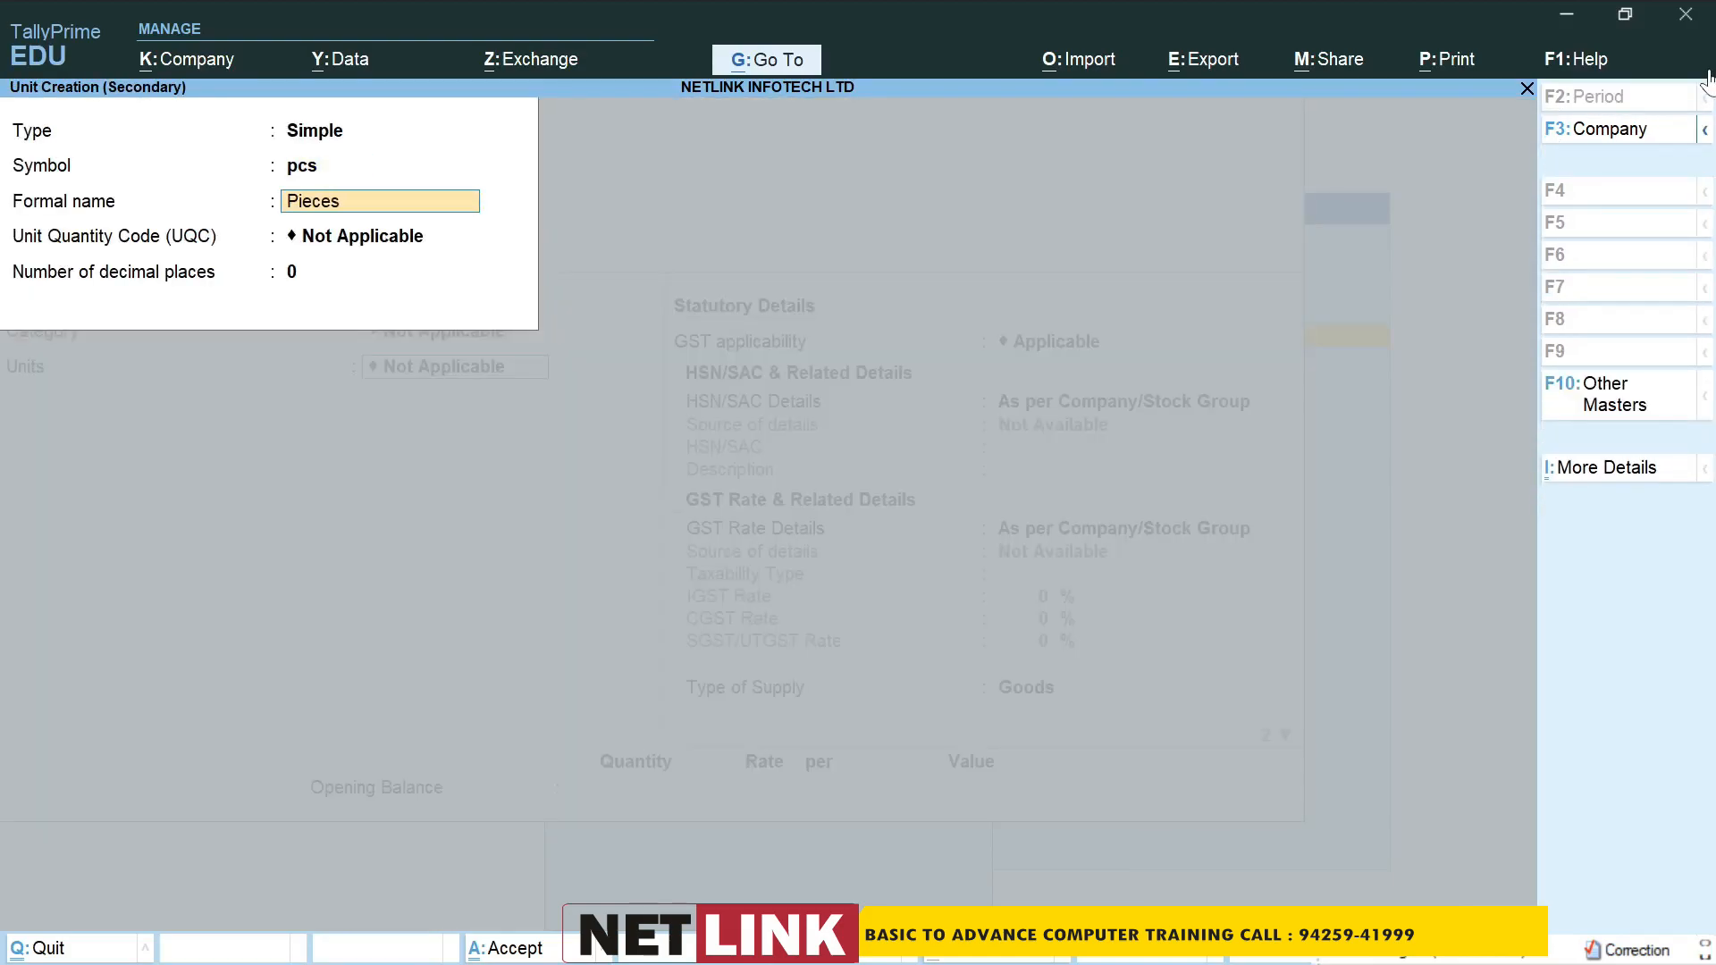
pyautogui.press('Return')
pyautogui.press('Return')
pyautogui.press('Return')
pyautogui.press('Return')
# Keep the default GST and HSN/SAC details, leave the opening balance empty and save the stock item.
pyautogui.press('Return')
pyautogui.press('Return')
pyautogui.press('Return')
pyautogui.press('Return')
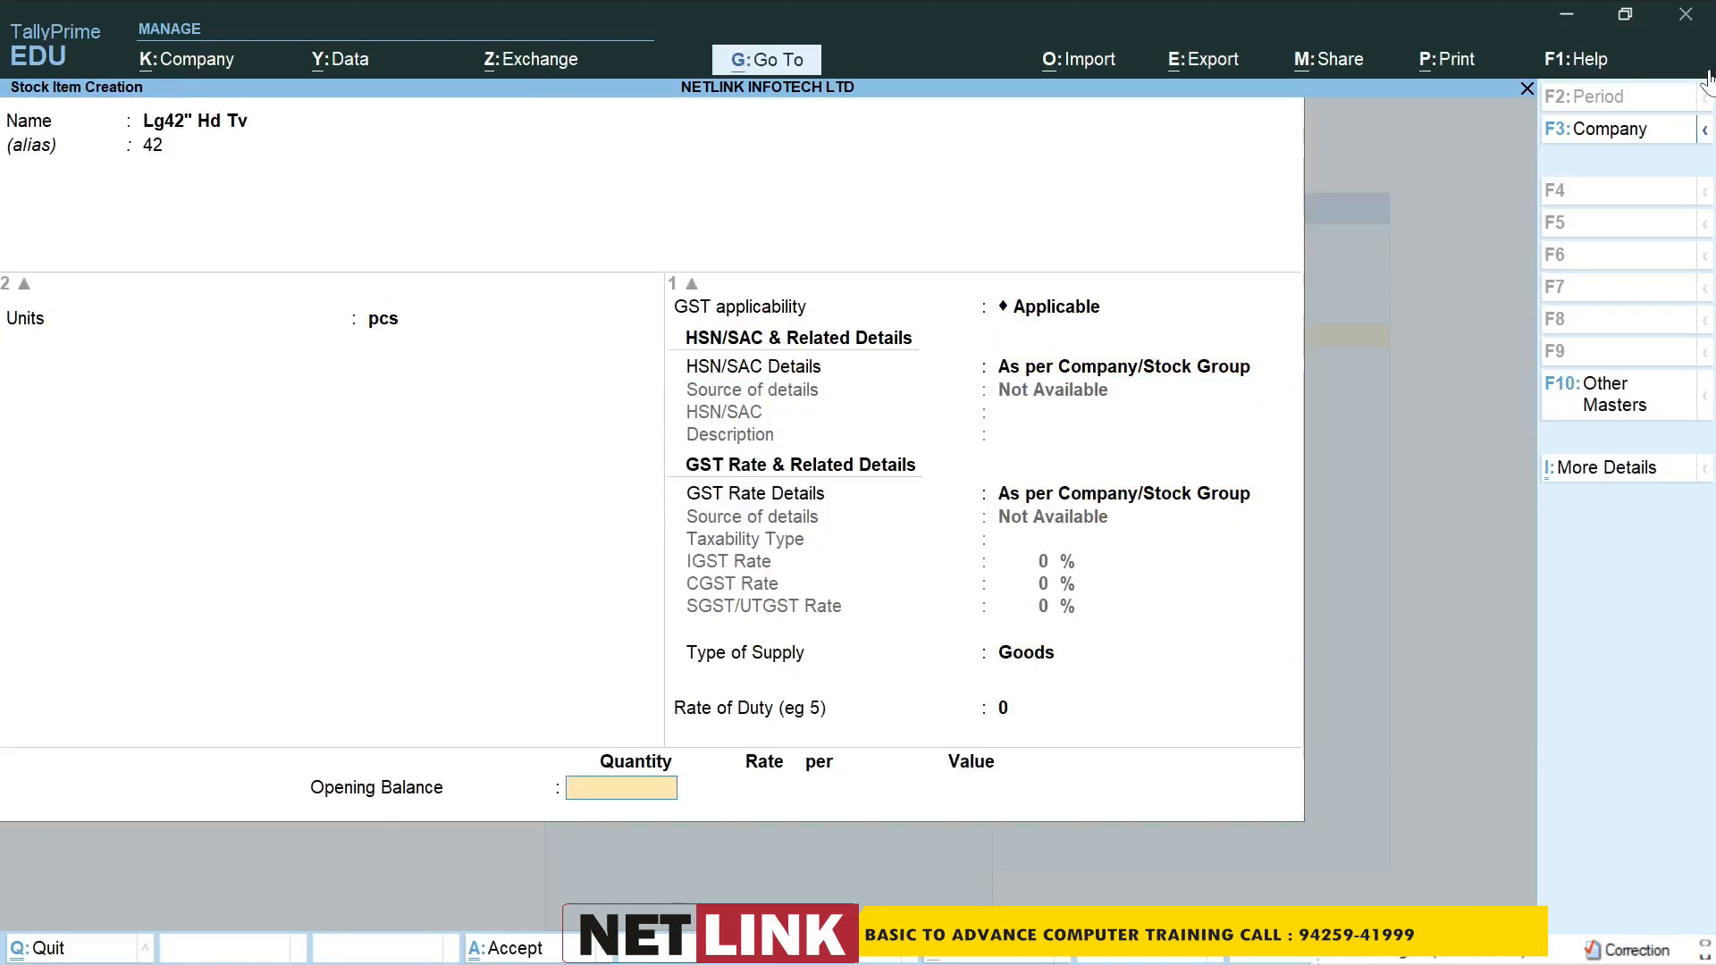
pyautogui.press('Return')
# Quit stock item creation and open voucher entry from the Gateway of Tally.
pyautogui.press('Escape')
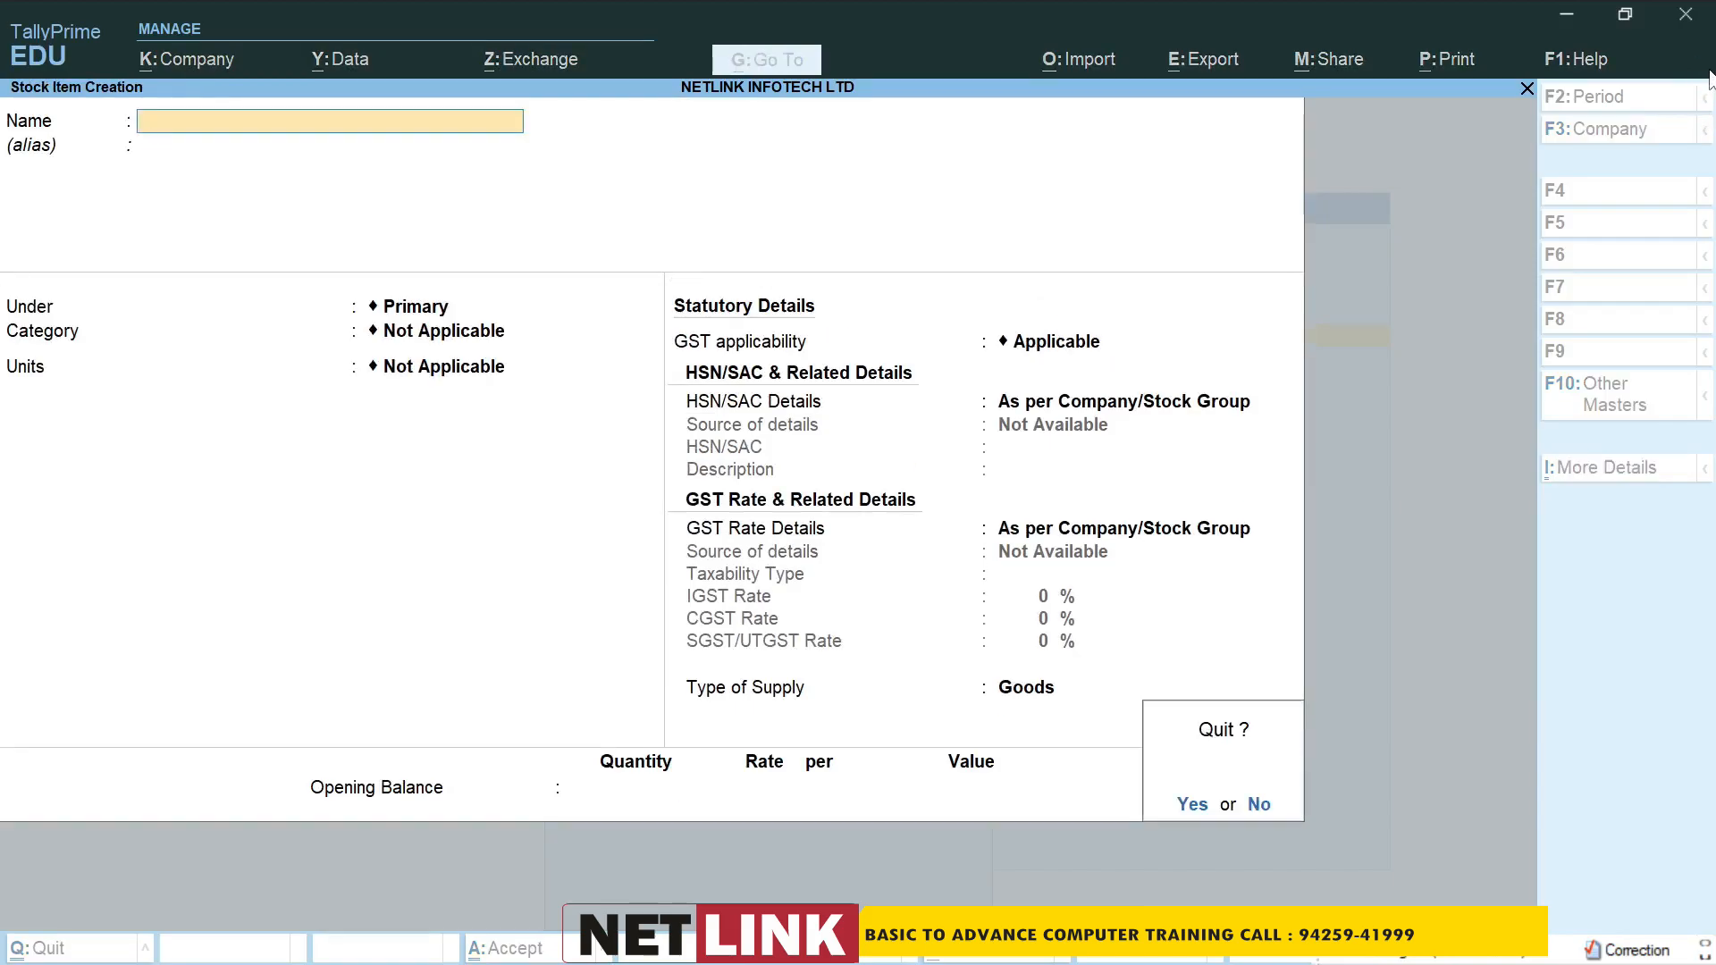
pyautogui.press('y')
pyautogui.press('Escape')
pyautogui.press('Escape')
pyautogui.press('n')
pyautogui.press('Down')
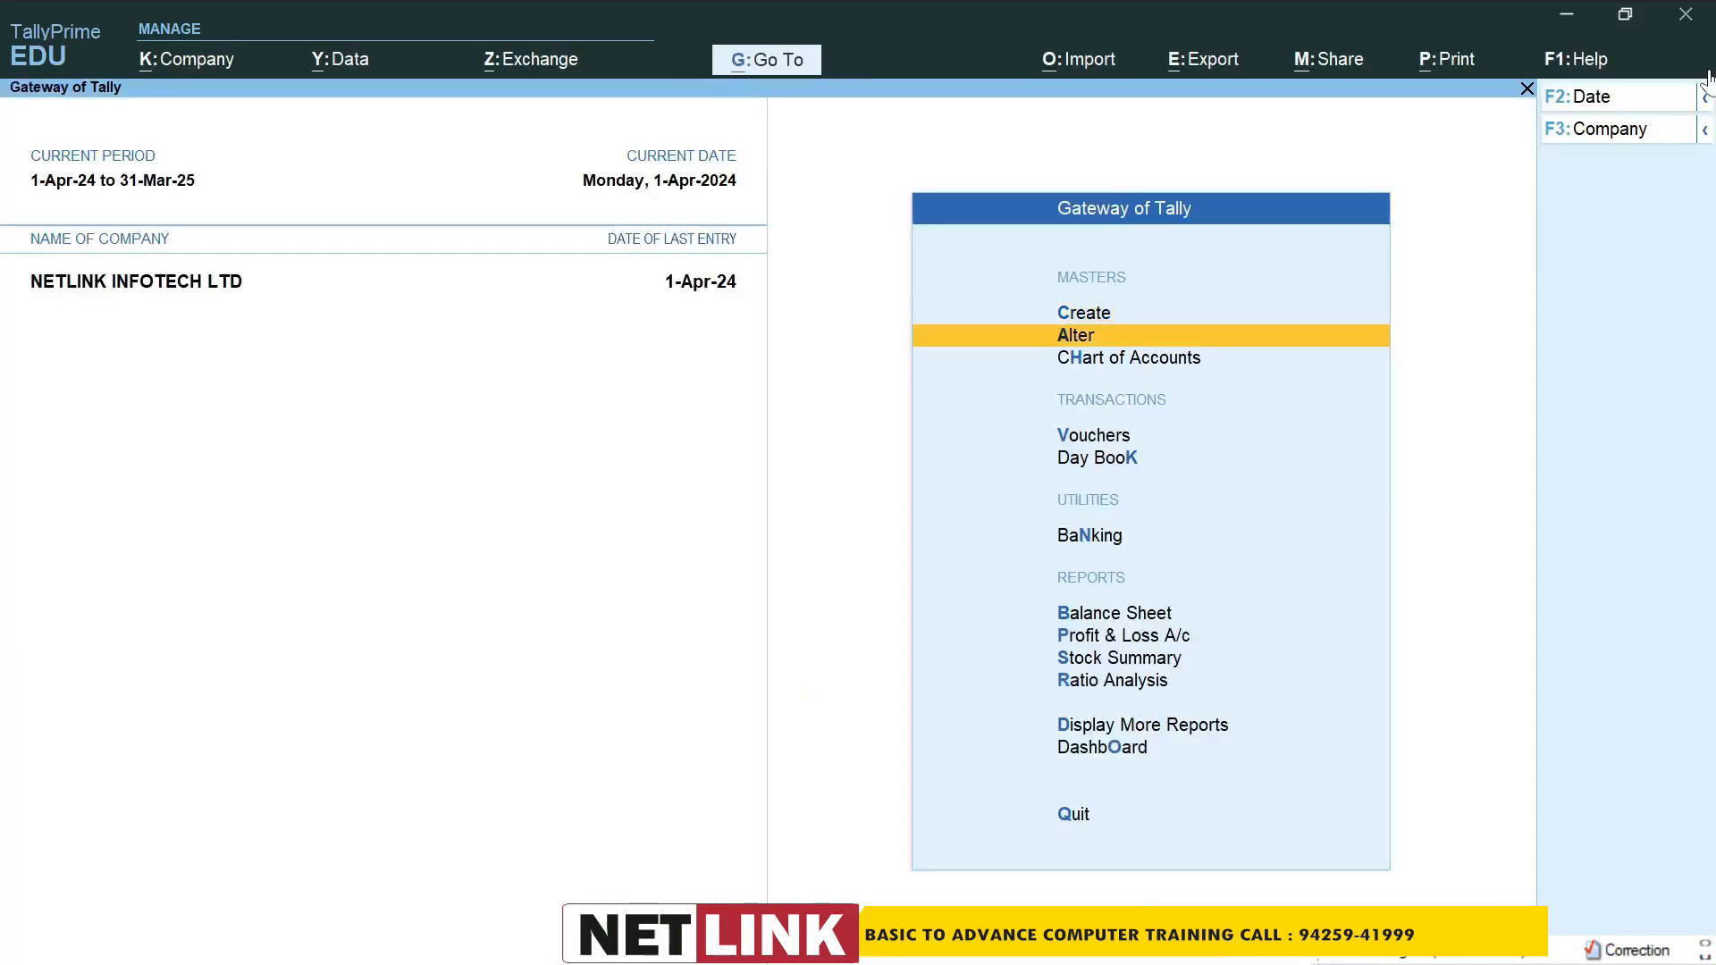
pyautogui.press('Down')
pyautogui.press('Down')
pyautogui.press('Return')
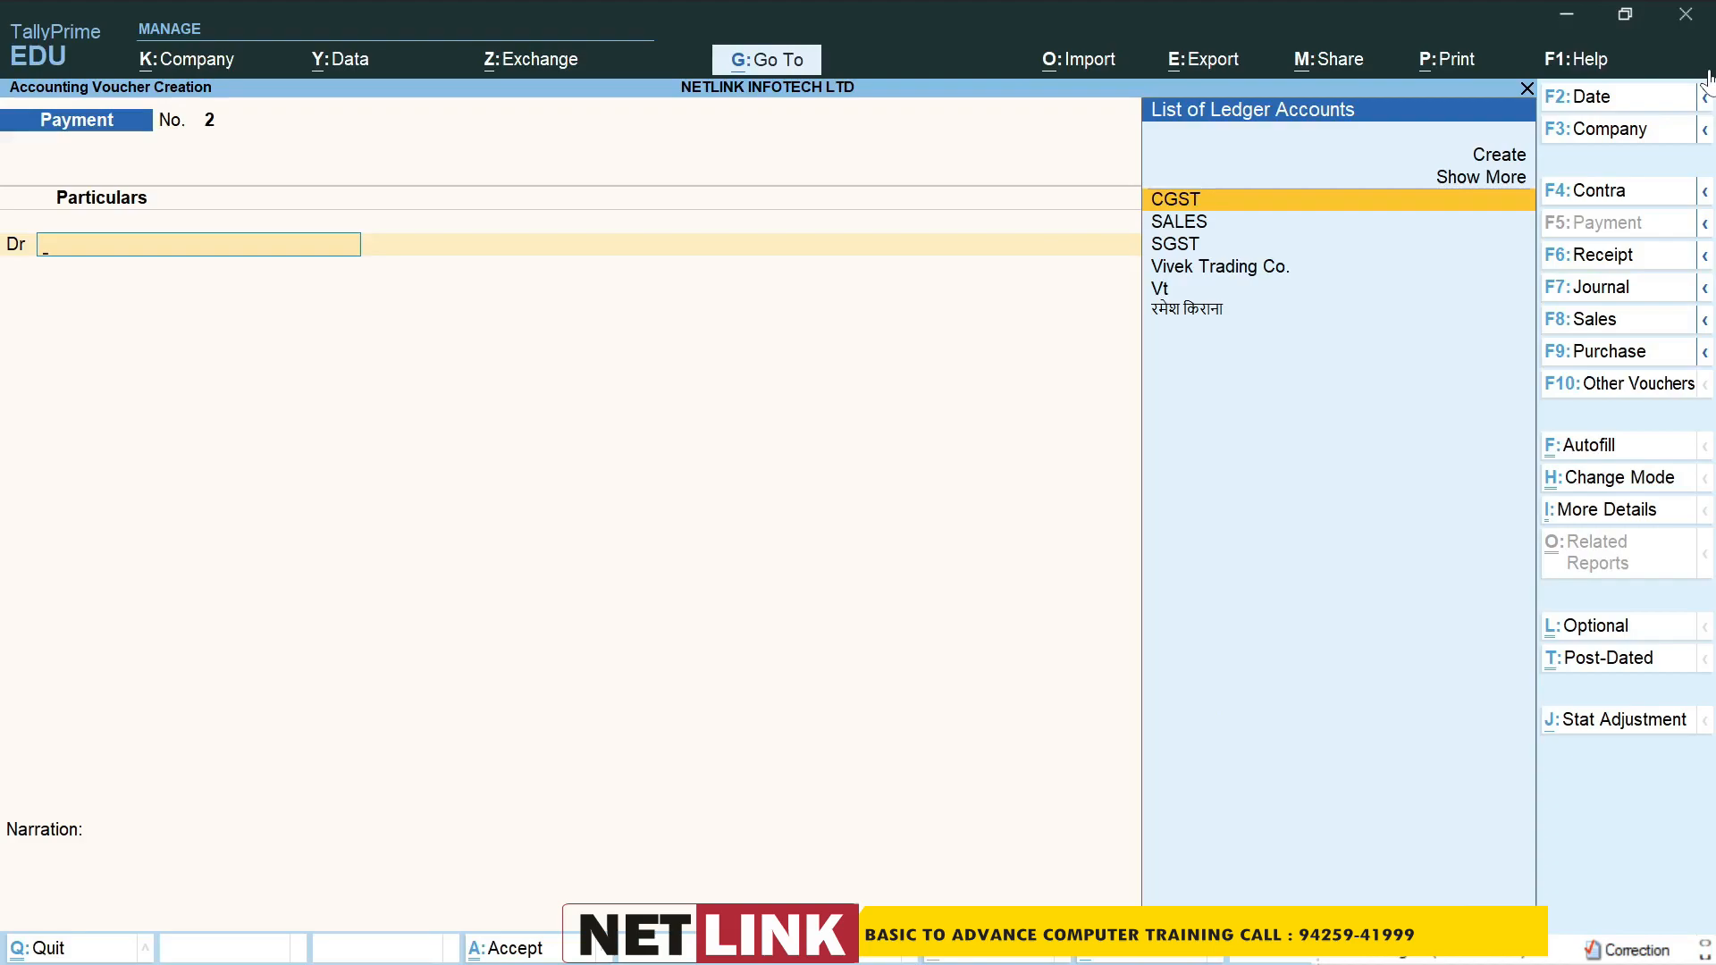
pyautogui.press('Down')
pyautogui.press('Down')
pyautogui.press('Down')
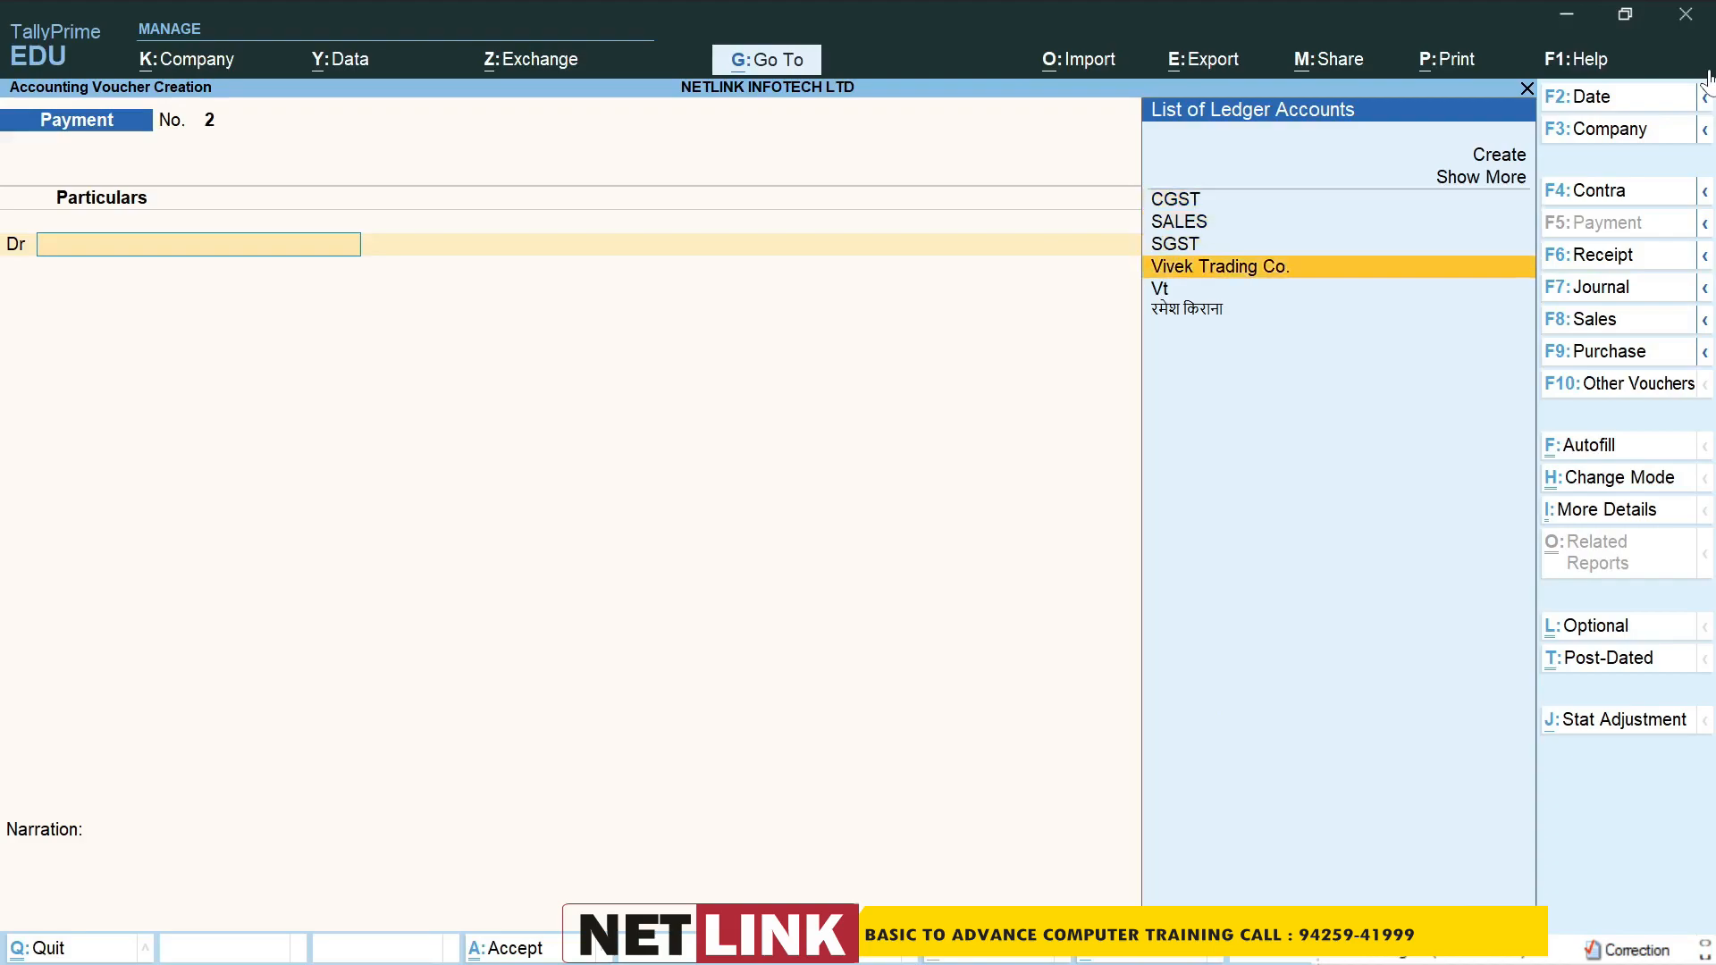
pyautogui.press('Return')
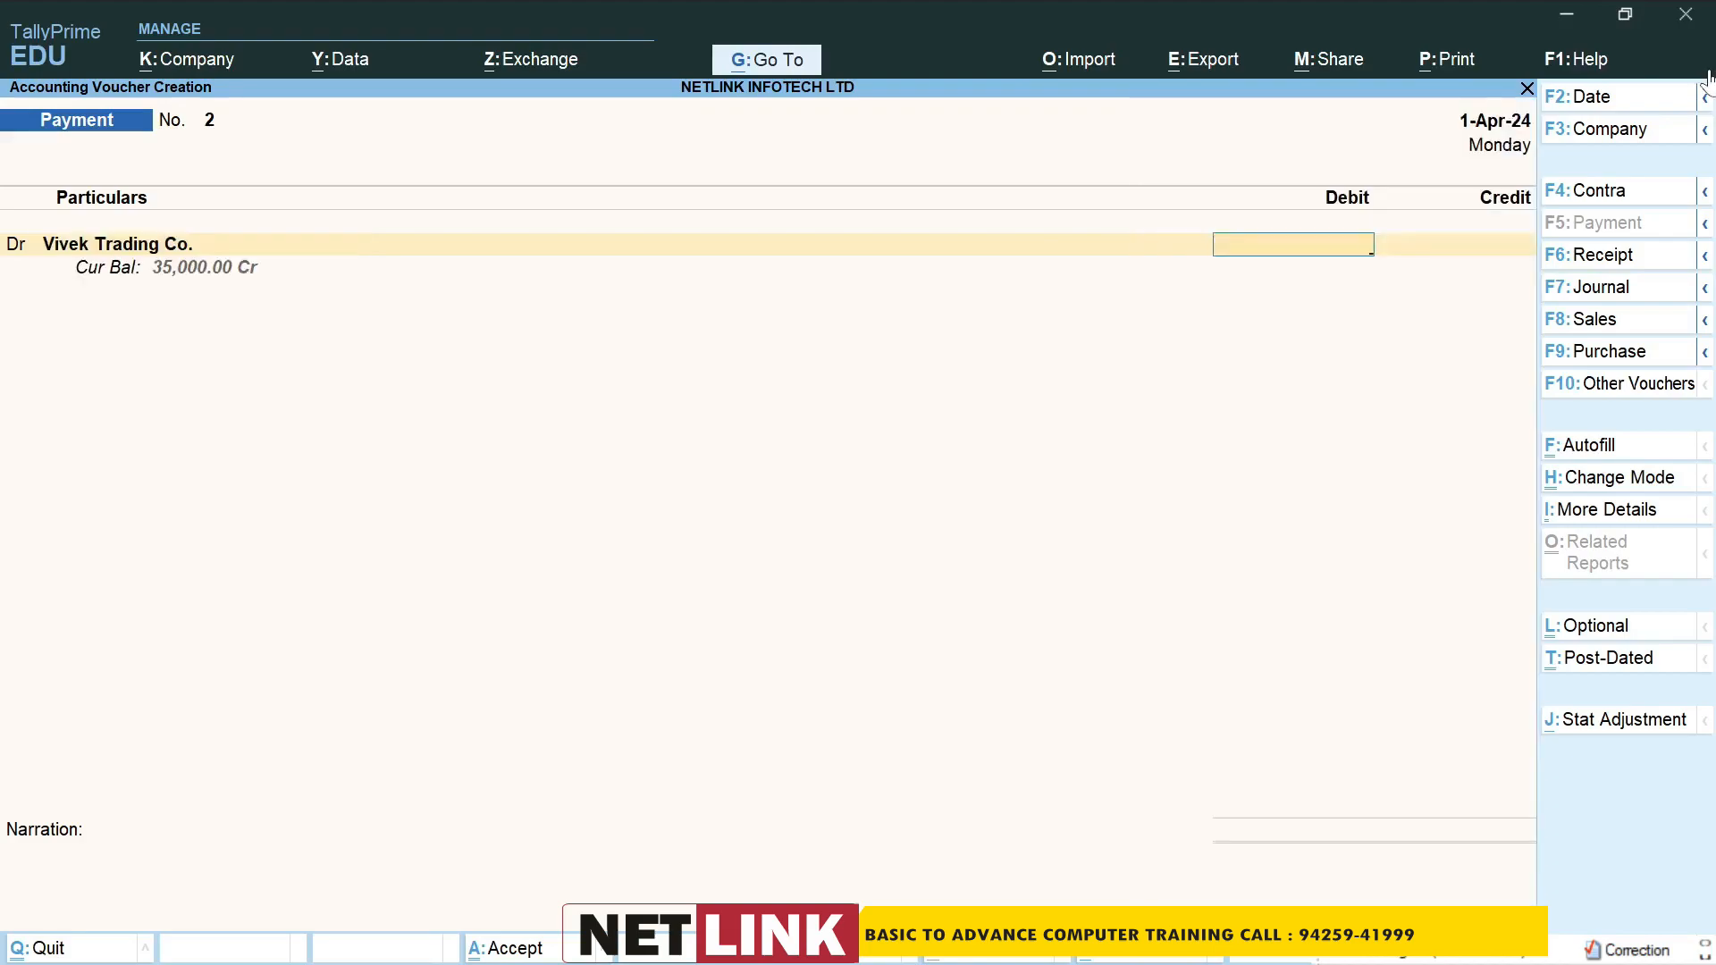
# Try a Sales voucher for Vivek Trading Co. with the SALES ledger, pick the item by alias 42, and discard the voucher.
pyautogui.click(1608, 320)
pyautogui.press('Return')
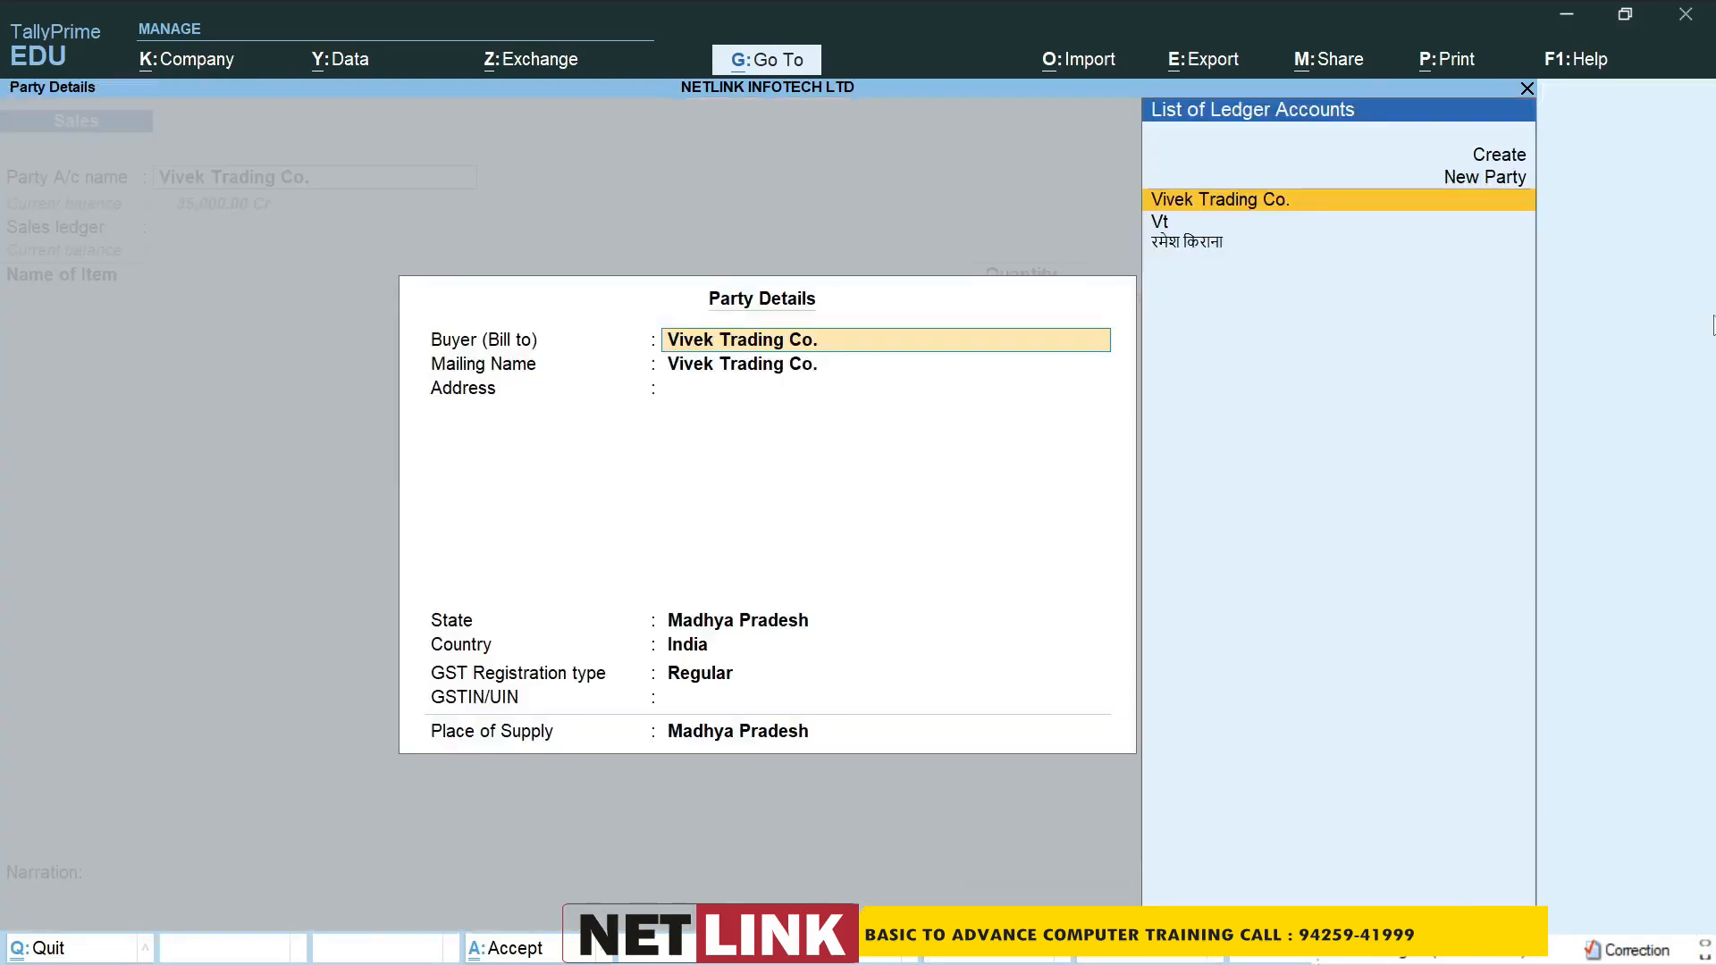
pyautogui.hotkey('ctrl', 'a')
pyautogui.press('Return')
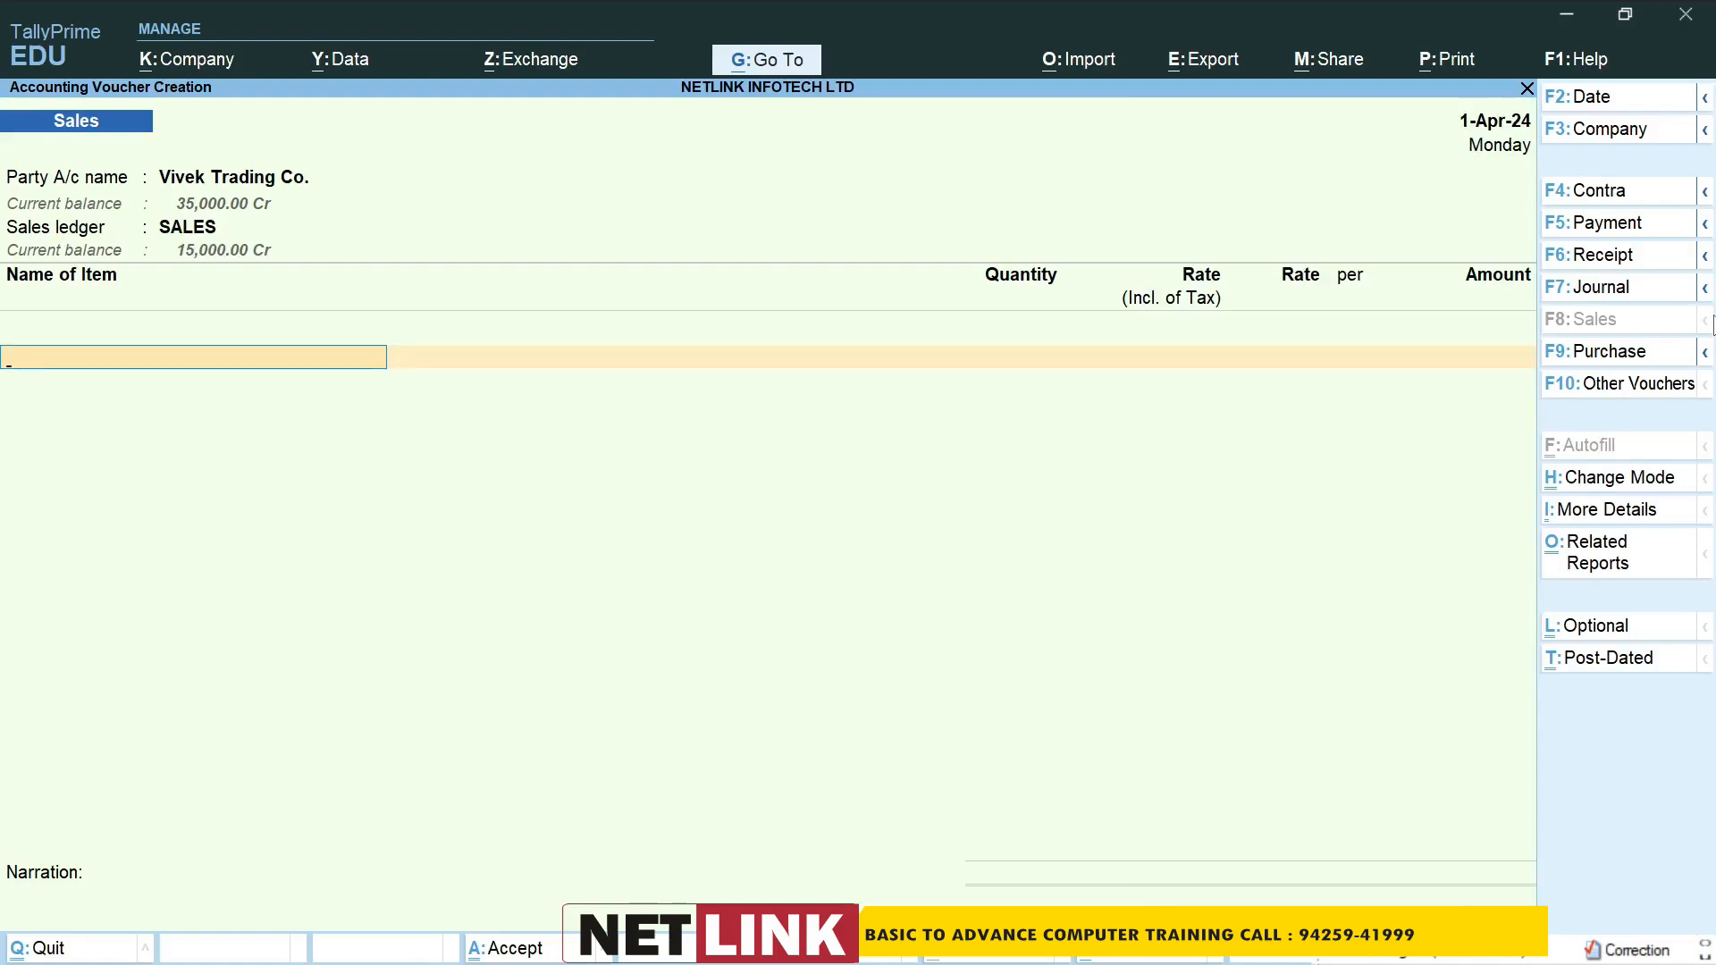
pyautogui.write('42')
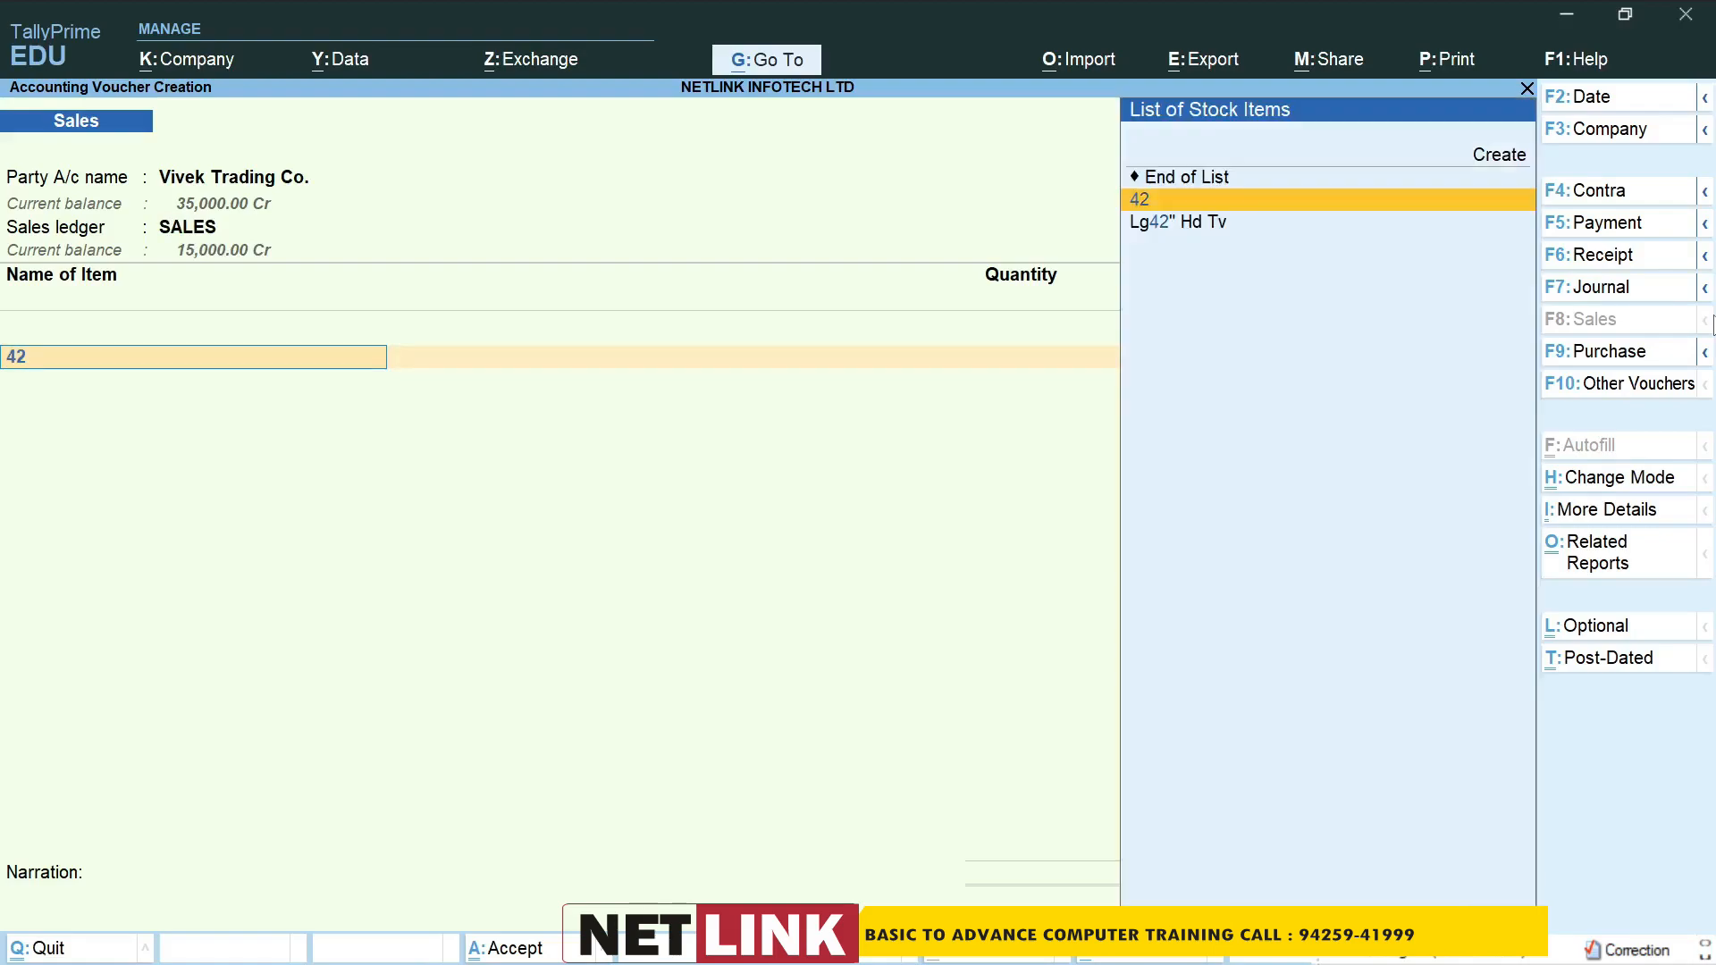
pyautogui.press('Return')
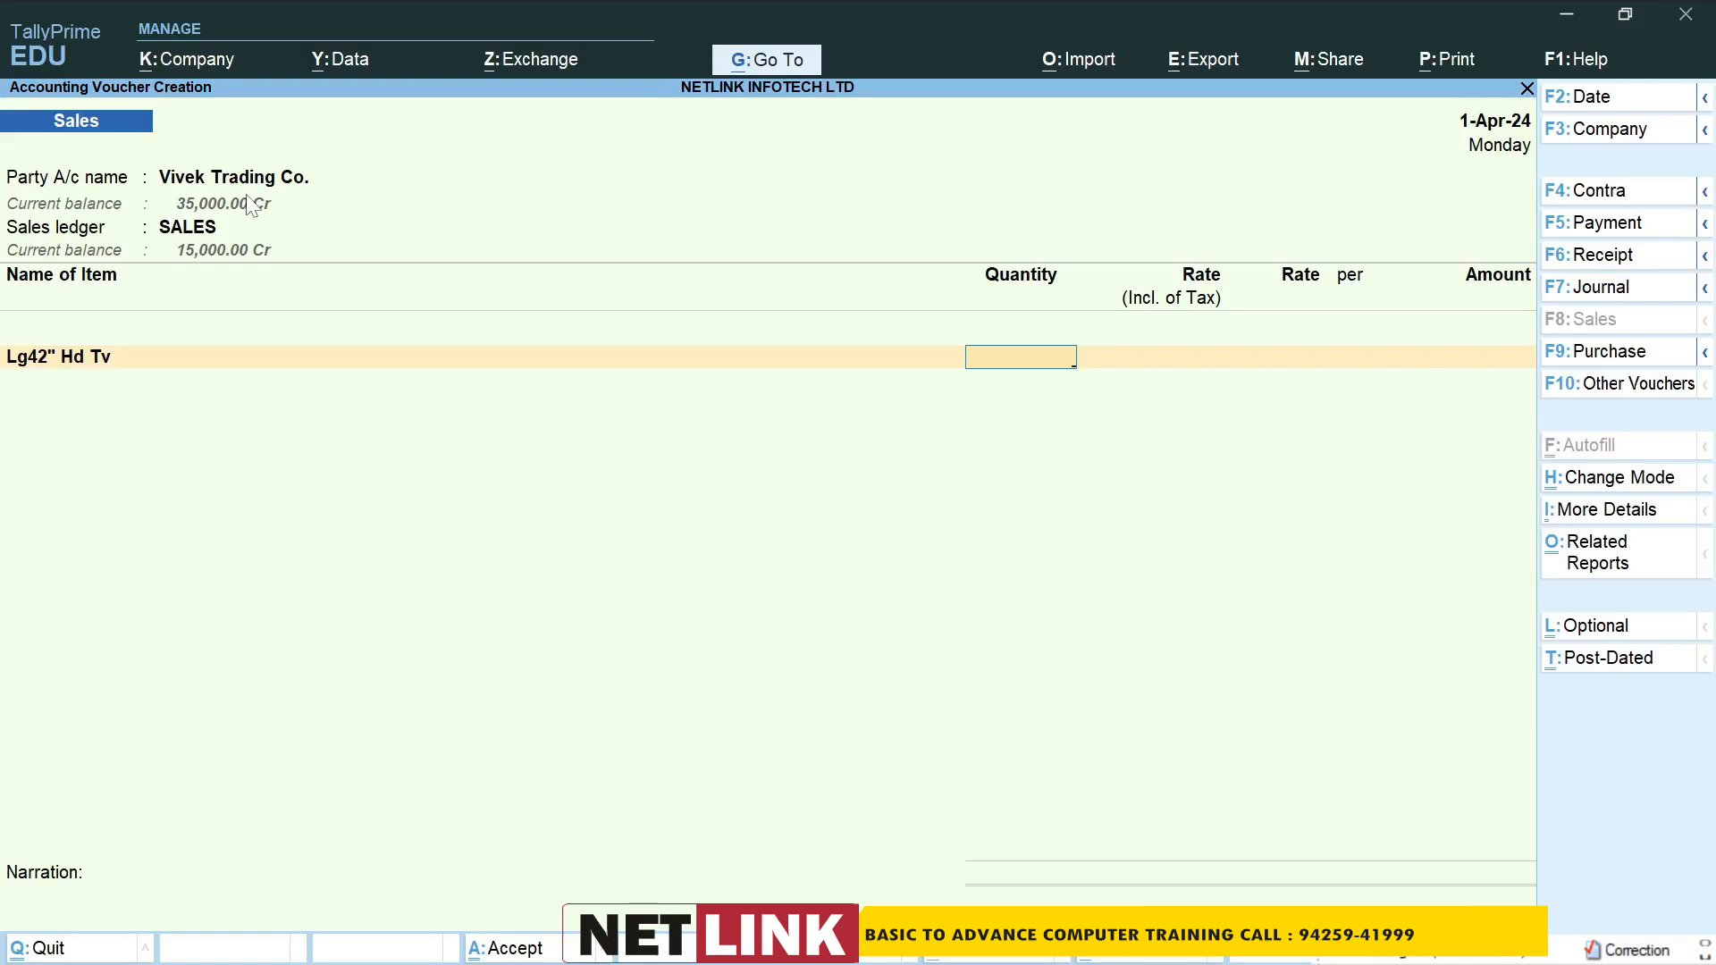
pyautogui.press('Escape')
pyautogui.press('Return')
# Open the creation form for a new ledger from the ledger alteration list.
pyautogui.press('Up')
pyautogui.press('Up')
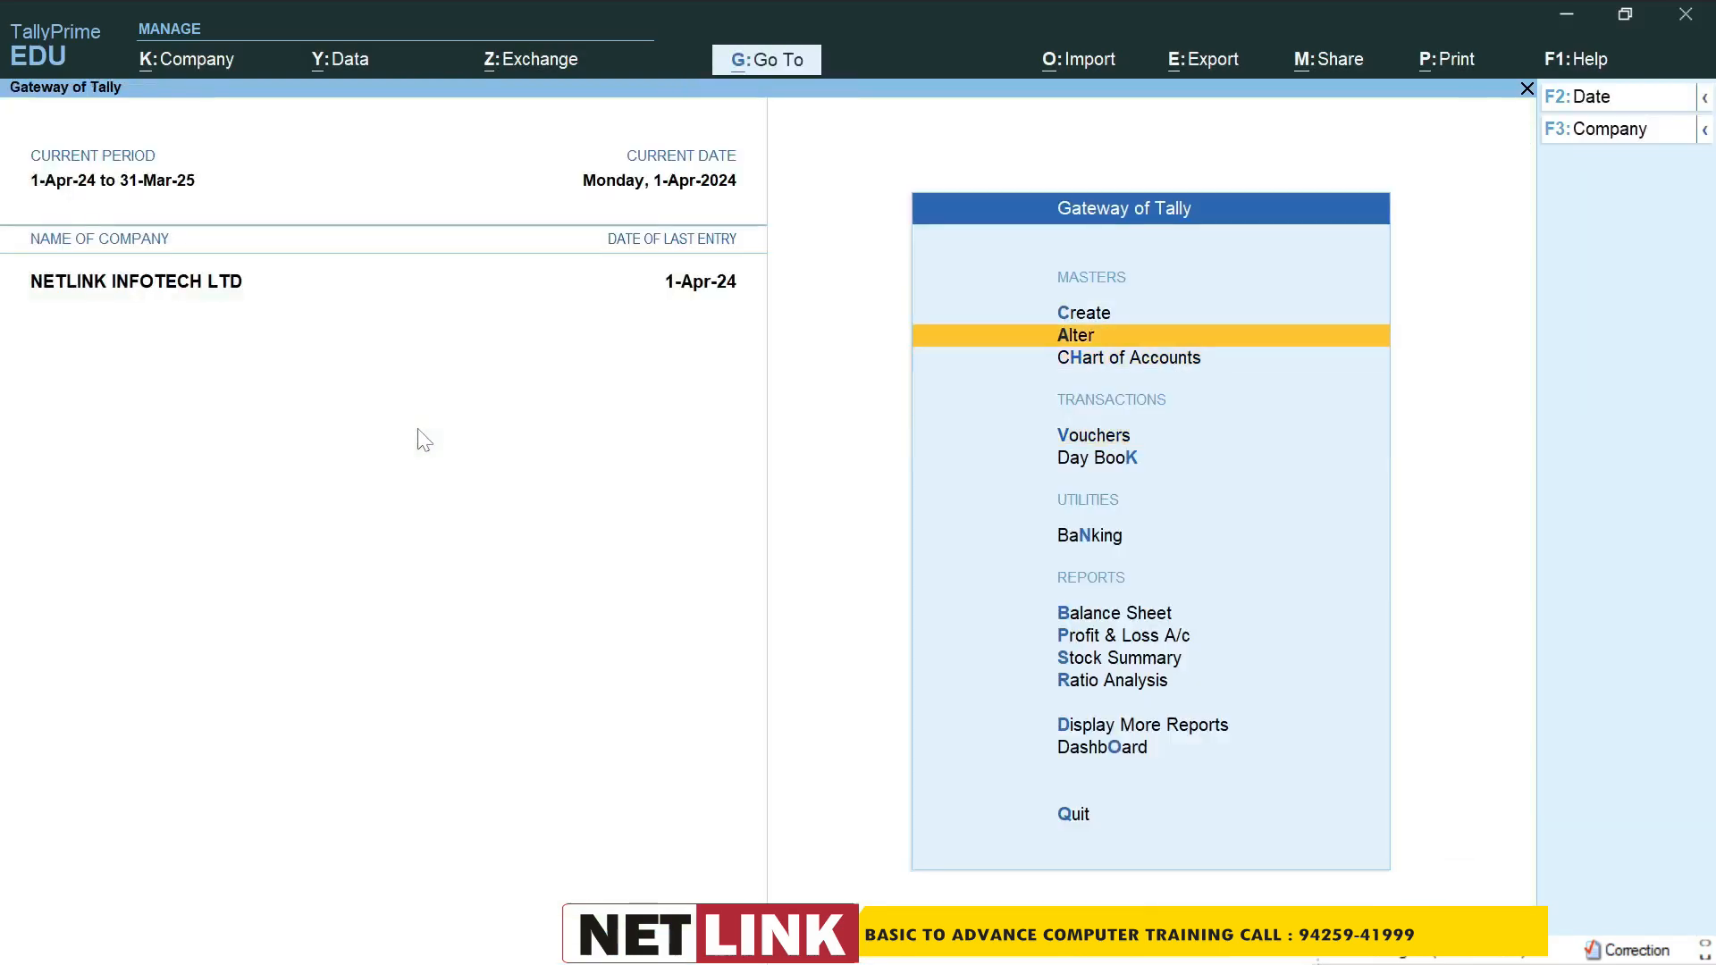
pyautogui.press('Return')
pyautogui.press('Down')
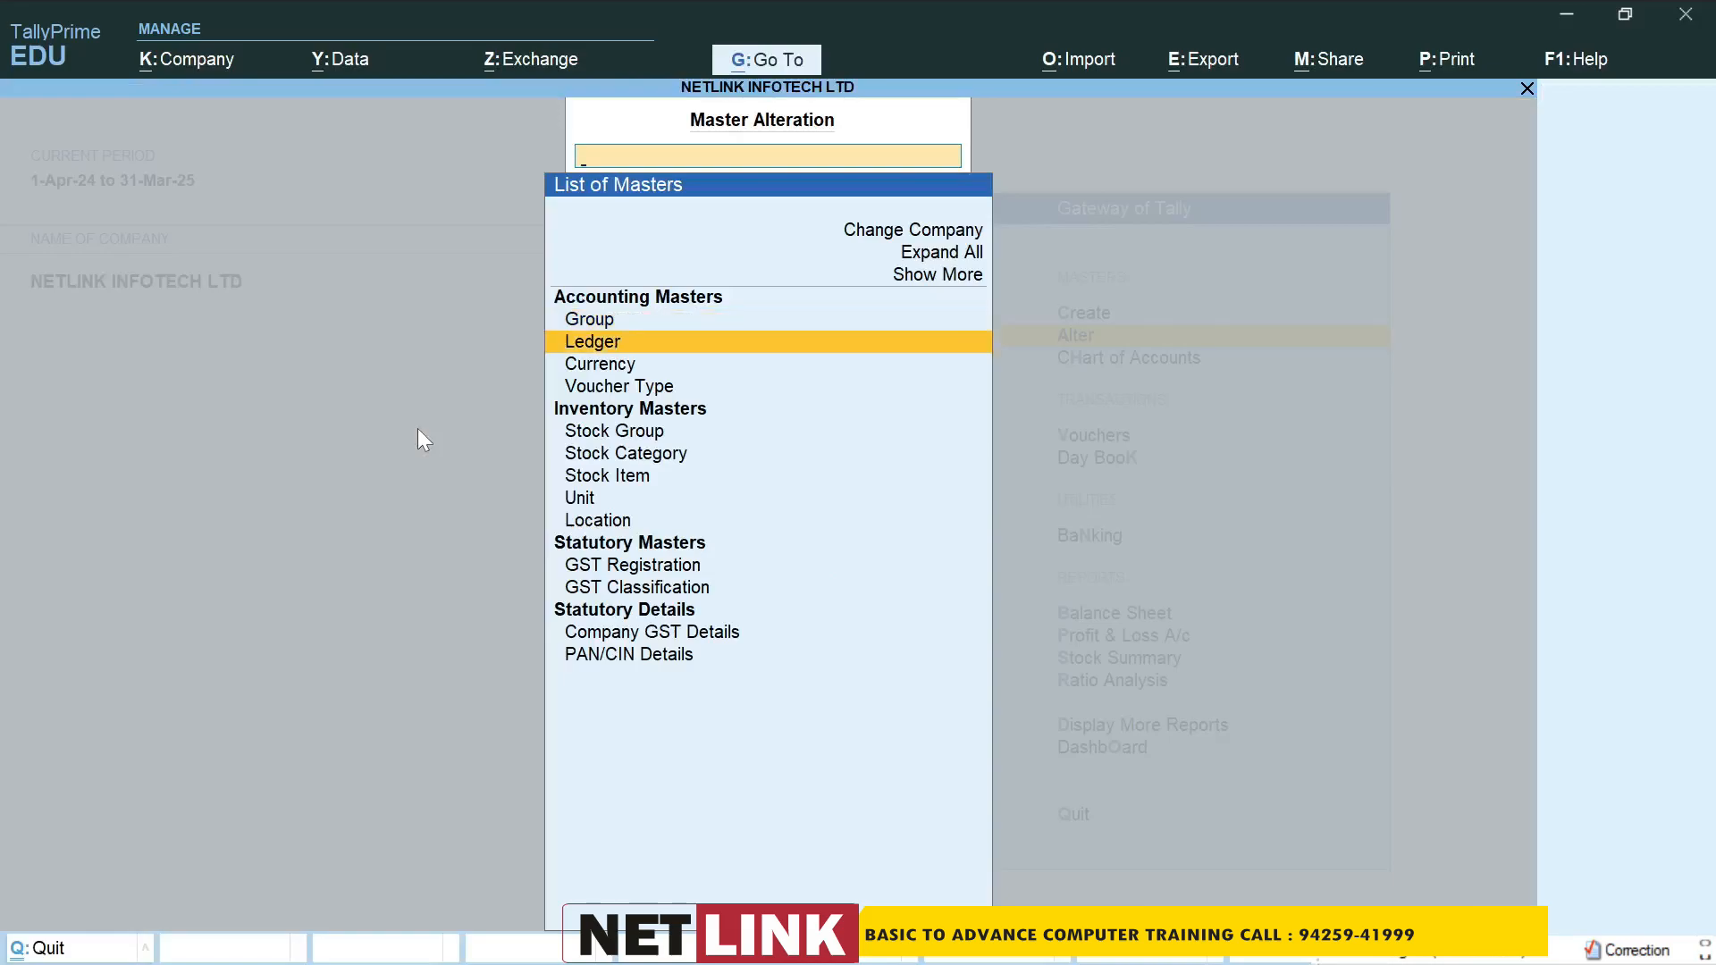
pyautogui.press('Return')
pyautogui.press('Down')
pyautogui.press('Down')
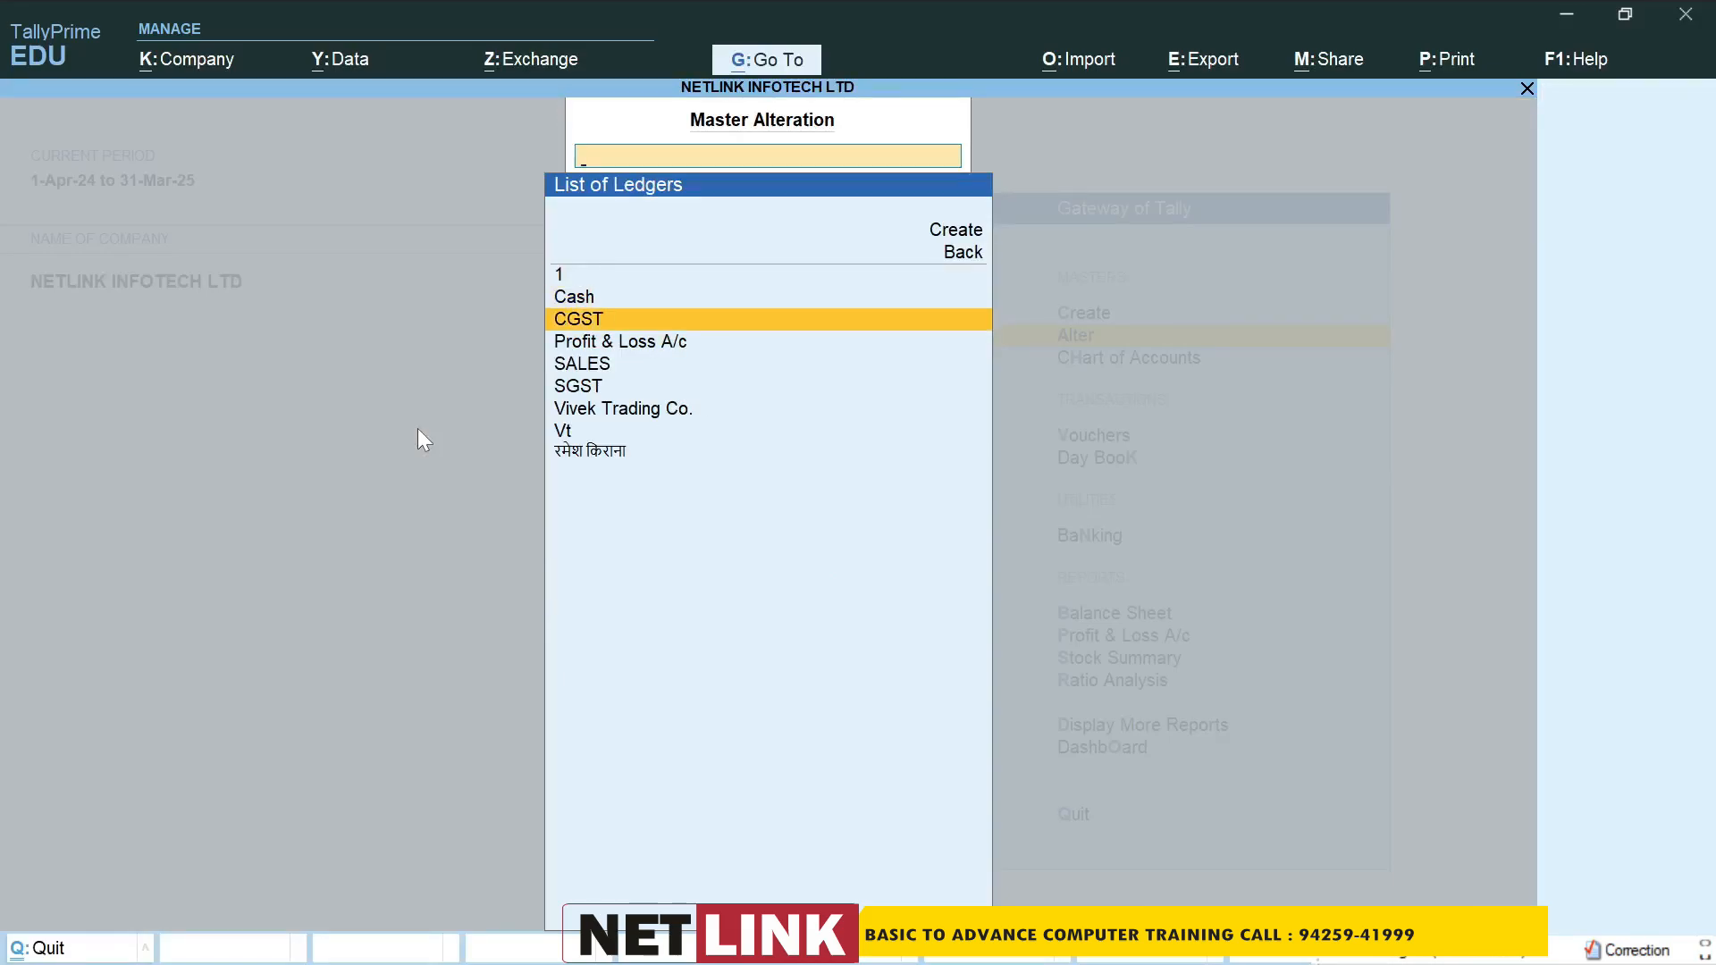
pyautogui.press('Up')
pyautogui.press('Up')
pyautogui.press('Up')
pyautogui.press('Up')
pyautogui.press('Return')
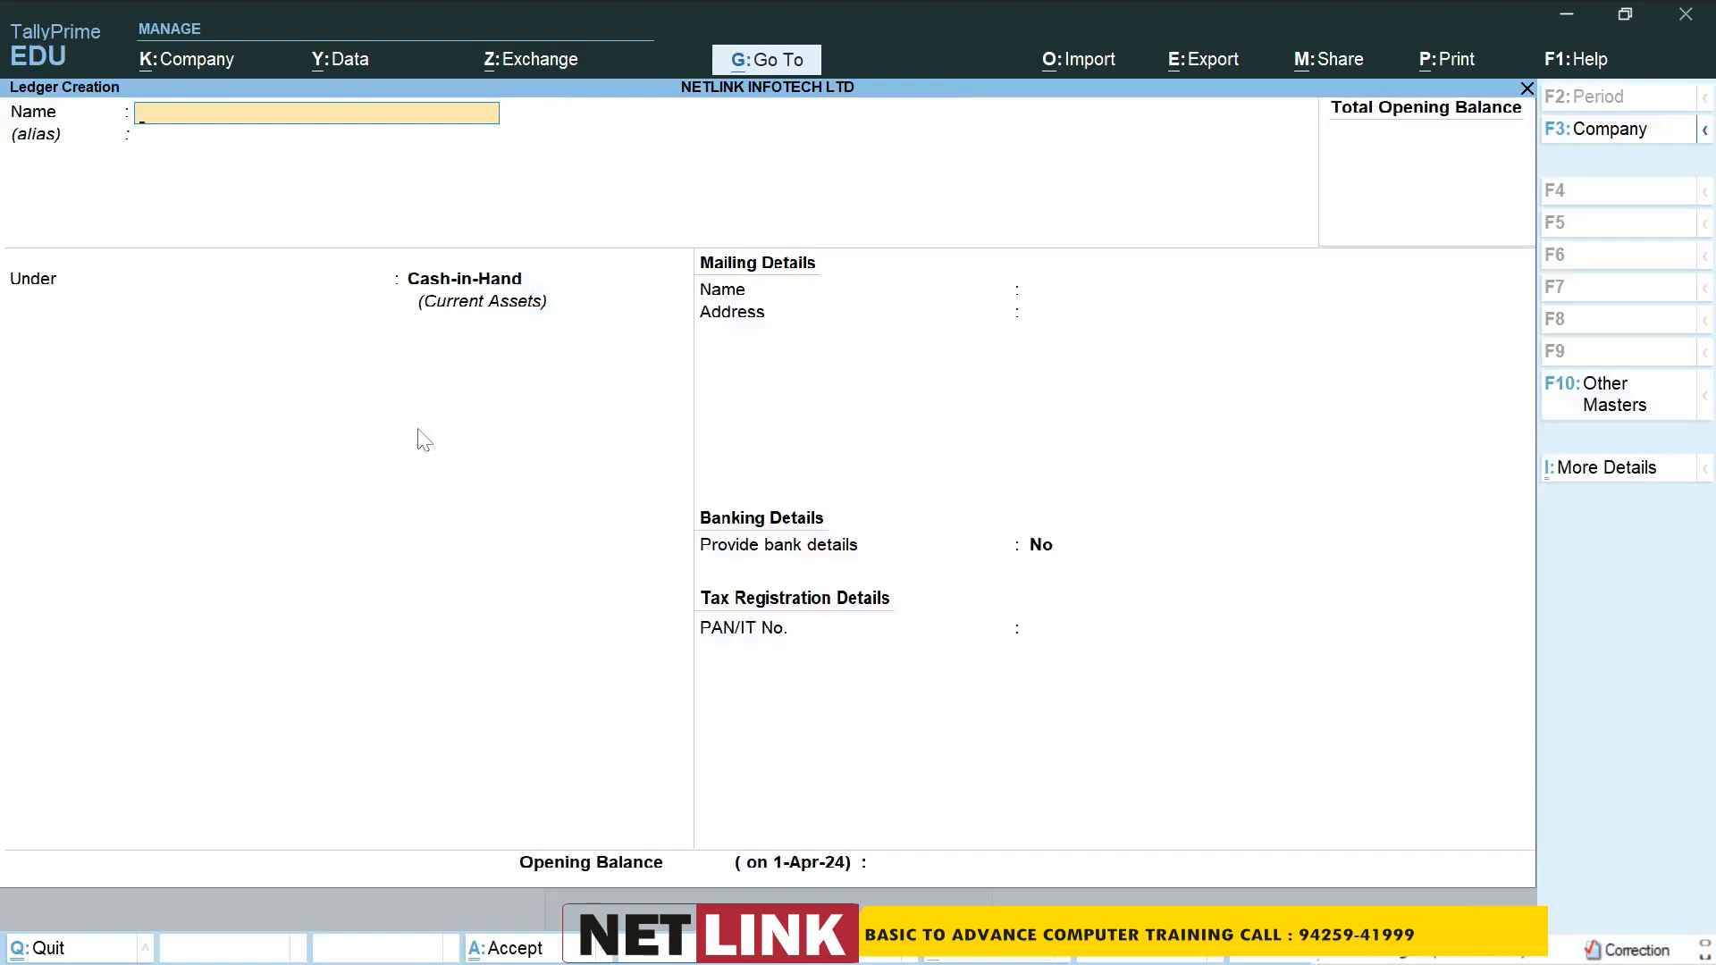
# Create the ledger Sagar Automobiles with alias Sa under Sundry Debtors and save it with default details.
pyautogui.write('Sagar Automobiles')
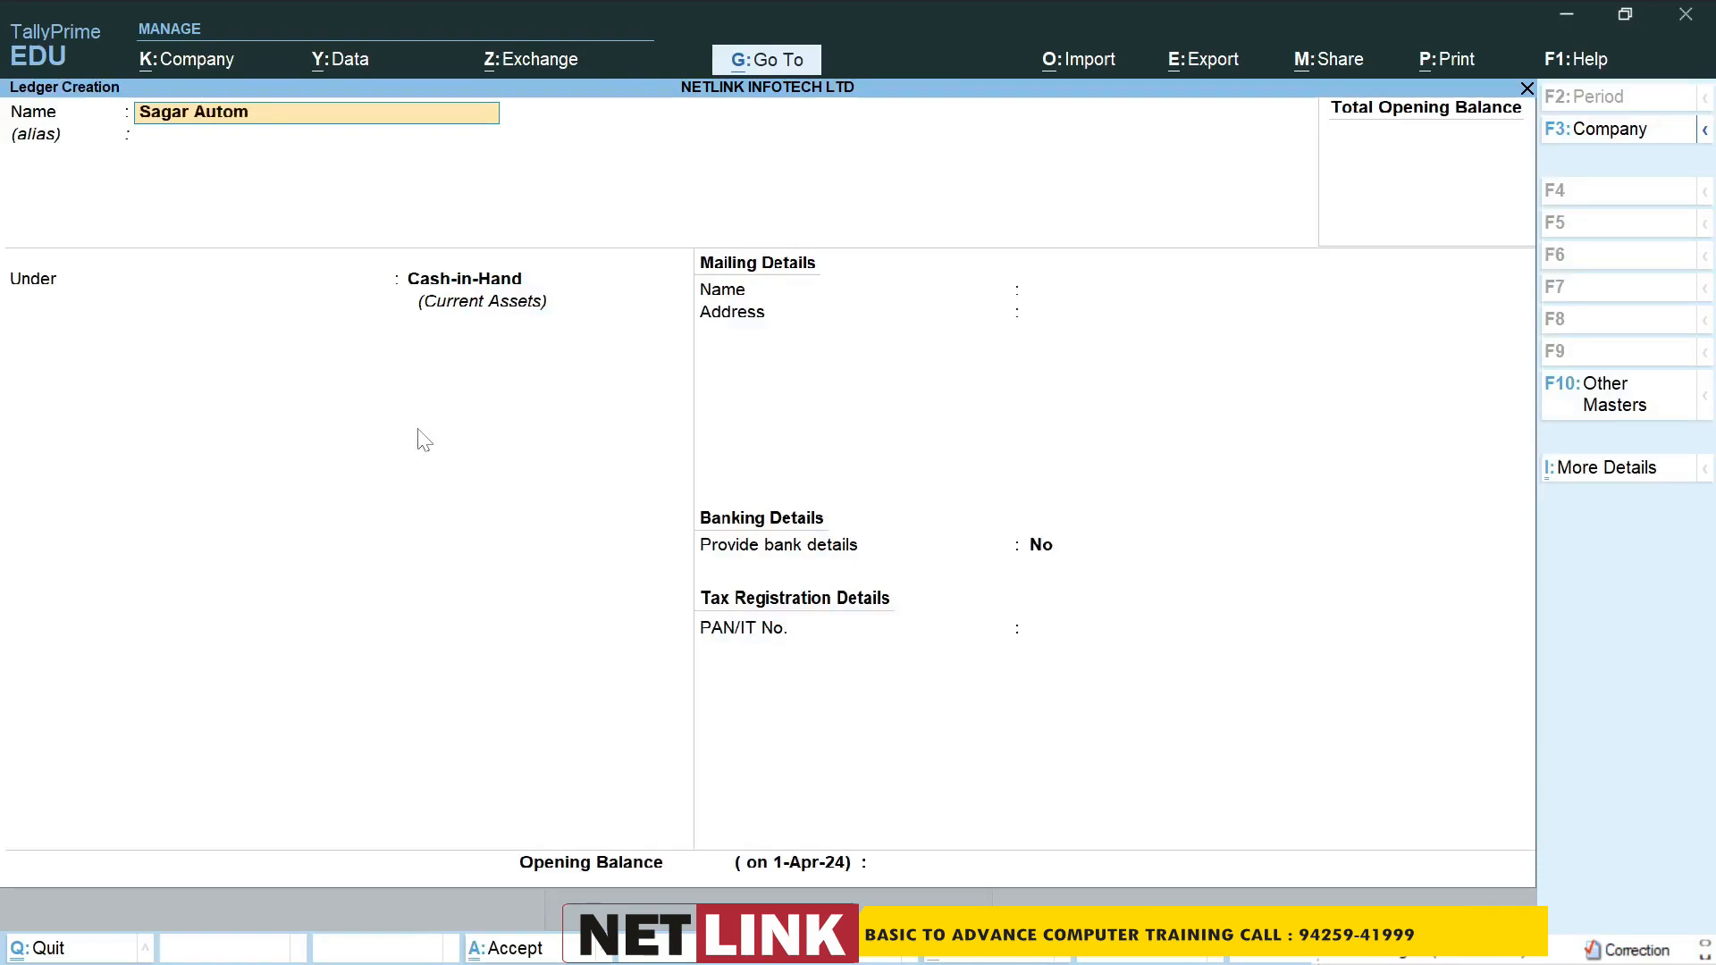
pyautogui.press('Return')
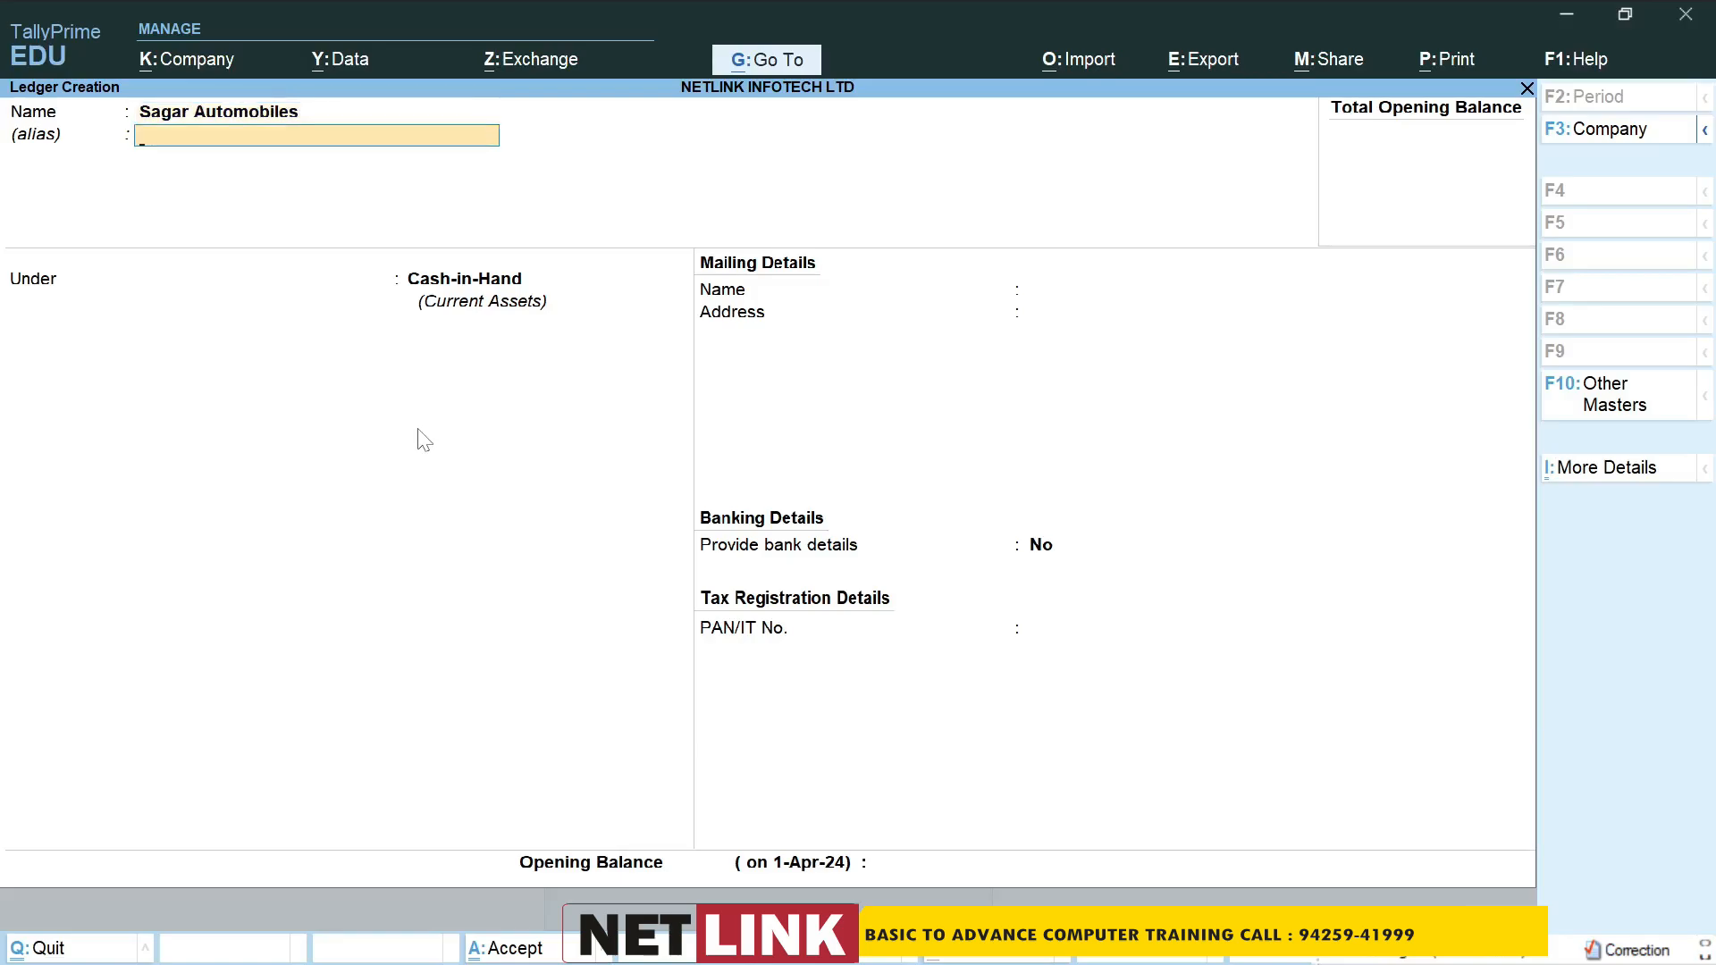
pyautogui.write('Sa')
pyautogui.press('Return')
pyautogui.write('Sund')
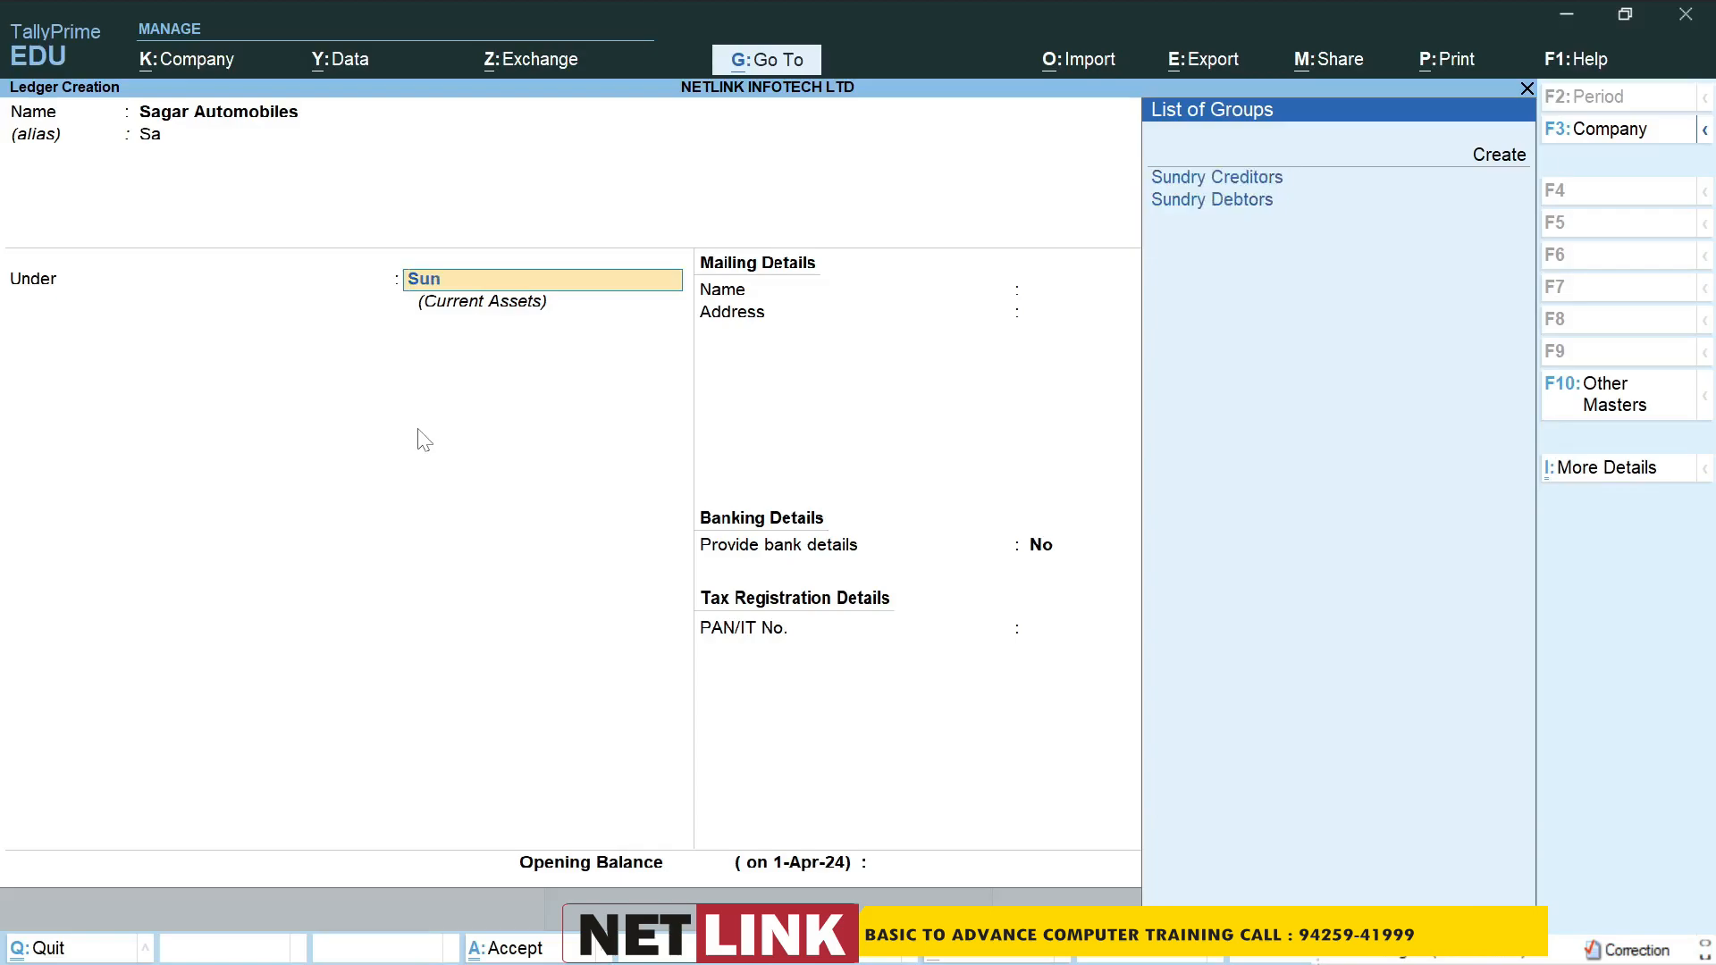
pyautogui.press('Down')
pyautogui.press('Return')
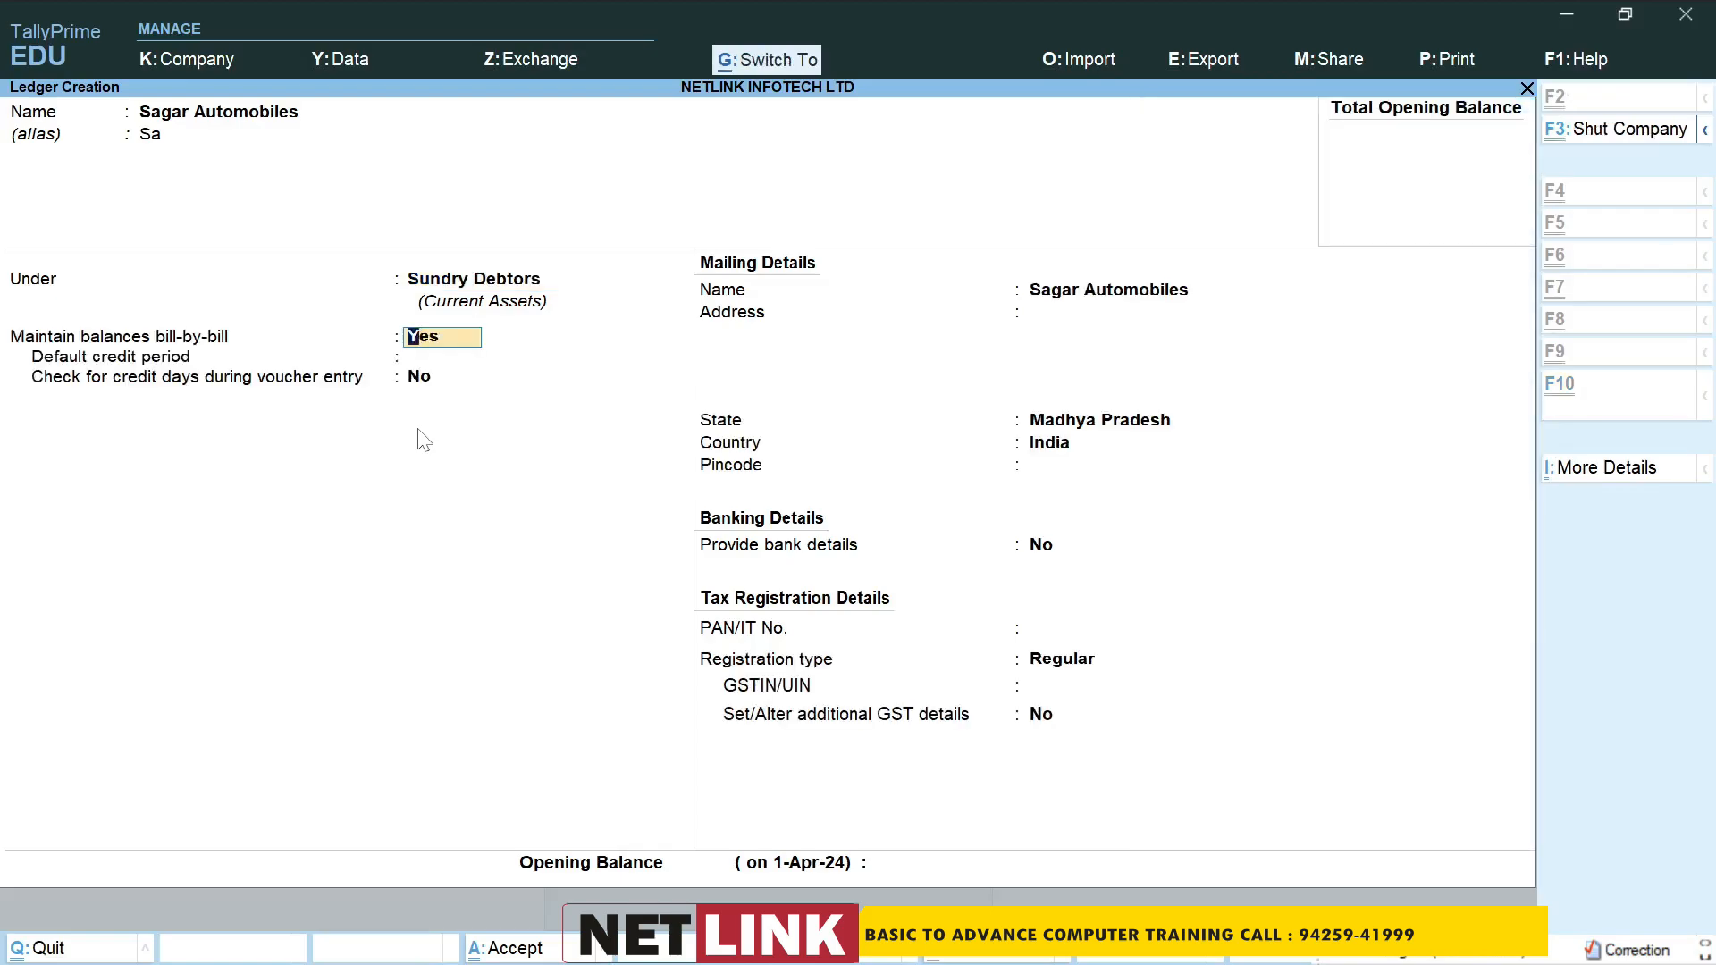
pyautogui.hotkey('ctrl', 'a')
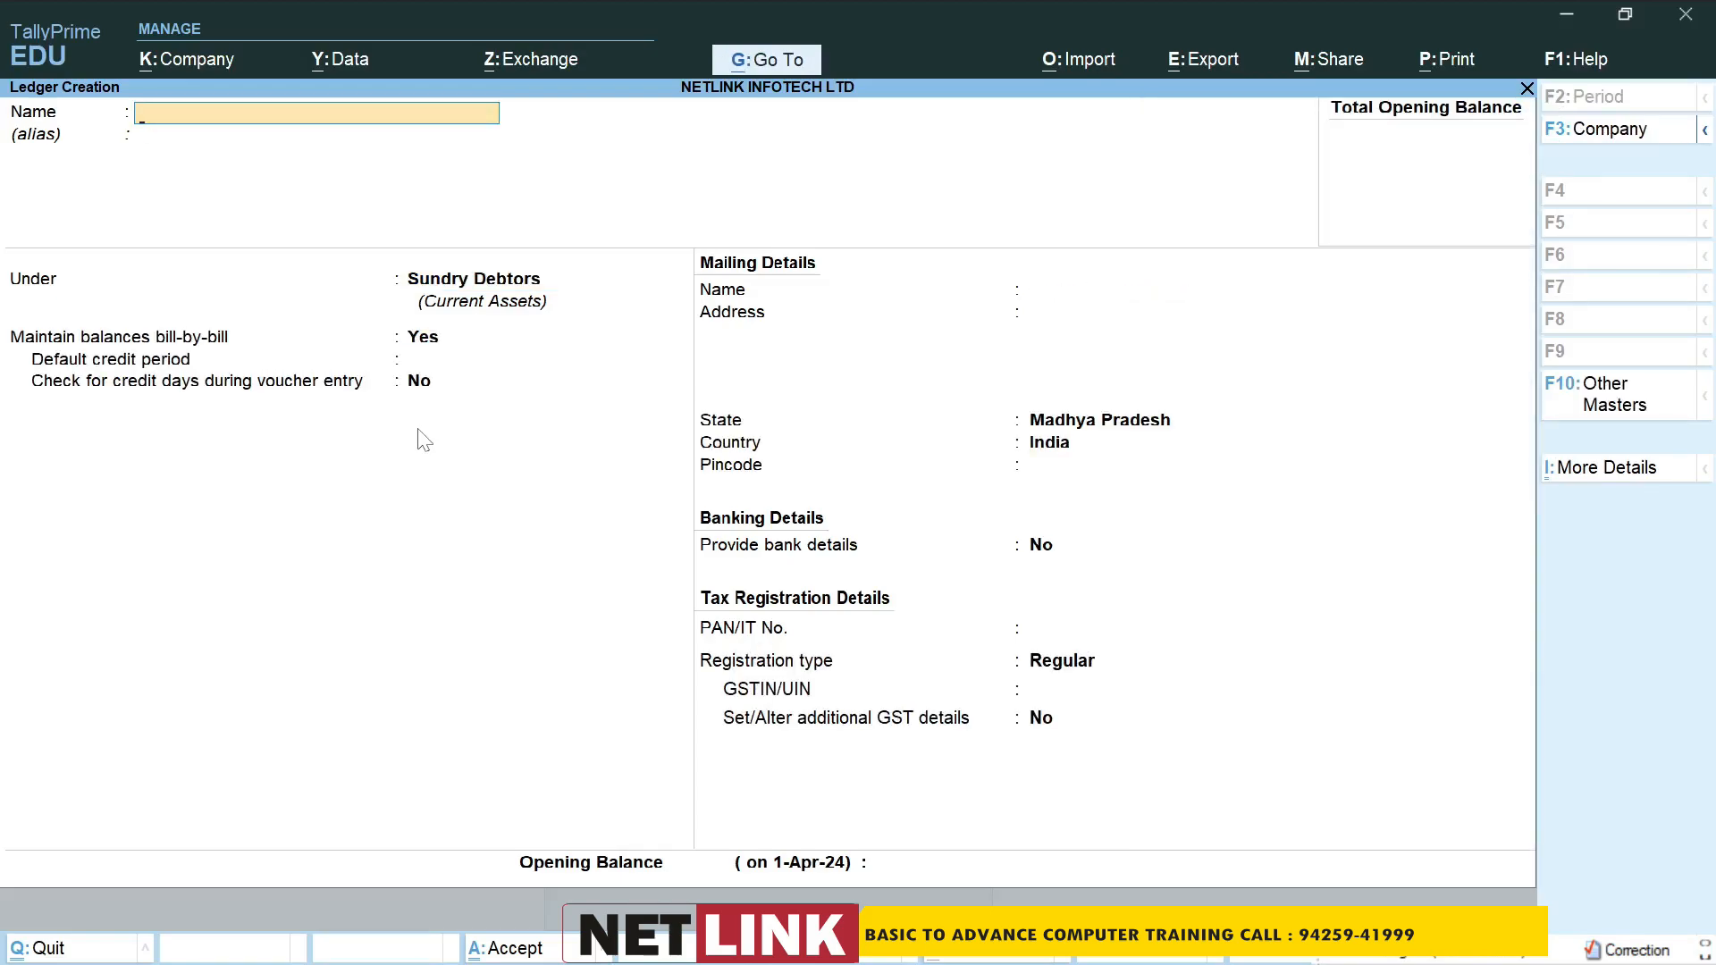